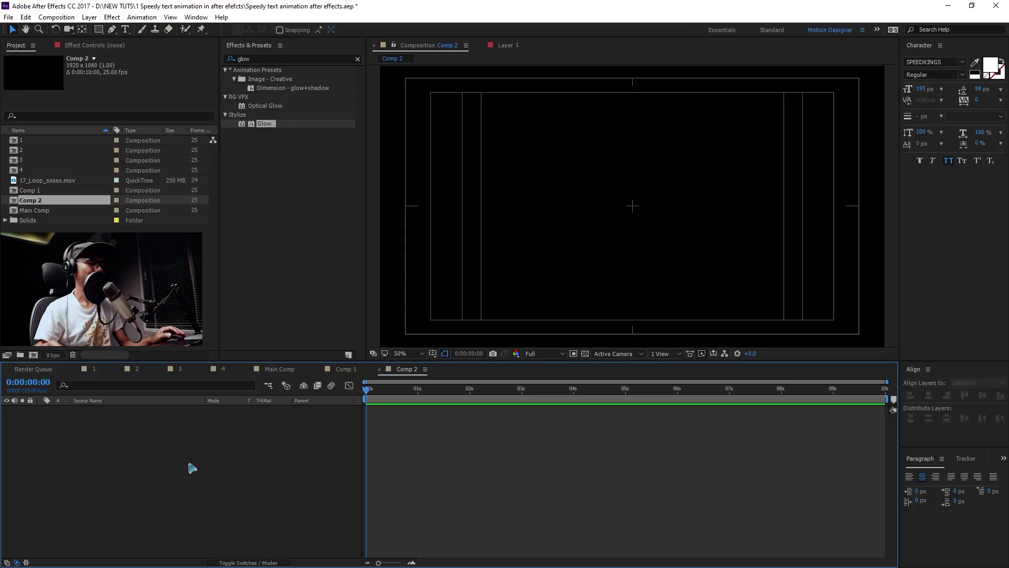
# - Create a comp-sized solid named mask and add a full-frame rectangular mask to it
pyautogui.hotkey('ctrl', 'y')
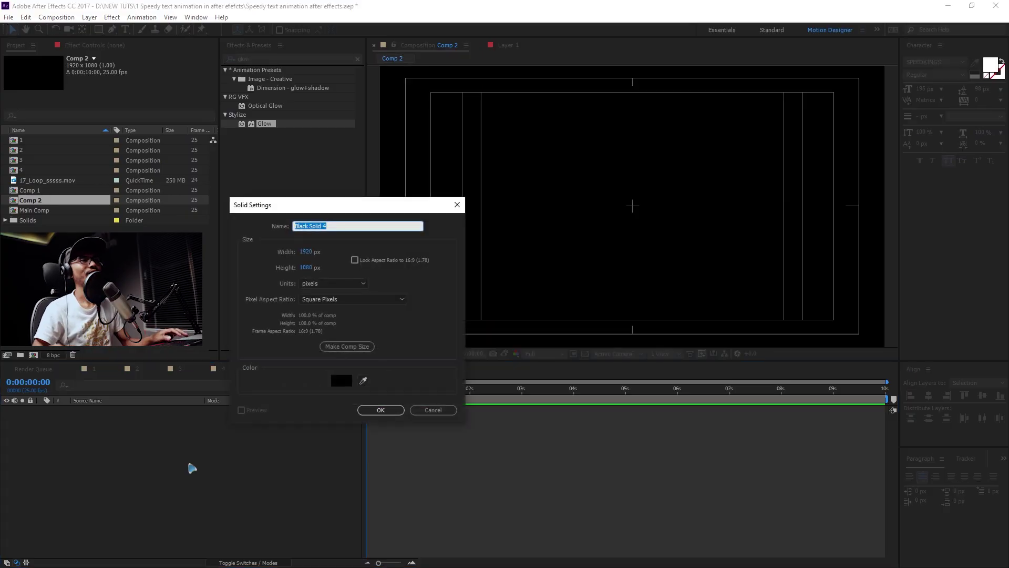
pyautogui.write('mask')
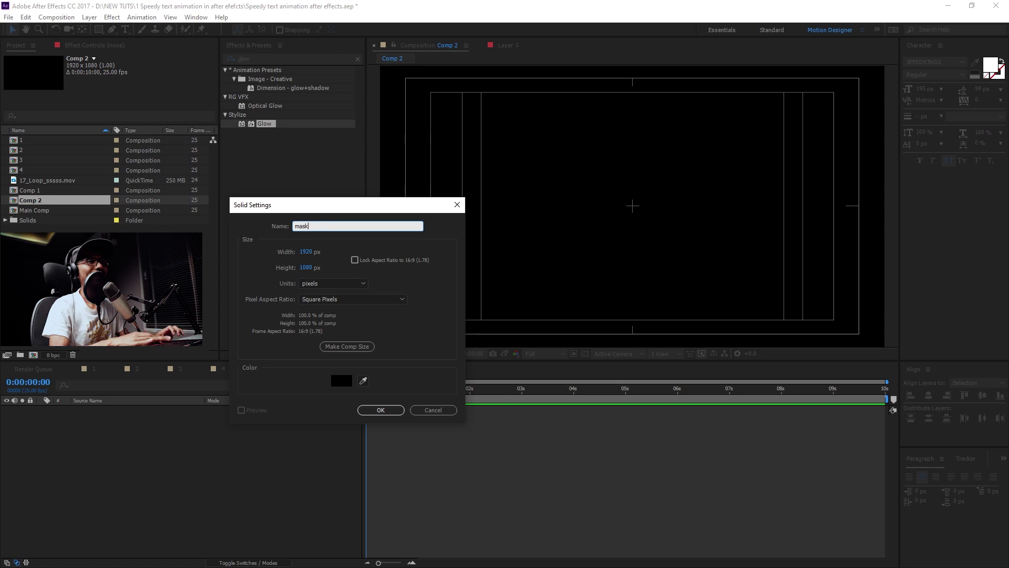
pyautogui.press('Return')
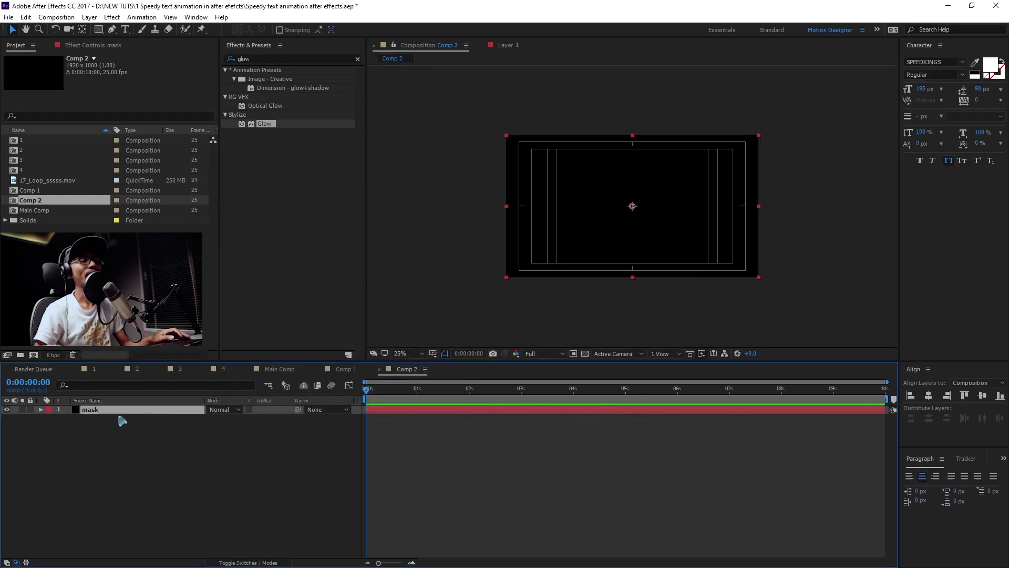
pyautogui.click(99, 30)
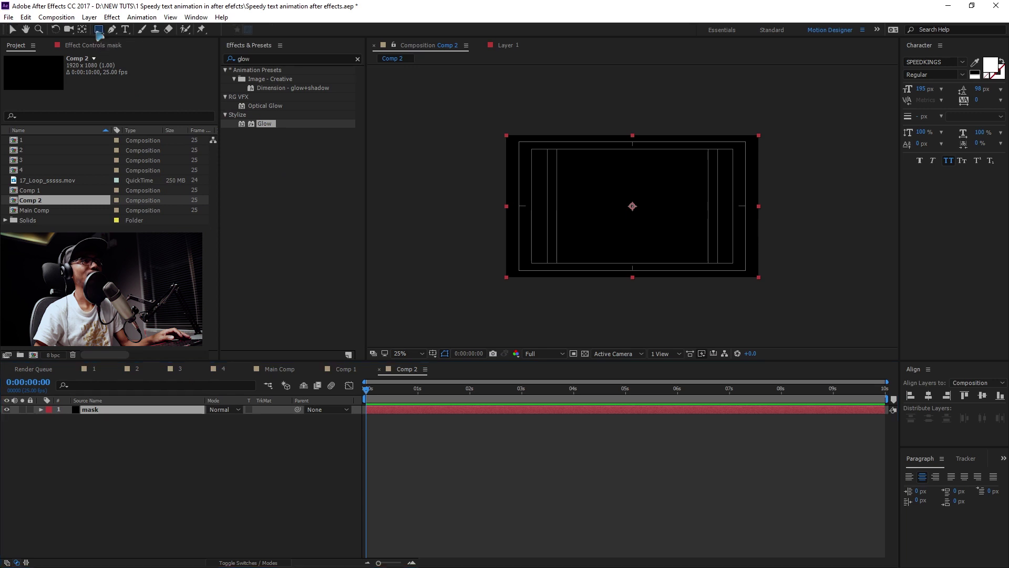
pyautogui.doubleClick(98, 30)
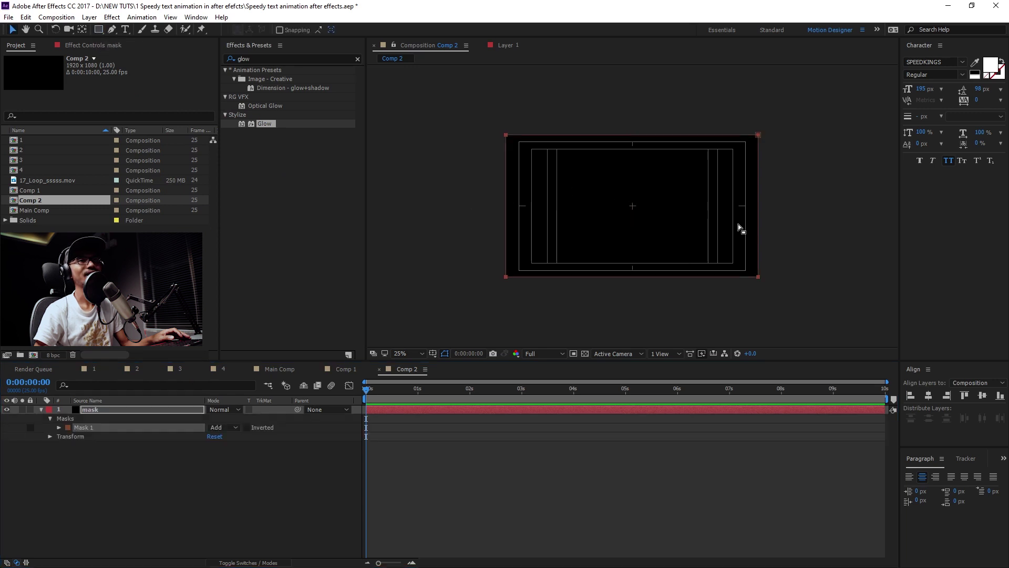
# - Reshape the mask into a narrow full-height strip just outside the composition's left edge
pyautogui.doubleClick(507, 217)
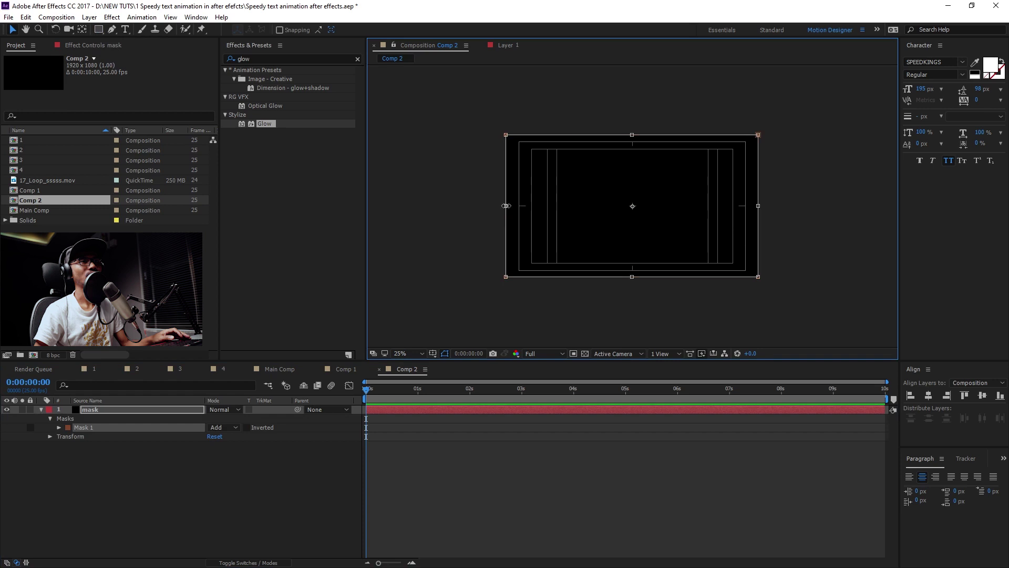
pyautogui.moveTo(506, 206); pyautogui.dragTo(490, 214)
pyautogui.moveTo(481, 257); pyautogui.dragTo(483, 256)
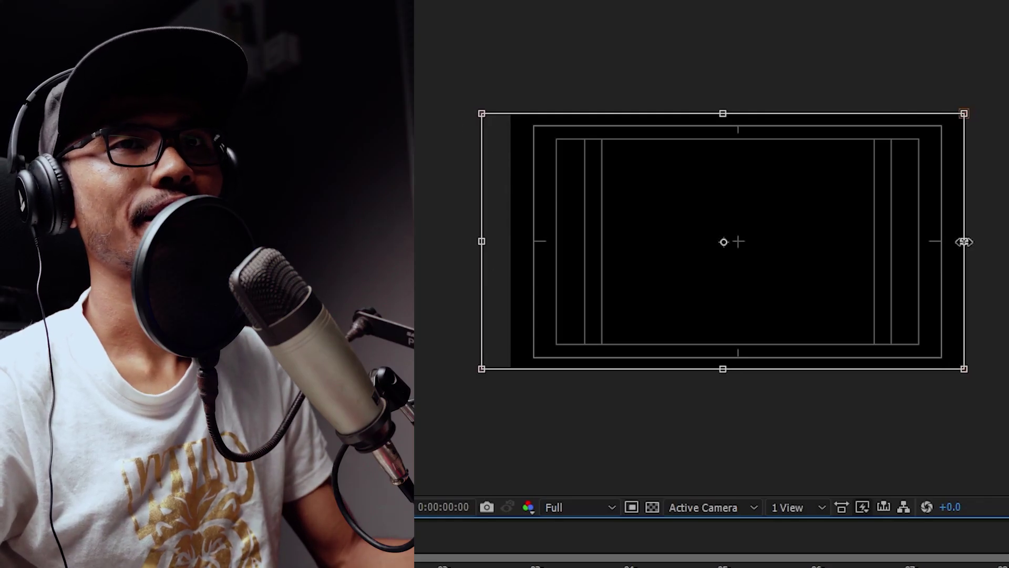
pyautogui.moveTo(965, 241); pyautogui.dragTo(436, 268)
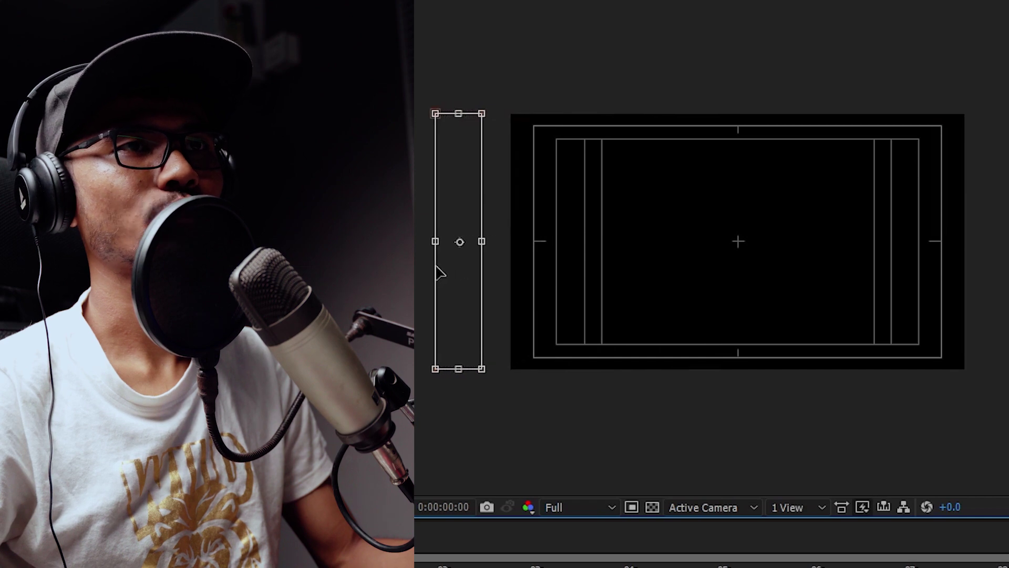
pyautogui.moveTo(482, 241); pyautogui.dragTo(462, 246)
pyautogui.moveTo(465, 208); pyautogui.dragTo(459, 209)
# - Keyframe the Mask Path at frame 0, and at frame 10 stretch the mask's left side rightward to cover the whole frame
pyautogui.hotkey('alt', 'shift', 'm')
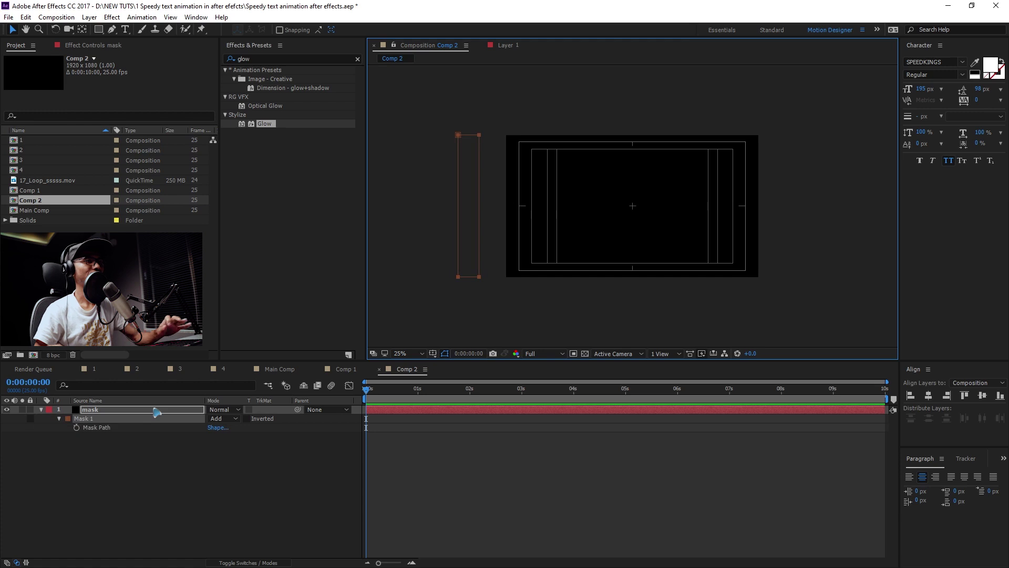
pyautogui.click(88, 440)
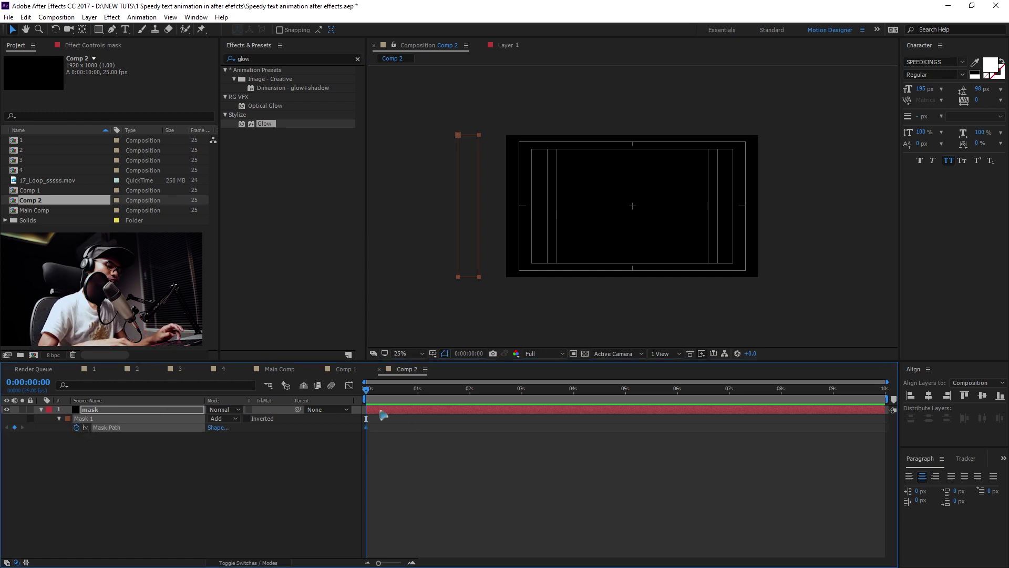
pyautogui.hotkey('shift', 'pagedown')
pyautogui.doubleClick(458, 208)
pyautogui.moveTo(458, 206); pyautogui.dragTo(763, 215)
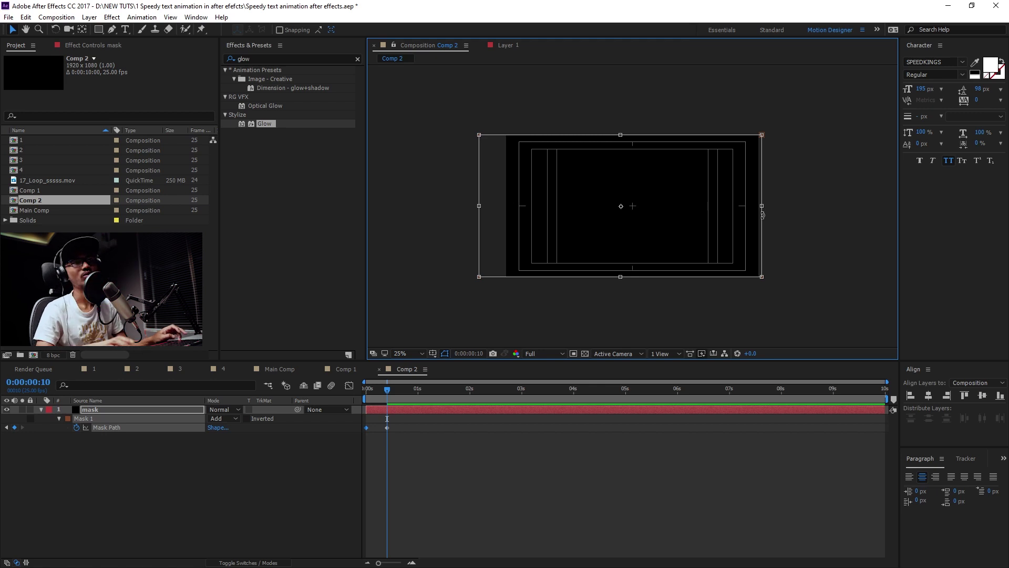
# - At frame 20, collapse the mask into a narrow strip beyond the composition's right edge for a third Mask Path keyframe
pyautogui.hotkey('shift', 'pagedown')
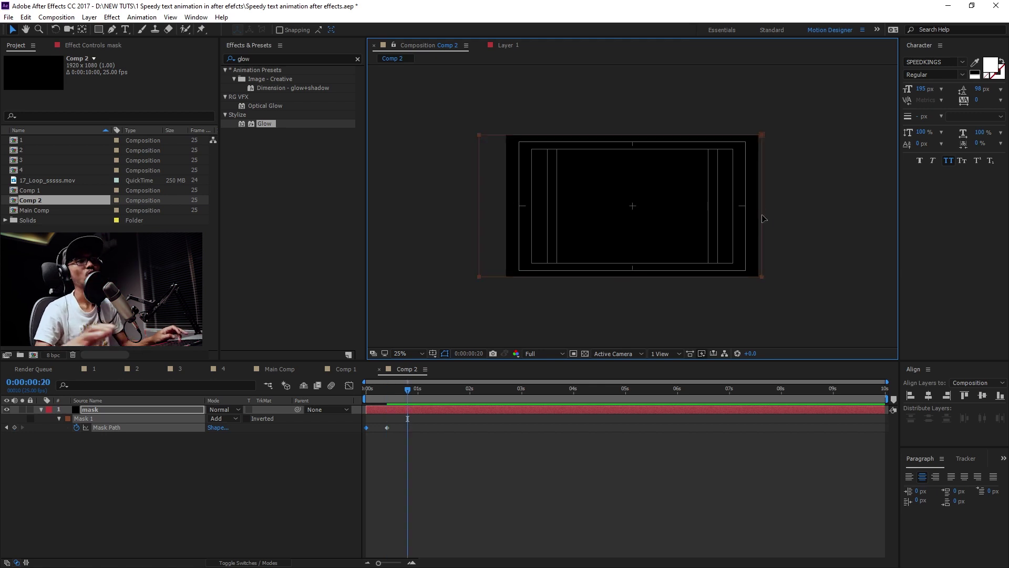
pyautogui.doubleClick(480, 216)
pyautogui.moveTo(480, 216); pyautogui.dragTo(802, 206)
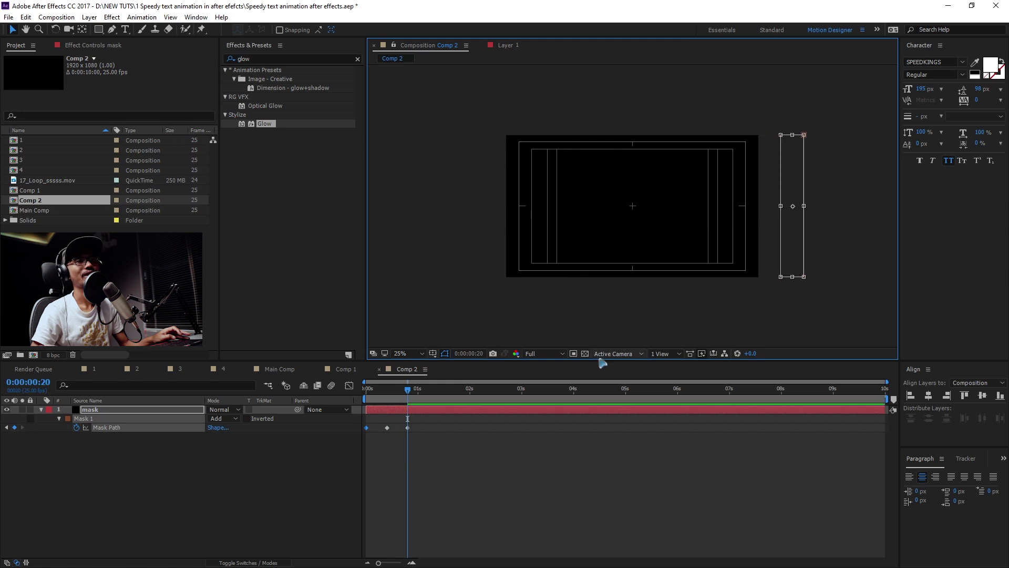
# - Show the transparency grid and set the mask's feather to 215 pixels, checking the soft edge around frame 12
pyautogui.click(585, 354)
pyautogui.click(391, 387)
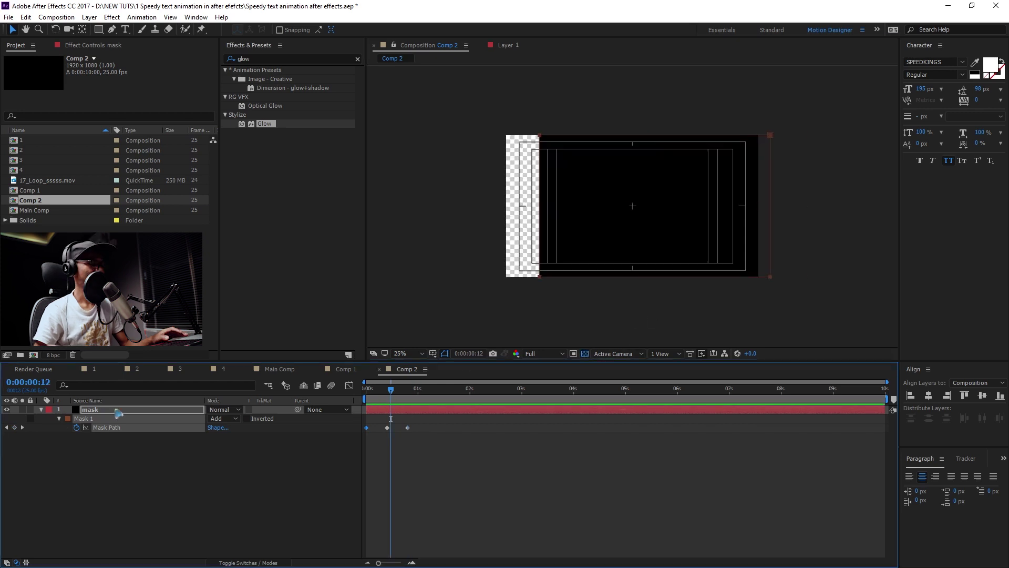
pyautogui.press('f')
pyautogui.click(219, 427)
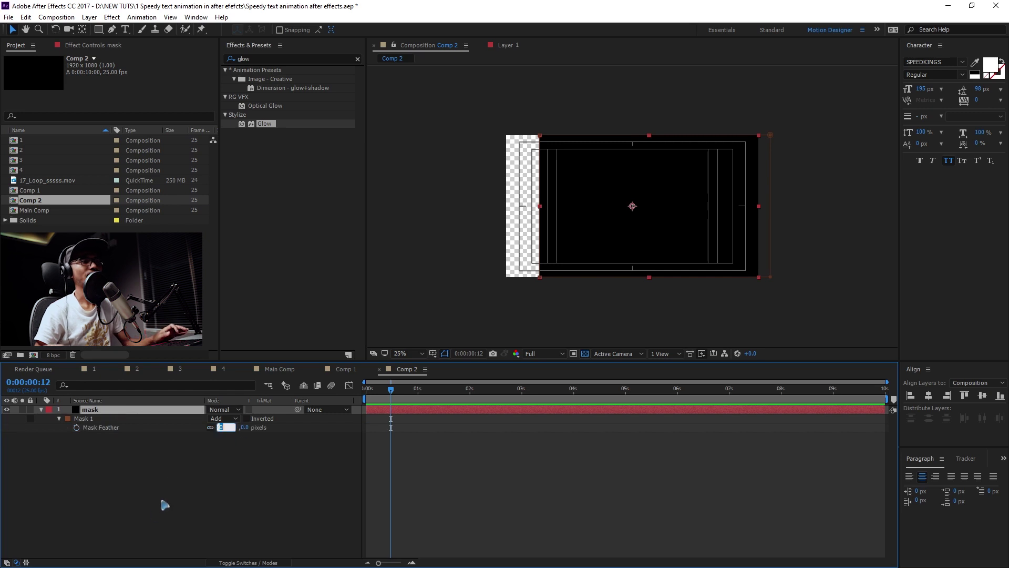
pyautogui.write('50')
pyautogui.press('Return')
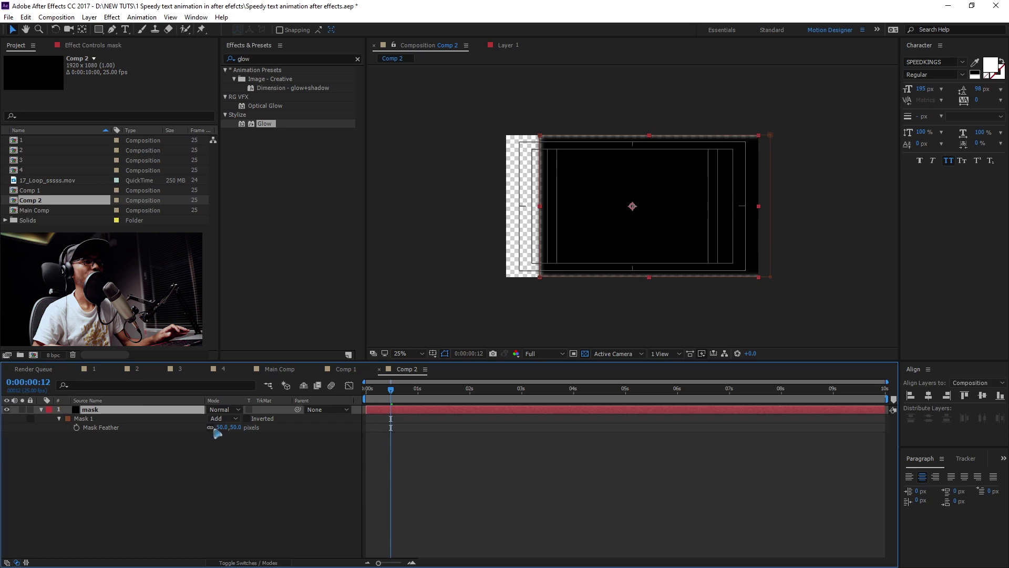
pyautogui.moveTo(220, 427); pyautogui.dragTo(308, 429)
pyautogui.press('space')
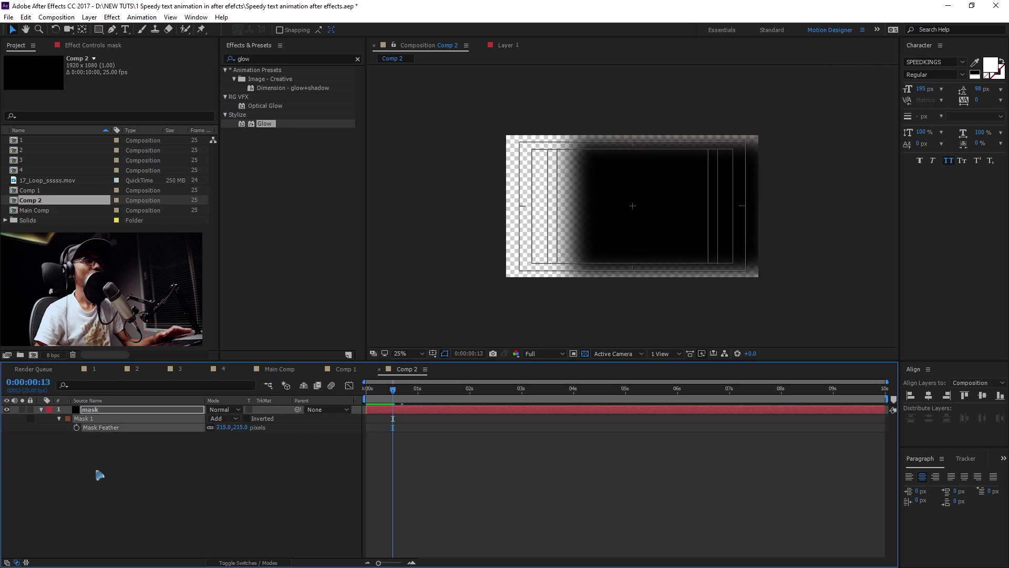
# - Collapse and hide the mask layer, and switch the transparency grid off
pyautogui.click(100, 475)
pyautogui.click(41, 410)
pyautogui.click(7, 410)
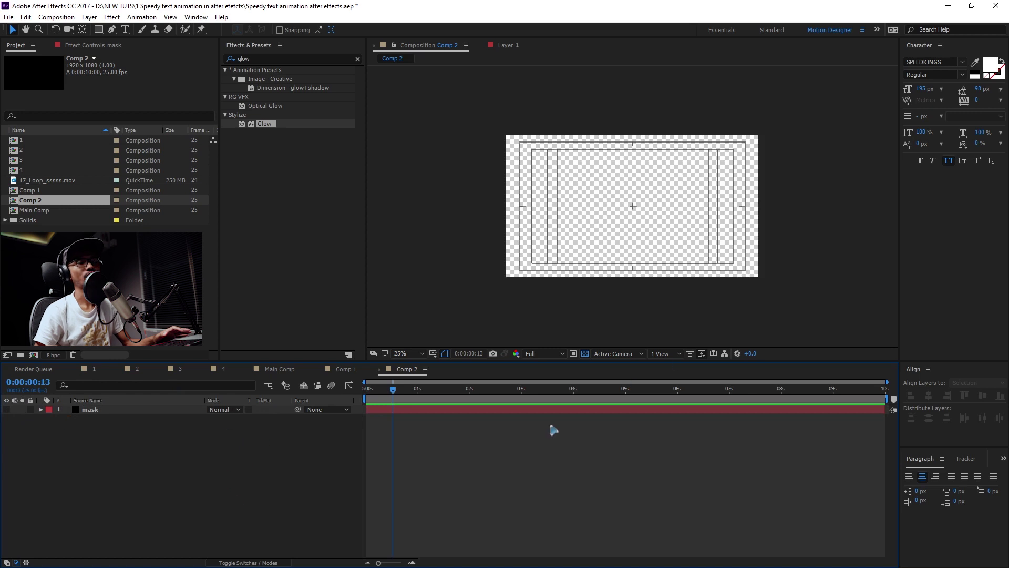
pyautogui.click(585, 354)
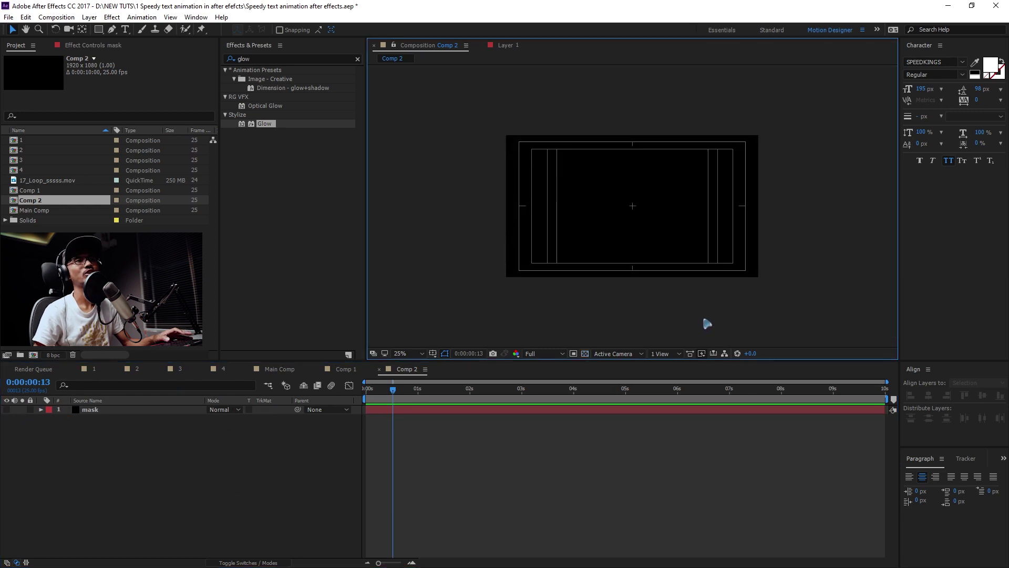
pyautogui.press('.')
pyautogui.moveTo(365, 261); pyautogui.dragTo(345, 263)
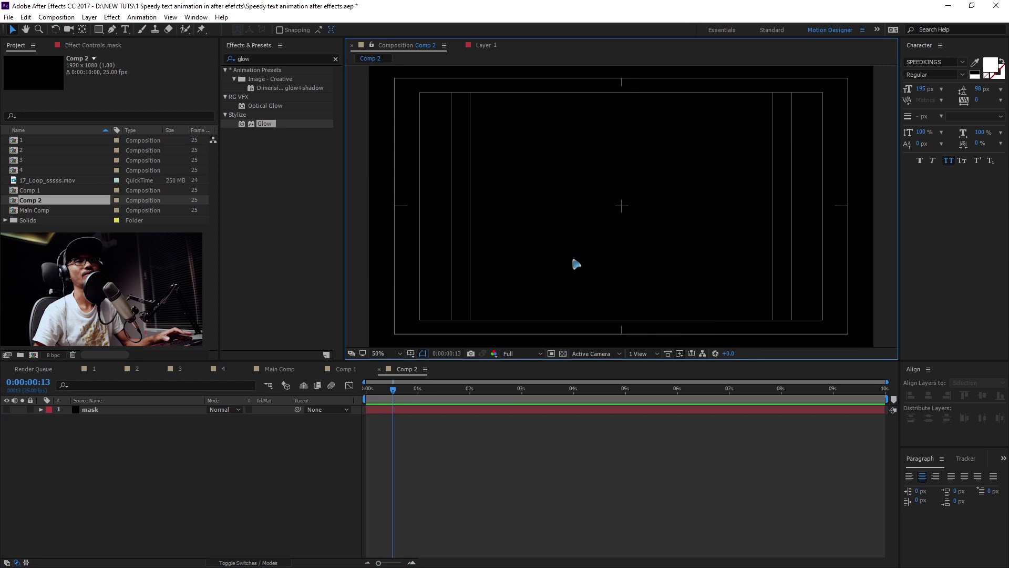
pyautogui.click(250, 469)
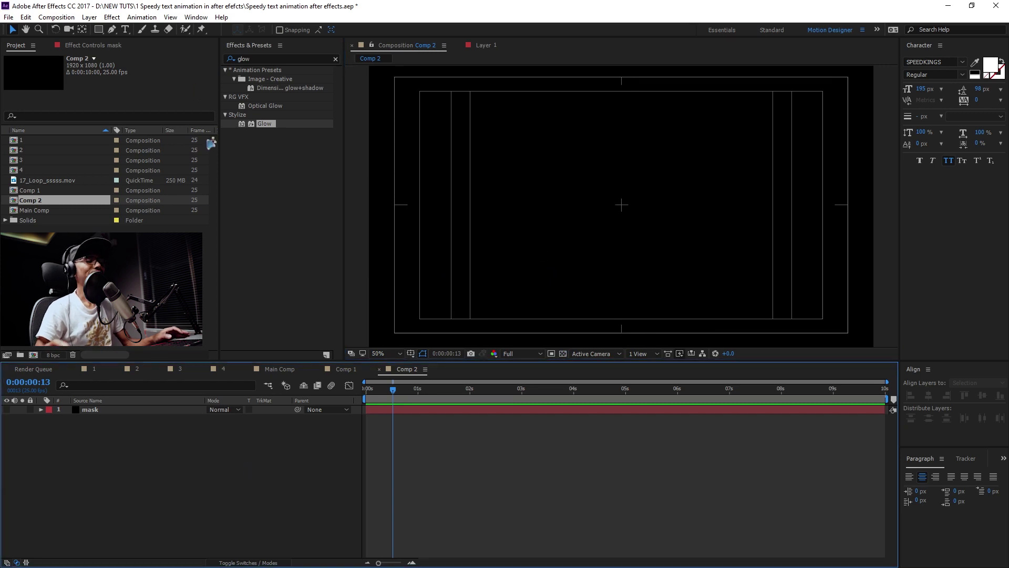
# - Create a solid named lines and squash it vertically into a horizontal band across the middle of the frame
pyautogui.hotkey('ctrl', 'y')
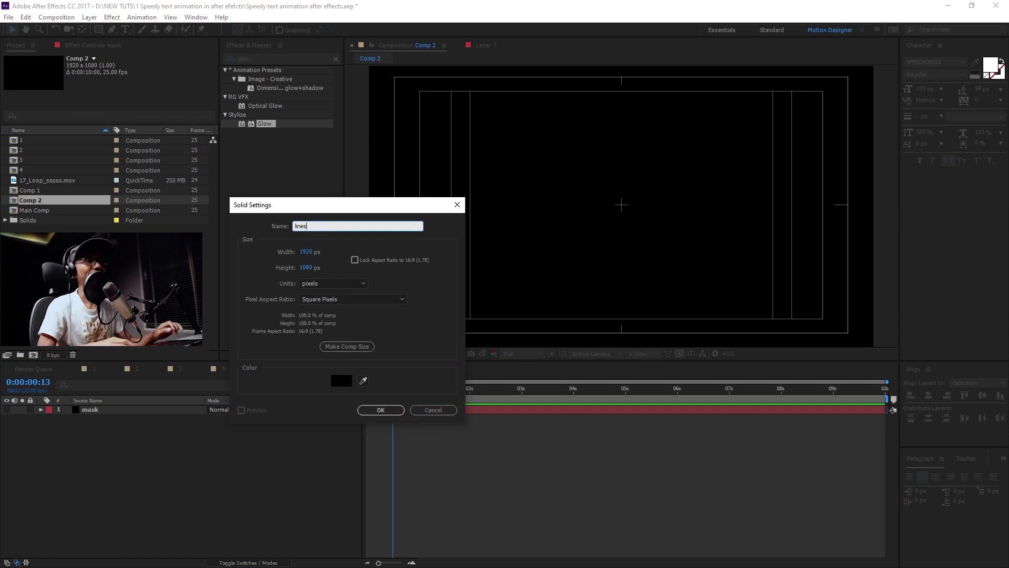
pyautogui.write('lines')
pyautogui.press('Return')
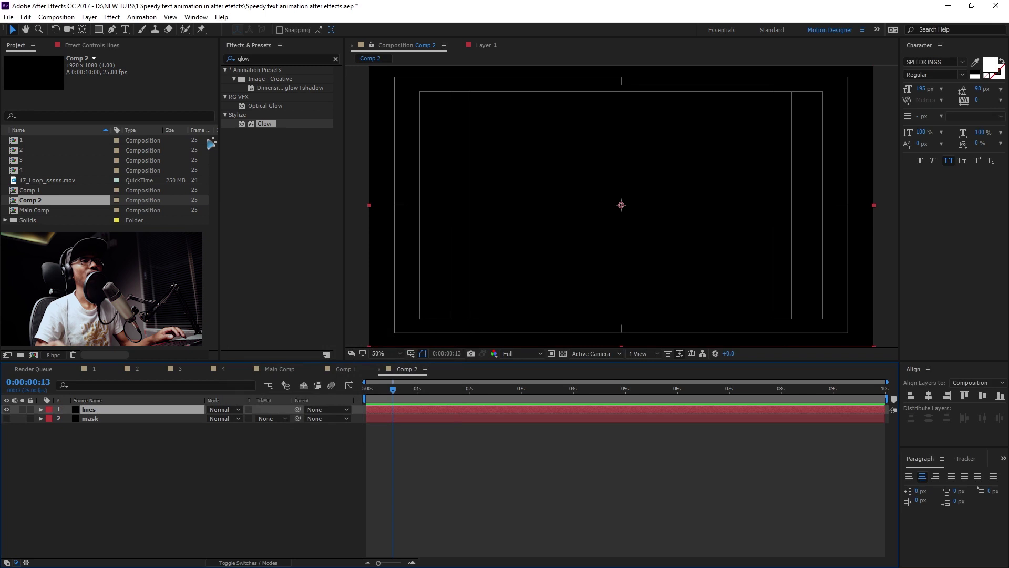
pyautogui.press(',')
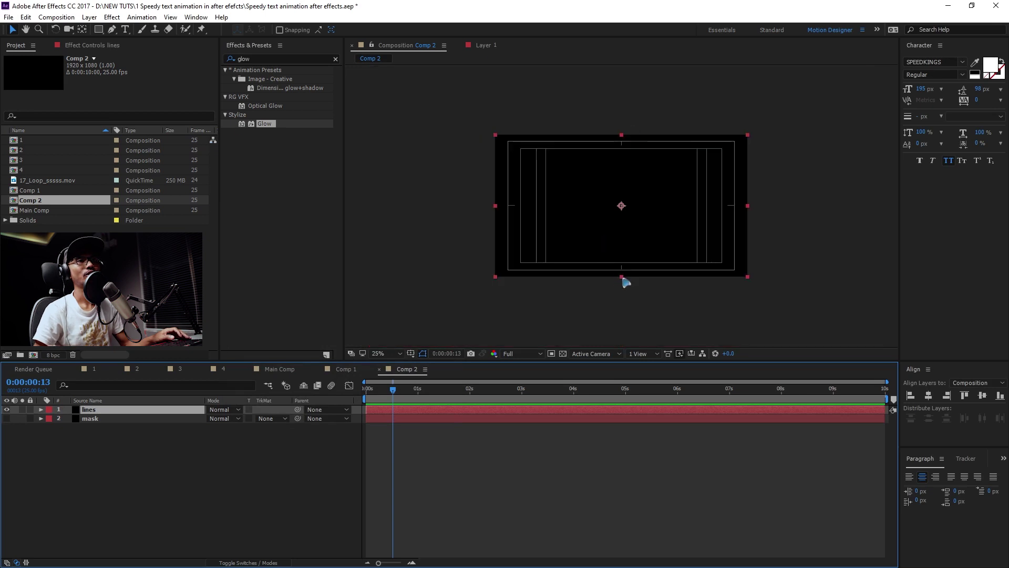
pyautogui.moveTo(622, 277); pyautogui.dragTo(624, 235)
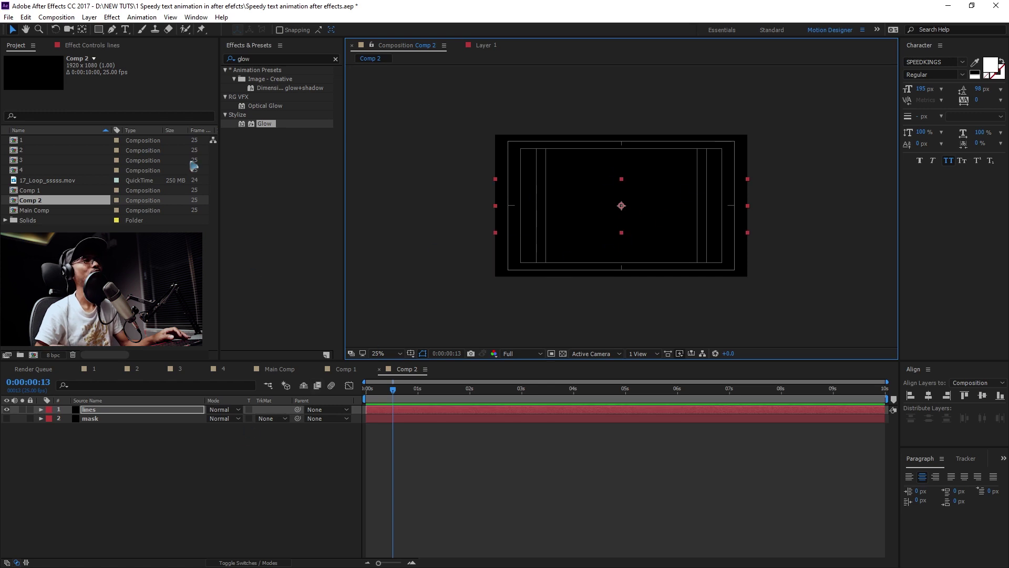
# - Apply Fractal Noise to the lines solid and set Contrast to 186 and Brightness to -30
pyautogui.click(273, 60)
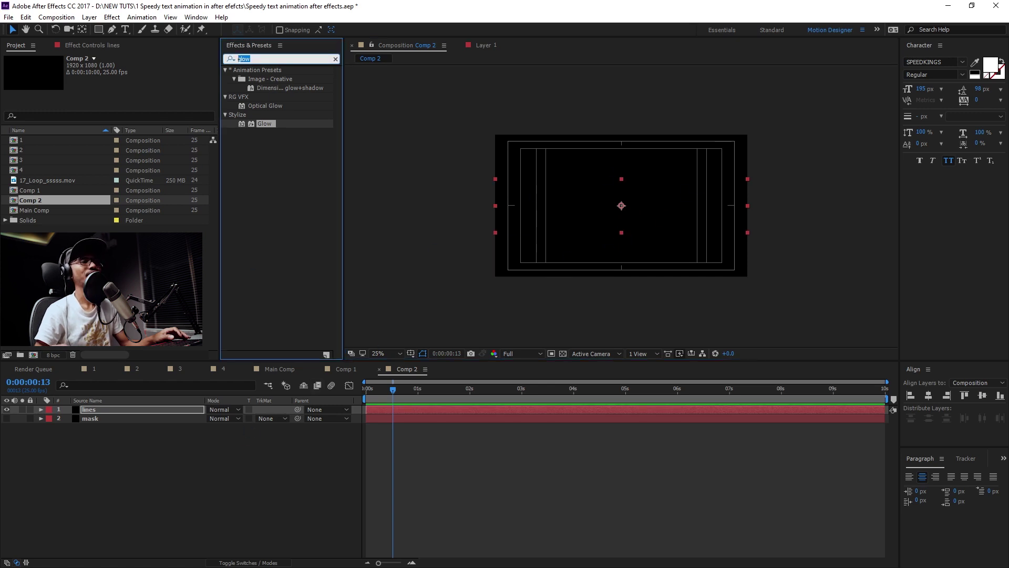
pyautogui.write('frac')
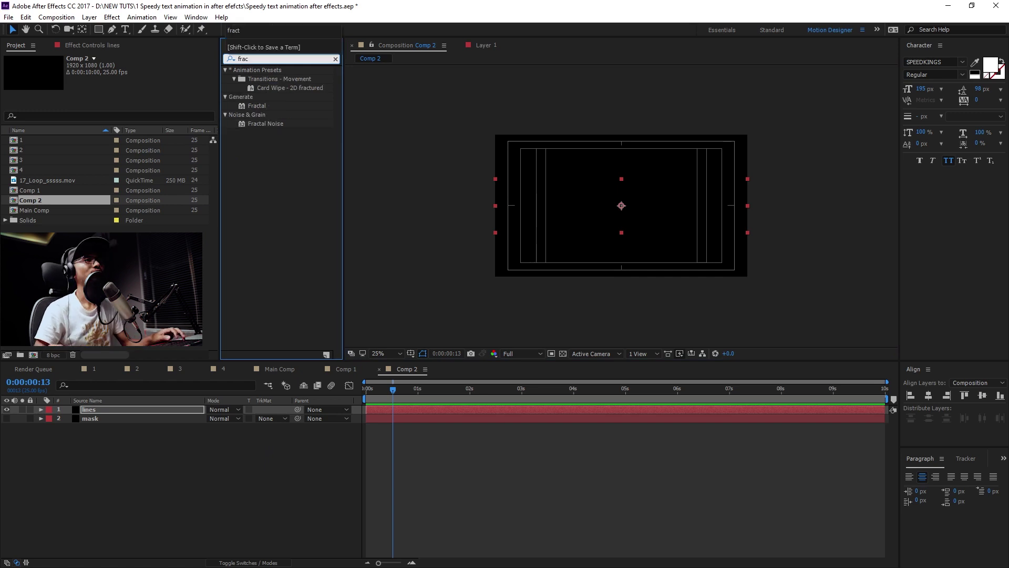
pyautogui.moveTo(266, 123); pyautogui.dragTo(659, 235)
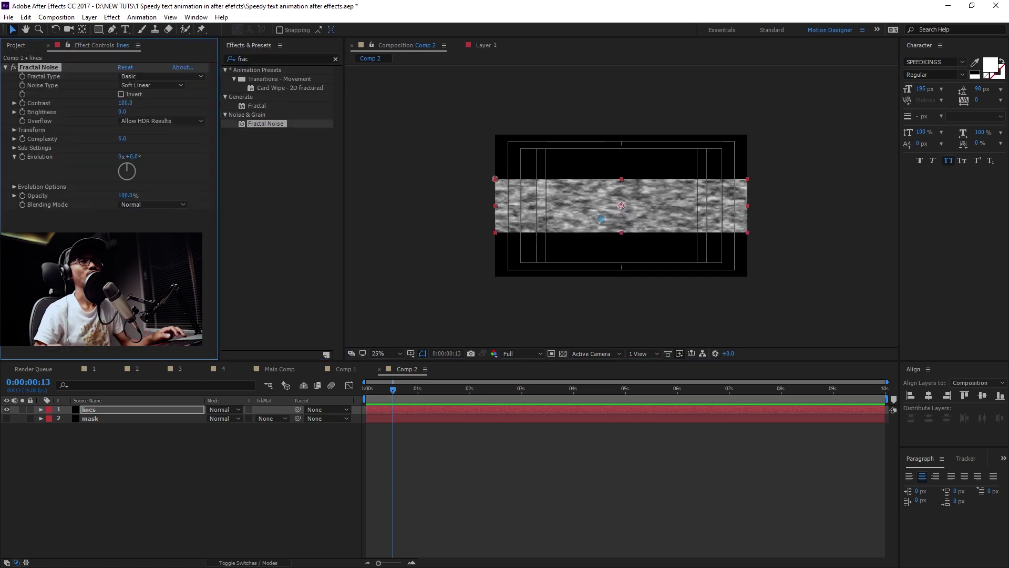
pyautogui.press('.')
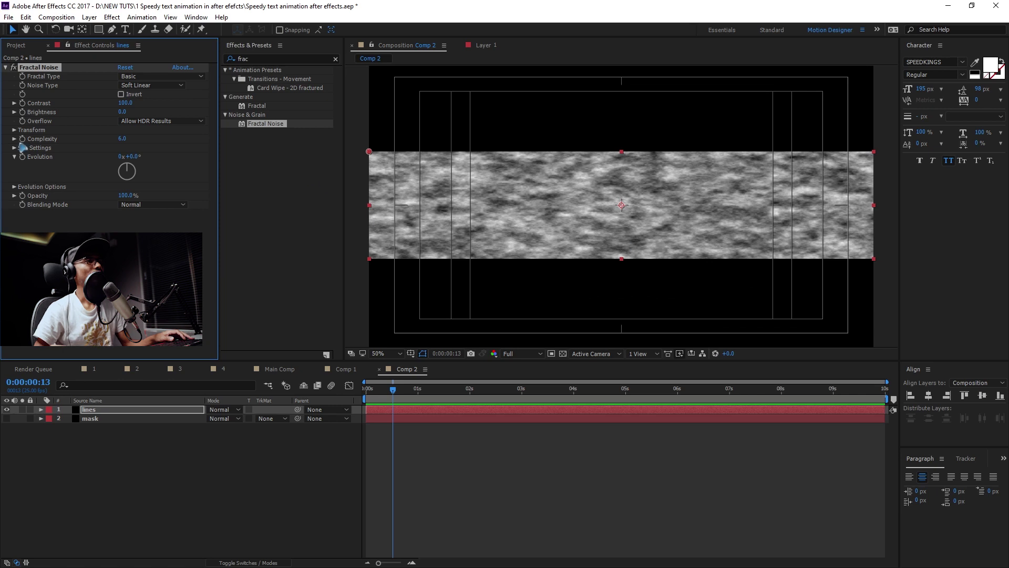
pyautogui.moveTo(125, 103)
pyautogui.mouseDown()
pyautogui.moveTo(170, 103)
pyautogui.moveTo(102, 117)
pyautogui.moveTo(114, 117)
pyautogui.mouseUp()
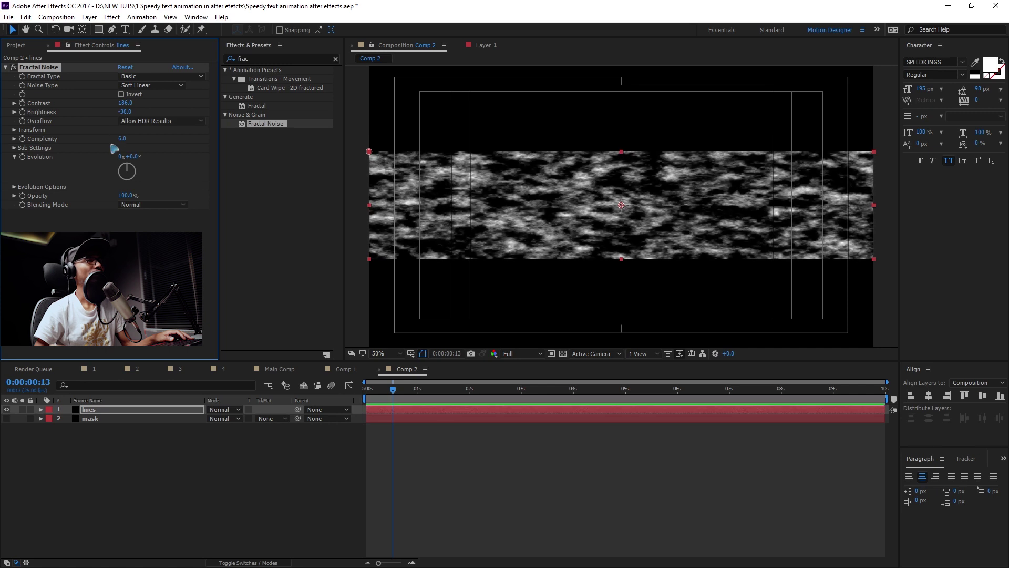
# - Turn the noise into thin streaks with Uniform Scaling off, Scale Width 2401, Scale Height 79 and Brightness -63
pyautogui.click(14, 131)
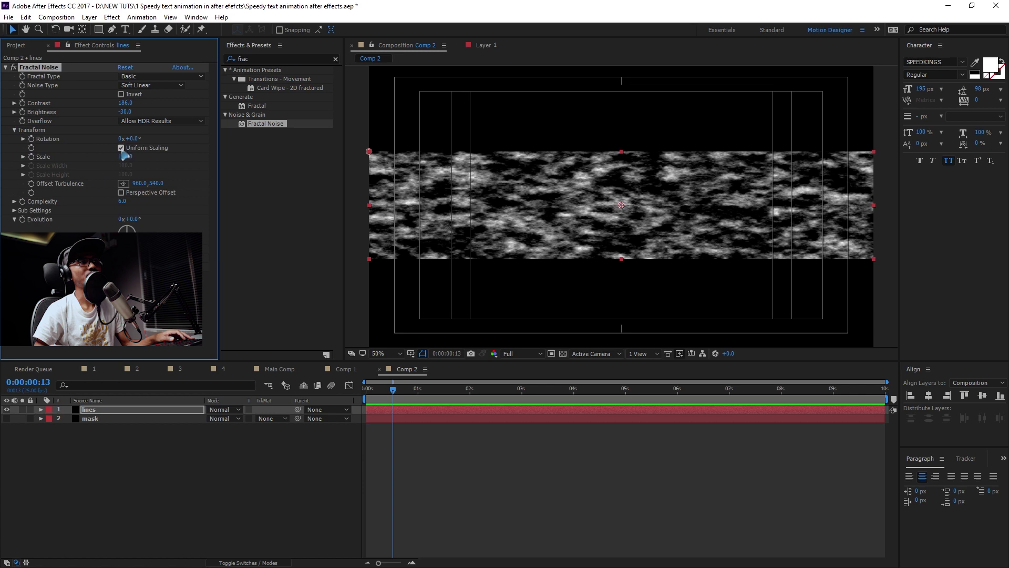
pyautogui.click(121, 149)
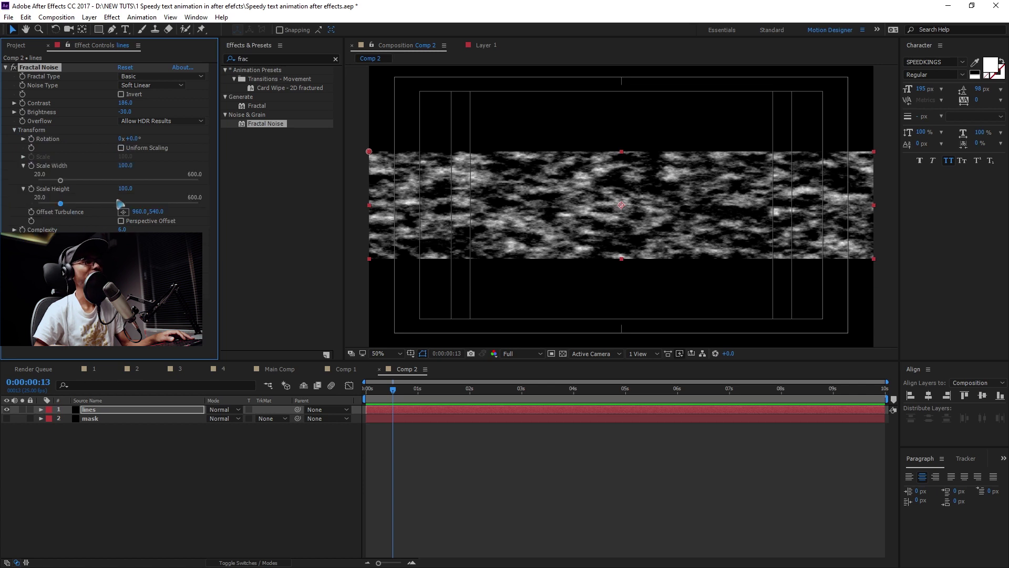
pyautogui.moveTo(124, 189); pyautogui.dragTo(601, 172)
pyautogui.moveTo(199, 182); pyautogui.dragTo(245, 171)
pyautogui.moveTo(125, 189); pyautogui.dragTo(143, 188)
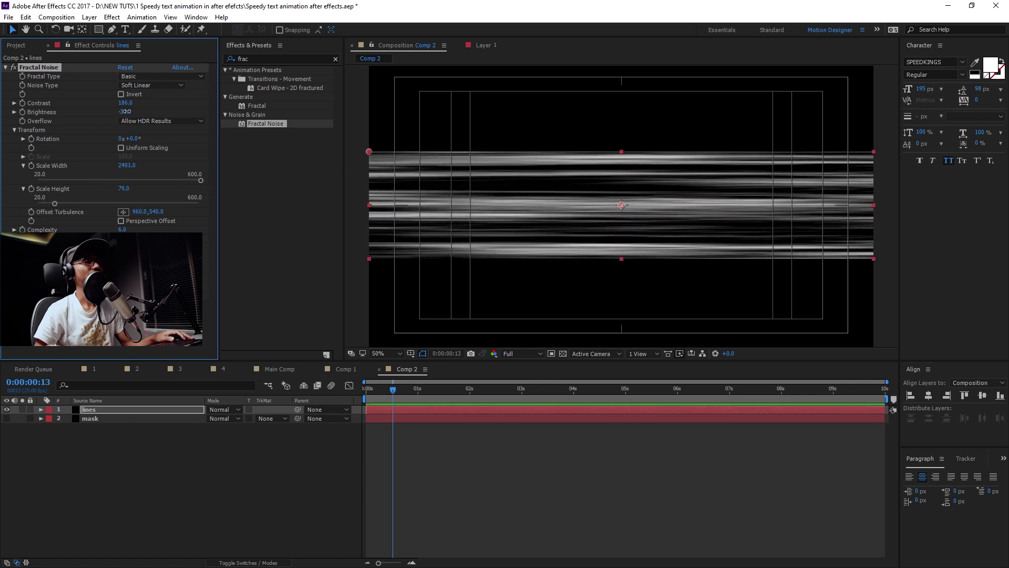
pyautogui.moveTo(125, 112); pyautogui.dragTo(114, 115)
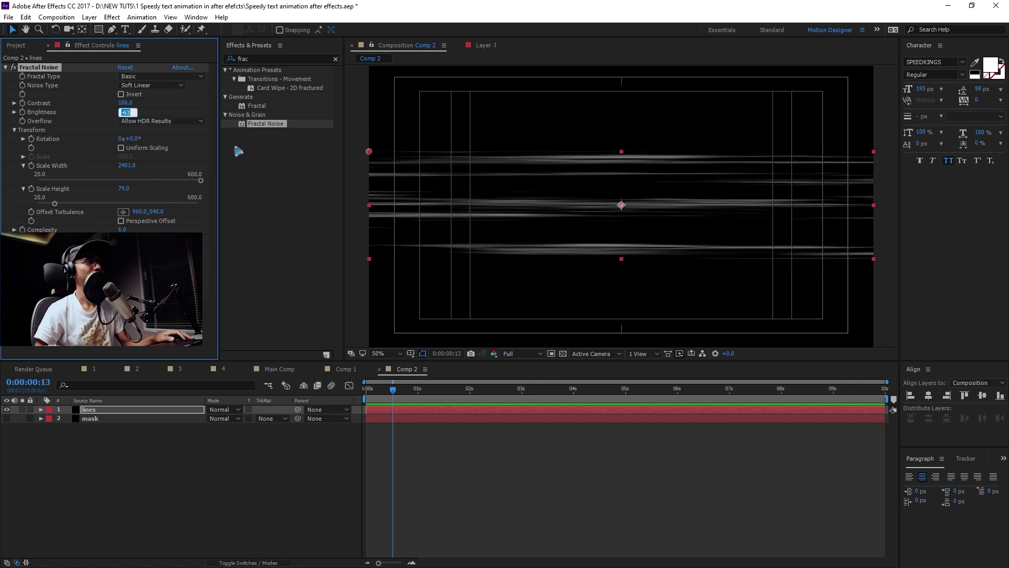
pyautogui.click(245, 184)
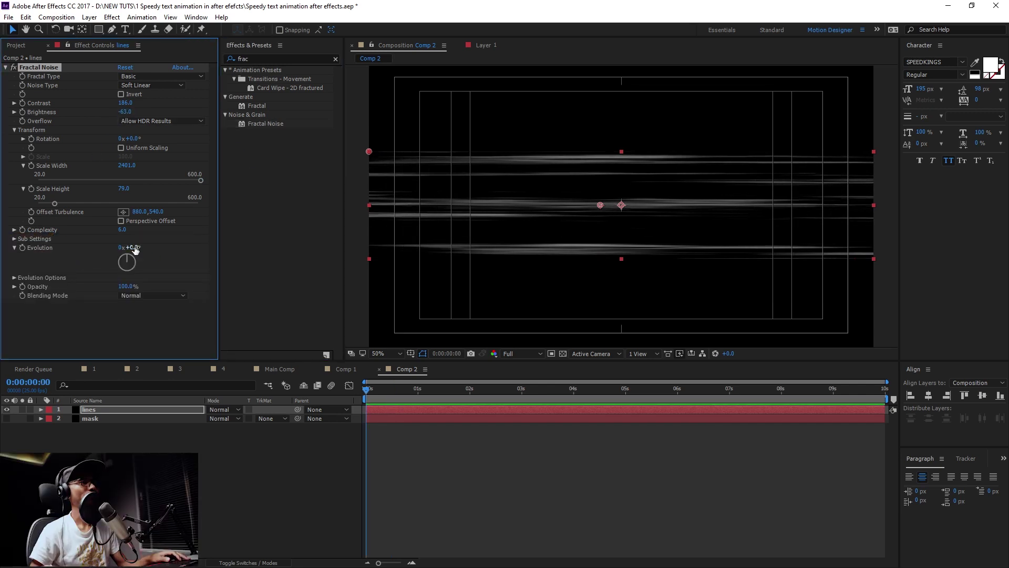
# - Drive the Evolution of the lines layer's Fractal Noise with the expression time*500
pyautogui.moveTo(137, 248); pyautogui.dragTo(291, 255)
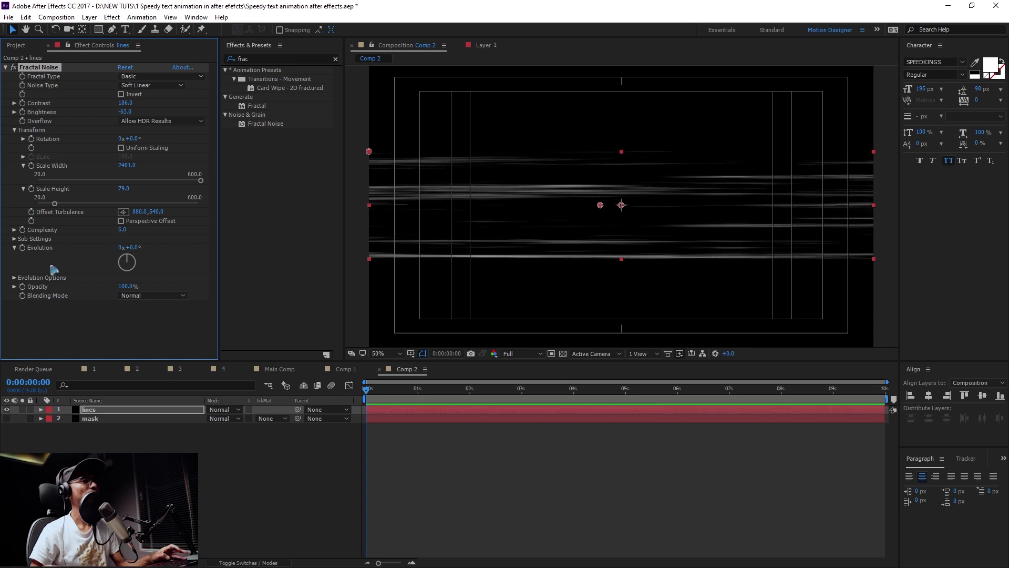
pyautogui.hotkey('ctrl', 'z')
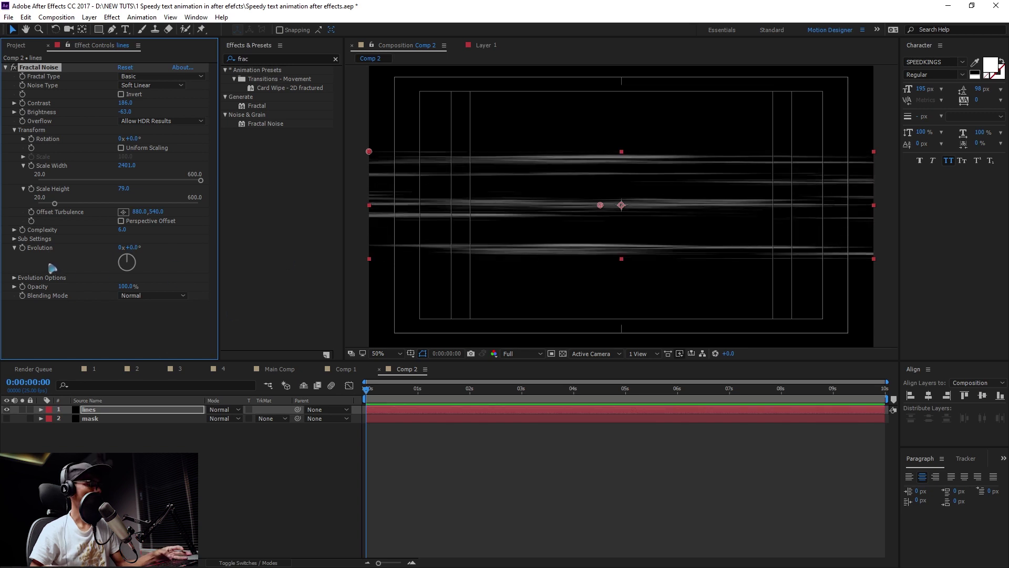
pyautogui.keyDown('alt'); pyautogui.click(23, 248); pyautogui.keyUp('alt')
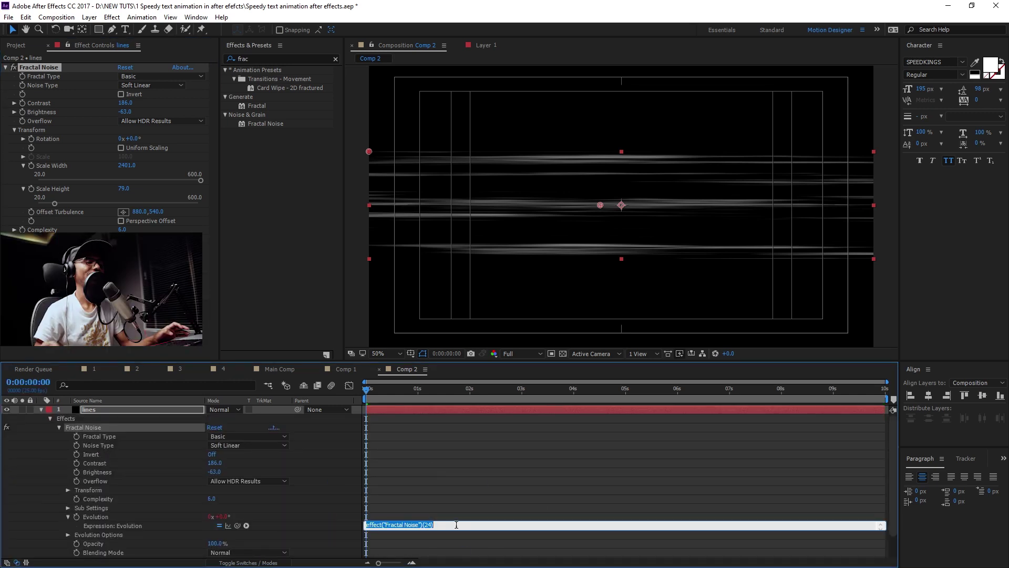
pyautogui.write('time')
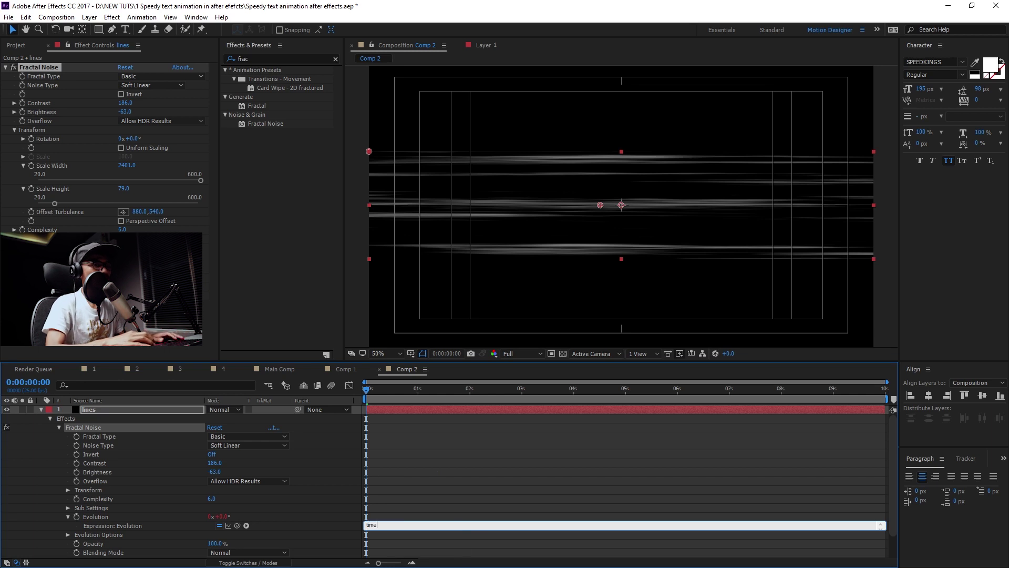
pyautogui.write('*')
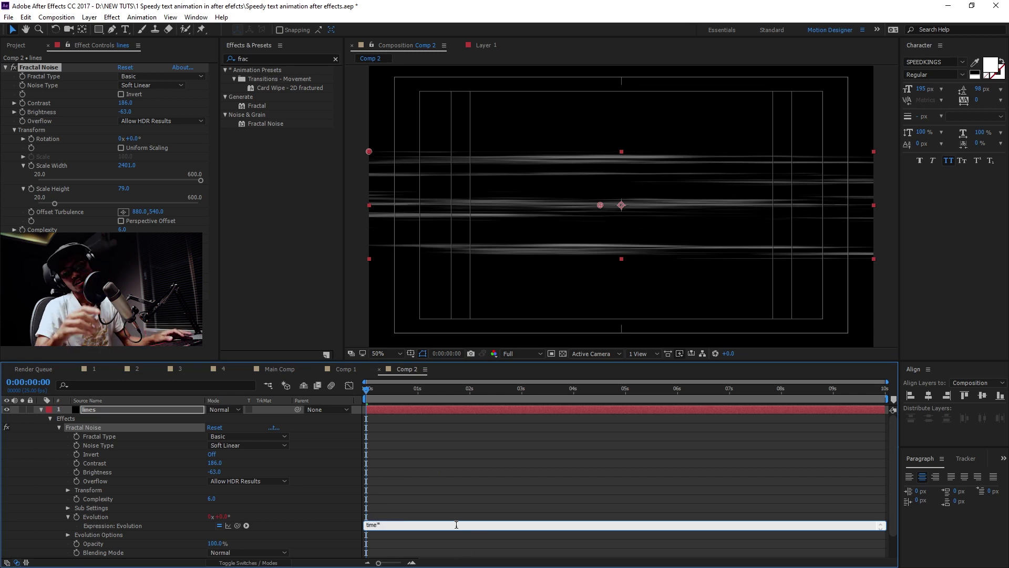
pyautogui.write('50')
pyautogui.doubleClick(456, 524)
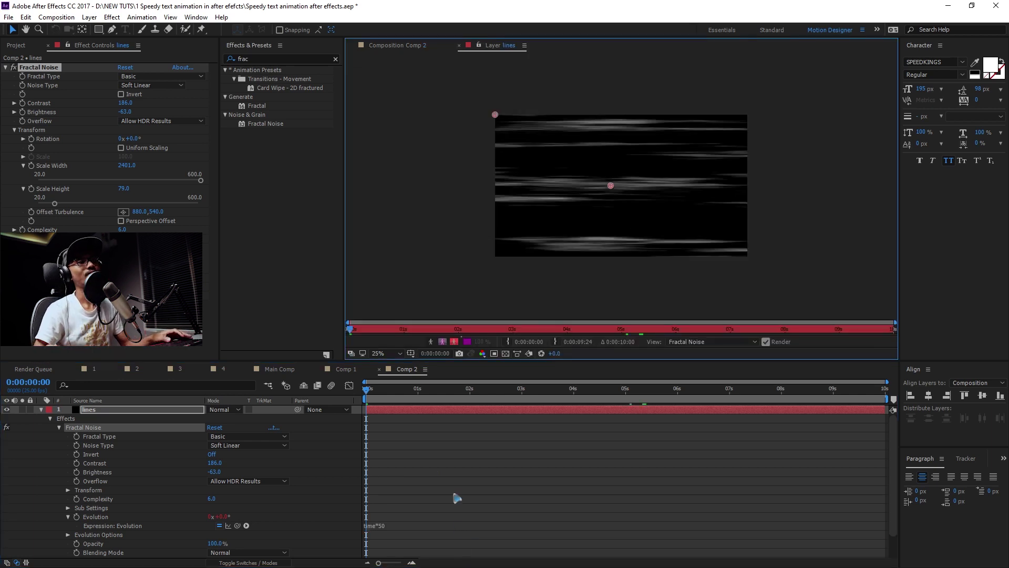
pyautogui.click(401, 527)
pyautogui.write('0')
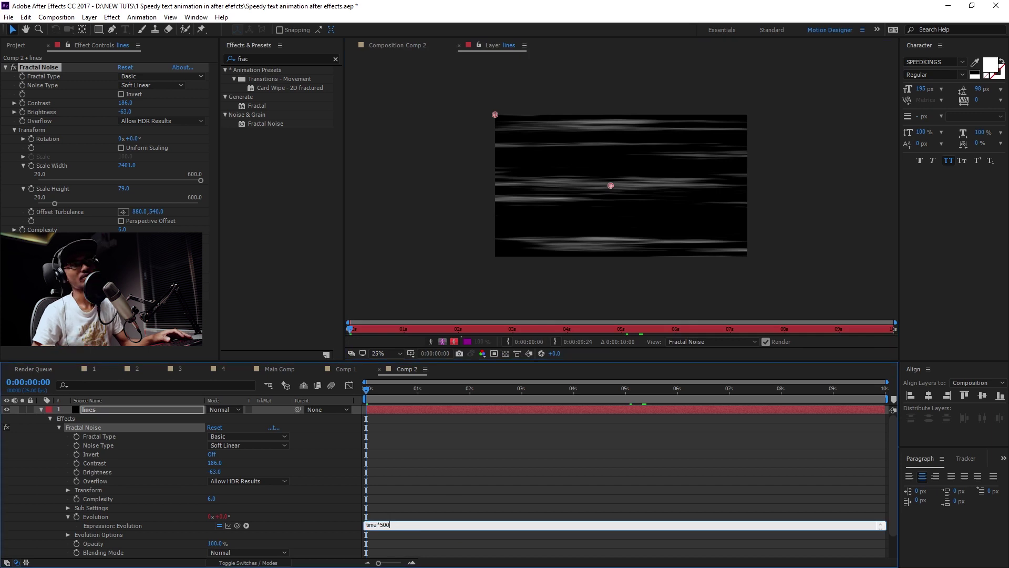
pyautogui.click(496, 485)
# - Change the Evolution expression on the lines layer to time*300 and collapse its Fractal Noise properties
pyautogui.click(395, 524)
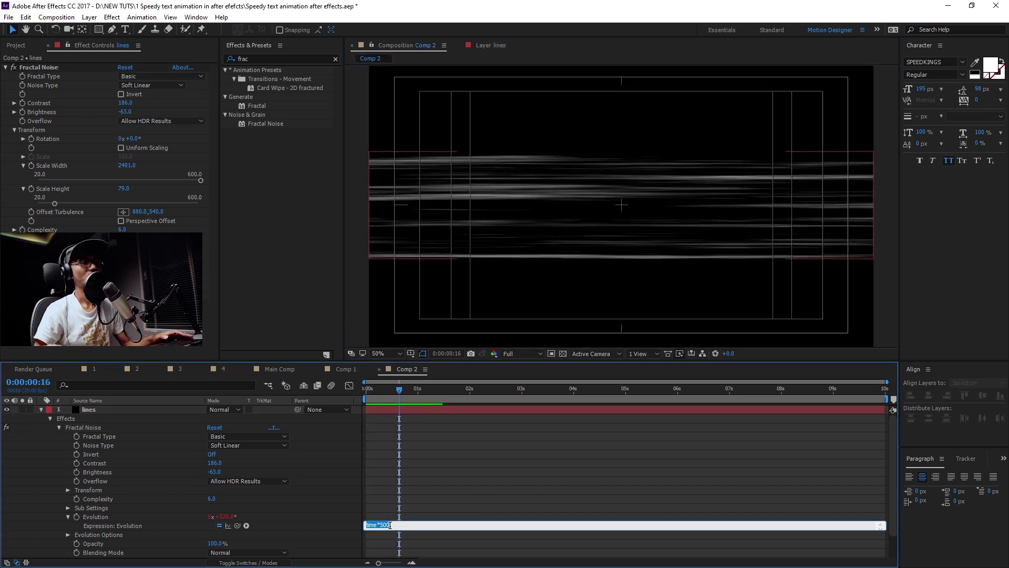
pyautogui.click(395, 524)
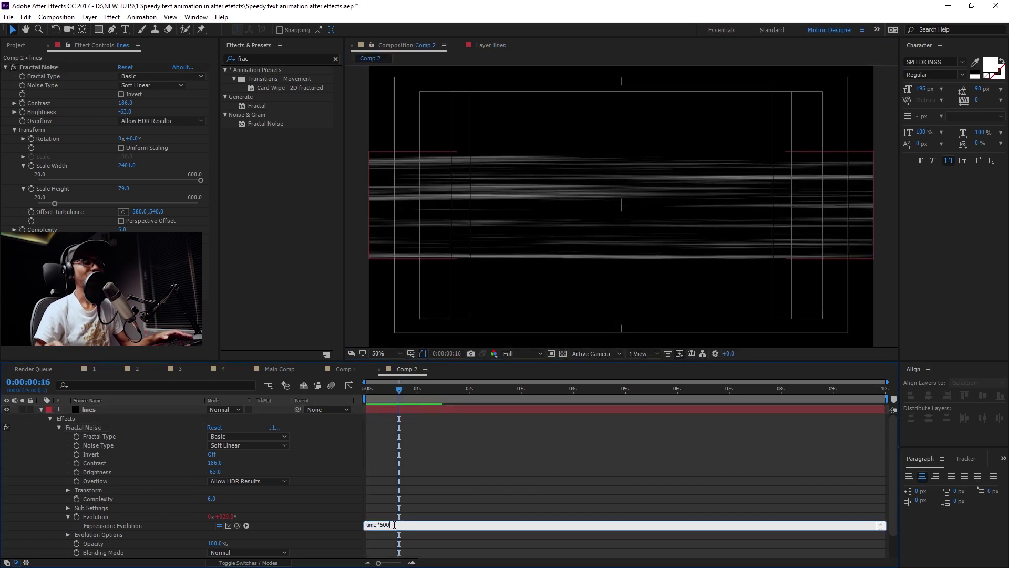
pyautogui.press('BackSpace')
pyautogui.press('BackSpace')
pyautogui.press('BackSpace')
pyautogui.write('30')
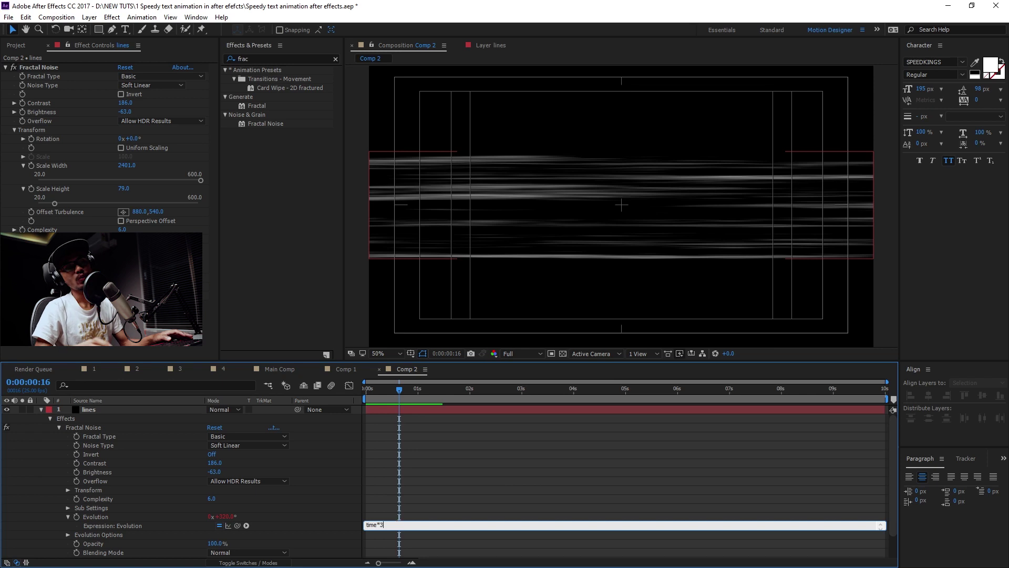
pyautogui.press('KP_Enter')
pyautogui.click(399, 527)
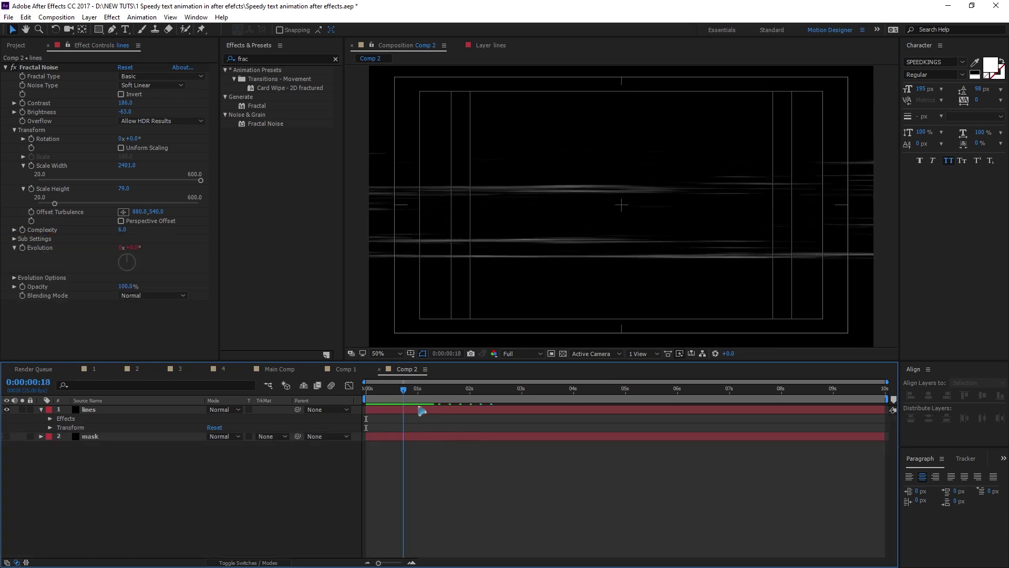
# - Keyframe the lines' Offset Turbulence at the start of the composition, just outside the frame's left edge at about -62, 545.3
pyautogui.press('Home')
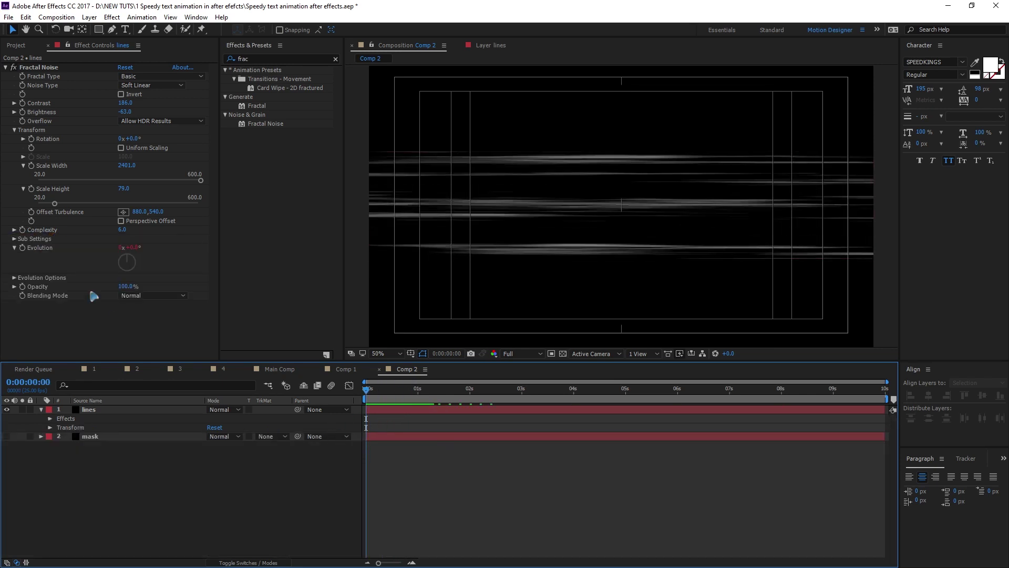
pyautogui.click(31, 215)
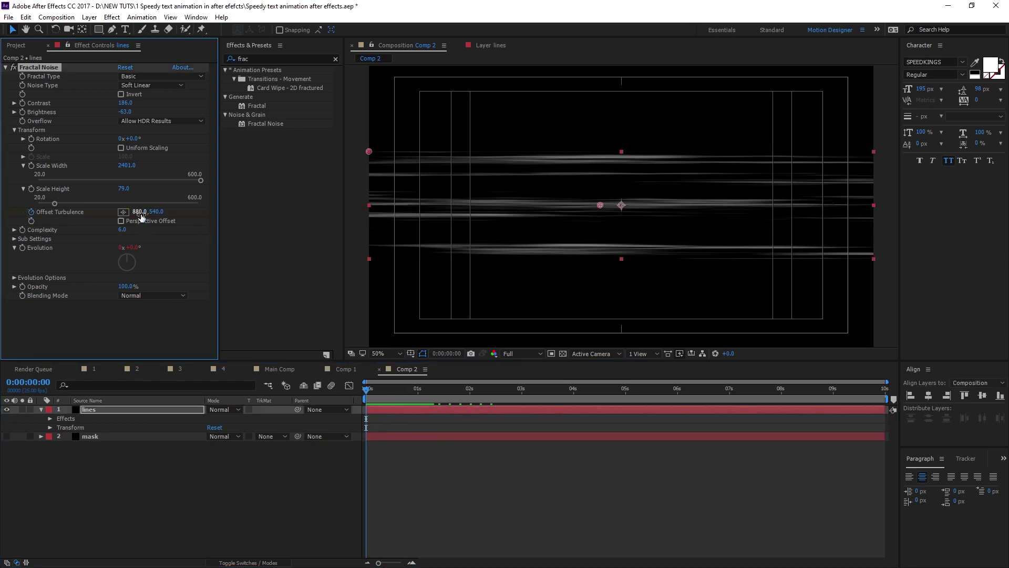
pyautogui.click(124, 213)
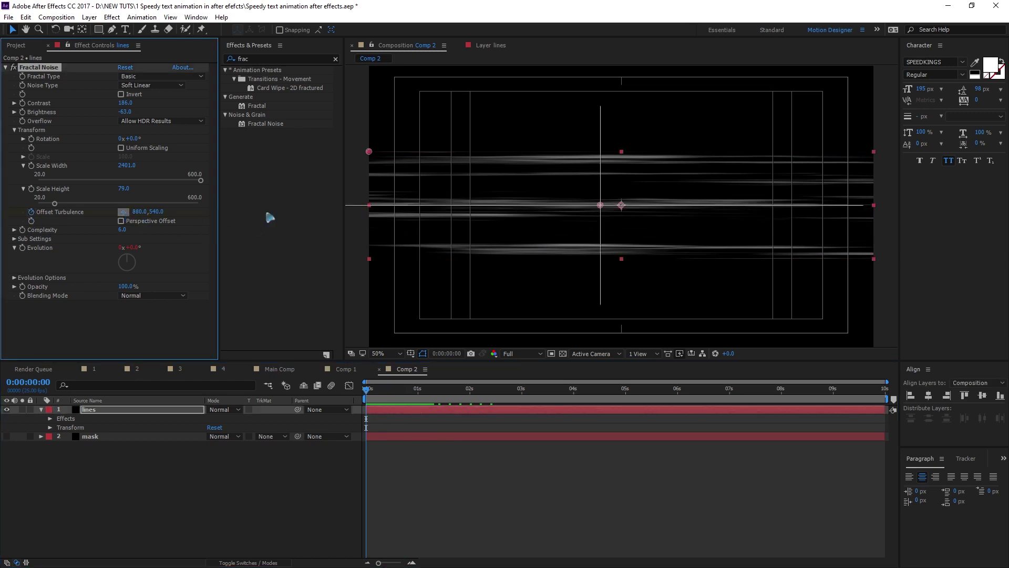
pyautogui.click(349, 206)
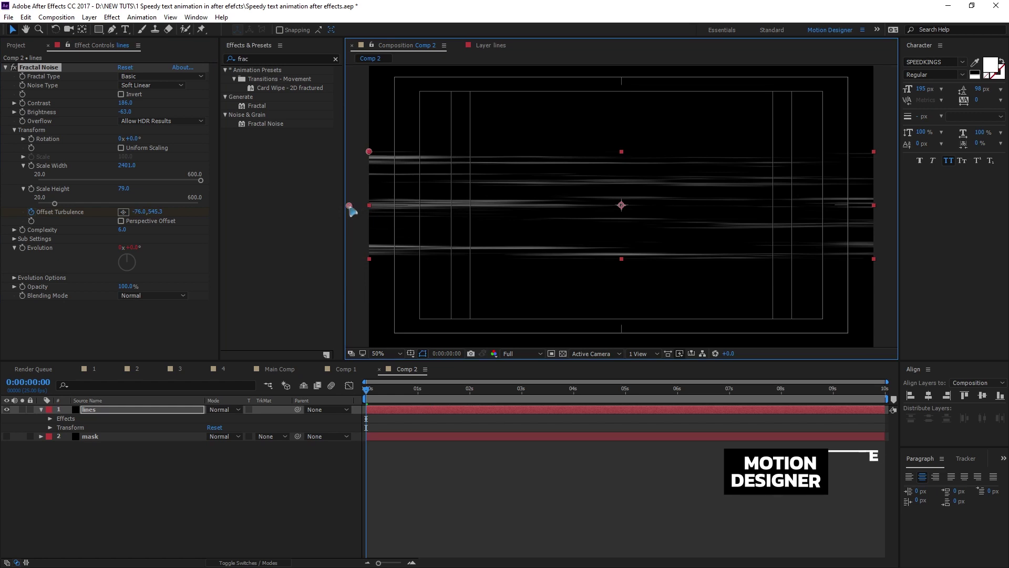
pyautogui.moveTo(350, 207); pyautogui.dragTo(354, 207)
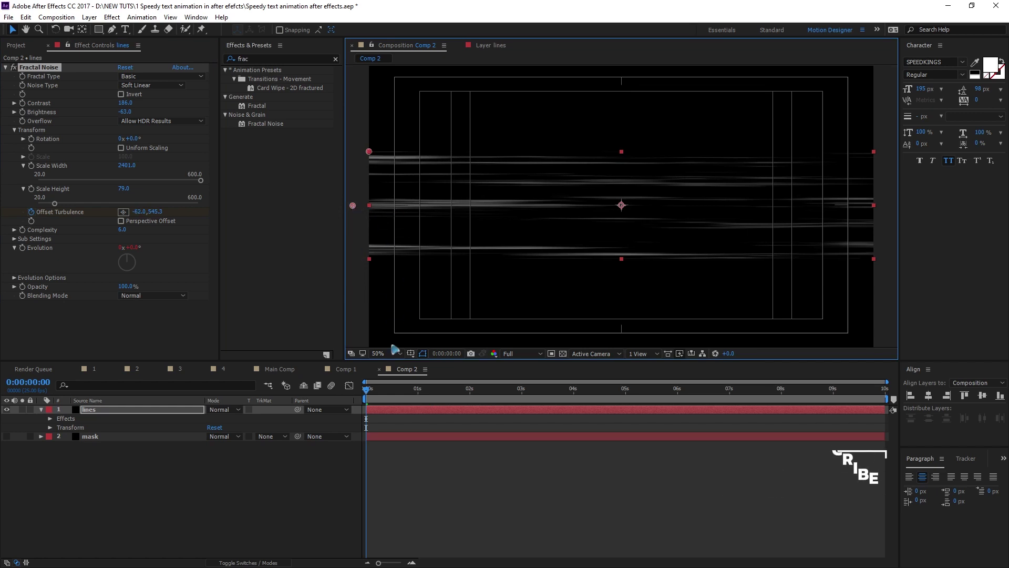
# - Keyframe the lines' Offset Turbulence at about 3530, 545.3 at 0:00:00:20 and preview the motion
pyautogui.press('space')
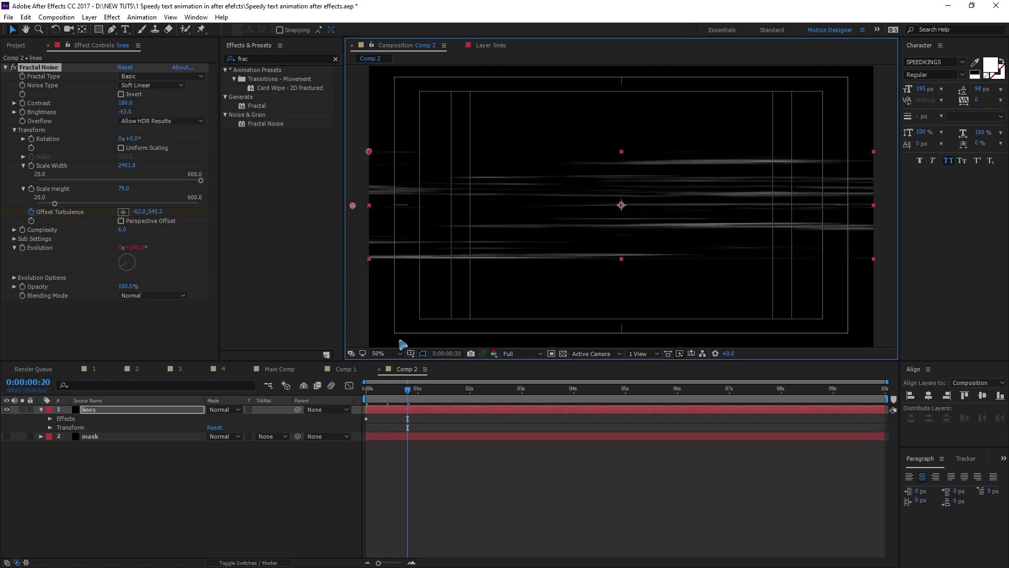
pyautogui.click(124, 212)
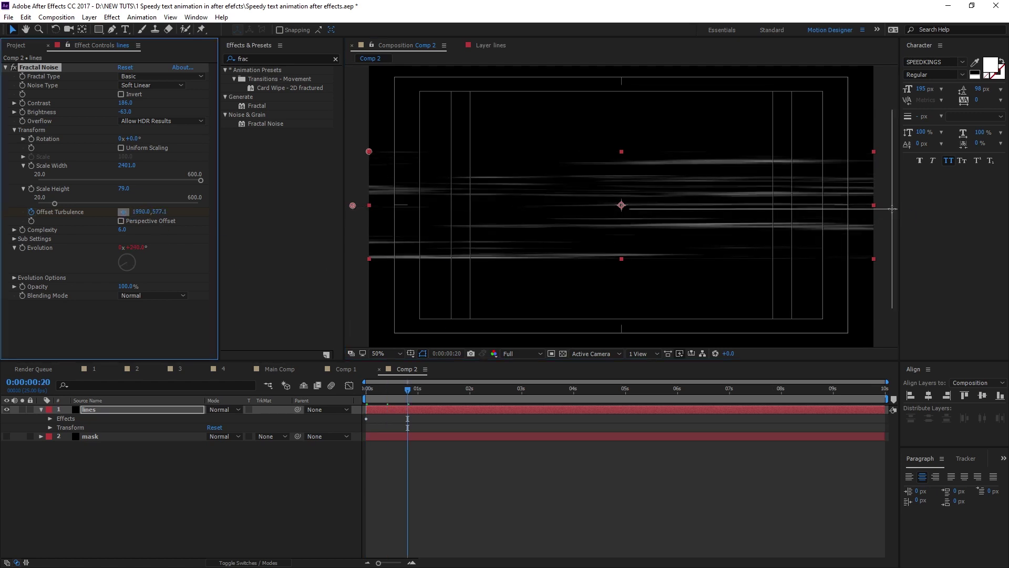
pyautogui.click(773, 241)
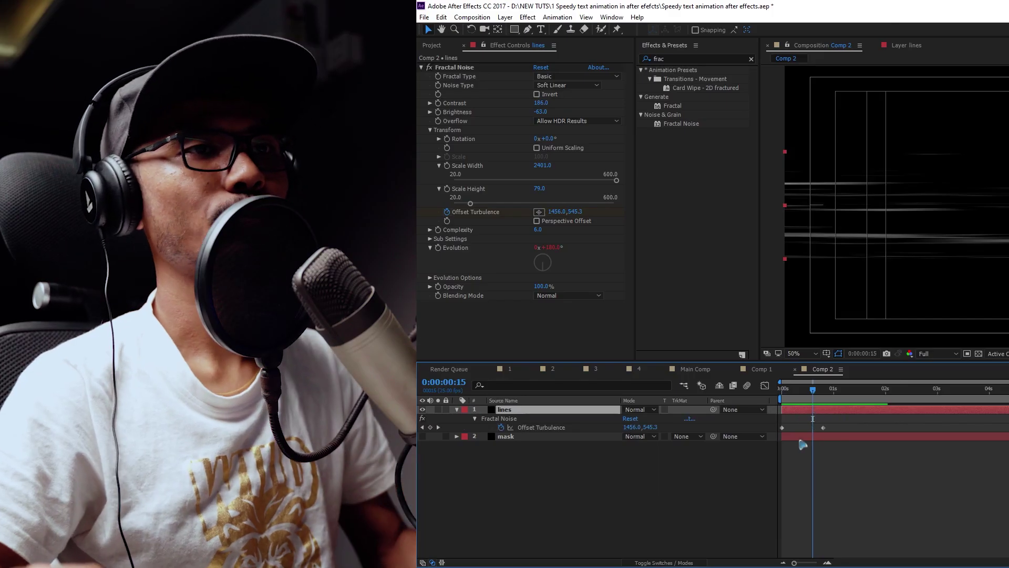
pyautogui.moveTo(804, 391); pyautogui.dragTo(824, 401)
pyautogui.moveTo(552, 215); pyautogui.dragTo(1008, 216)
pyautogui.moveTo(823, 390); pyautogui.dragTo(642, 467)
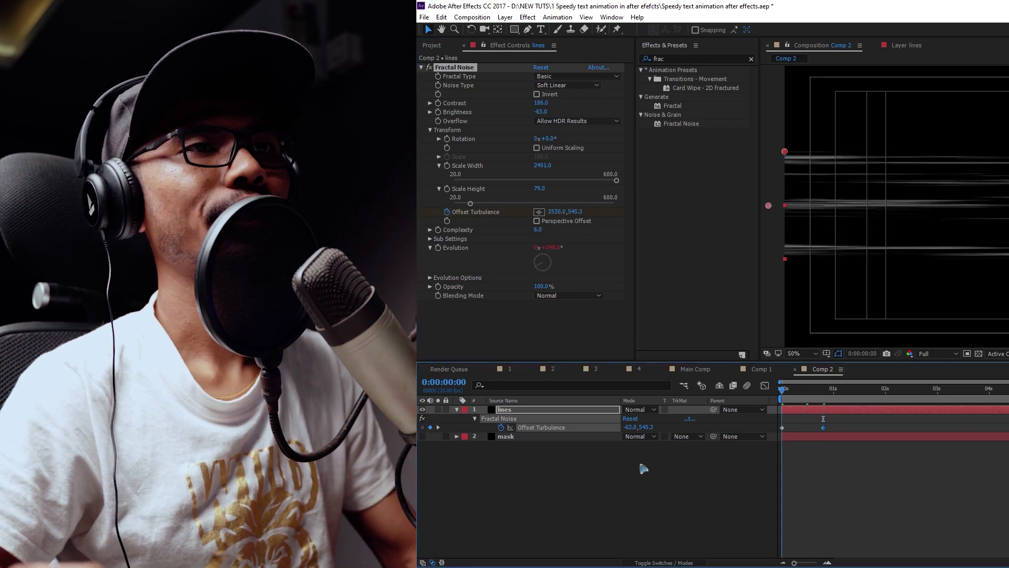
pyautogui.press('space')
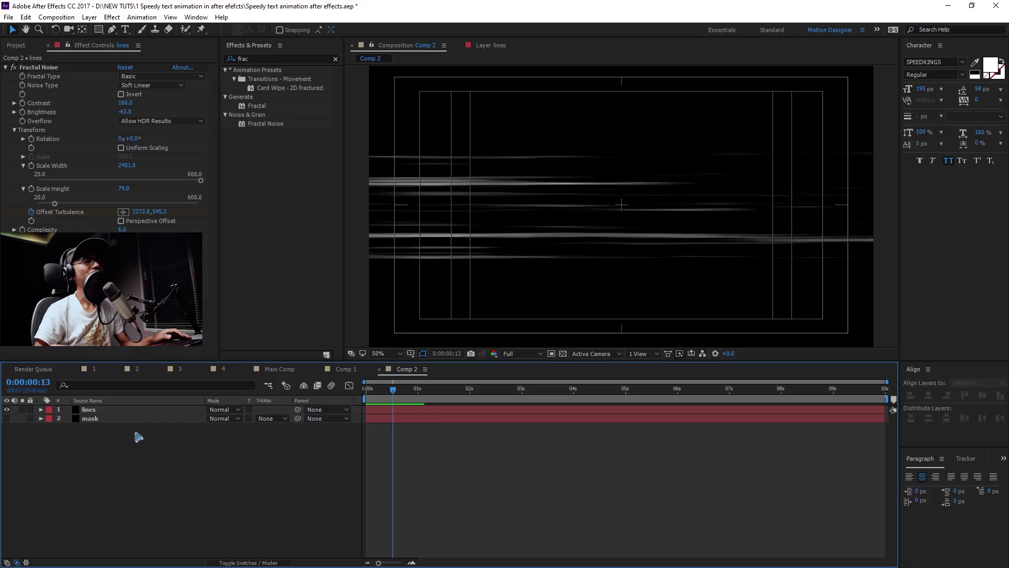
# - Move the mask layer above lines, make it visible, and set the lines layer's track matte to Alpha Matte "mask"
pyautogui.click(90, 419)
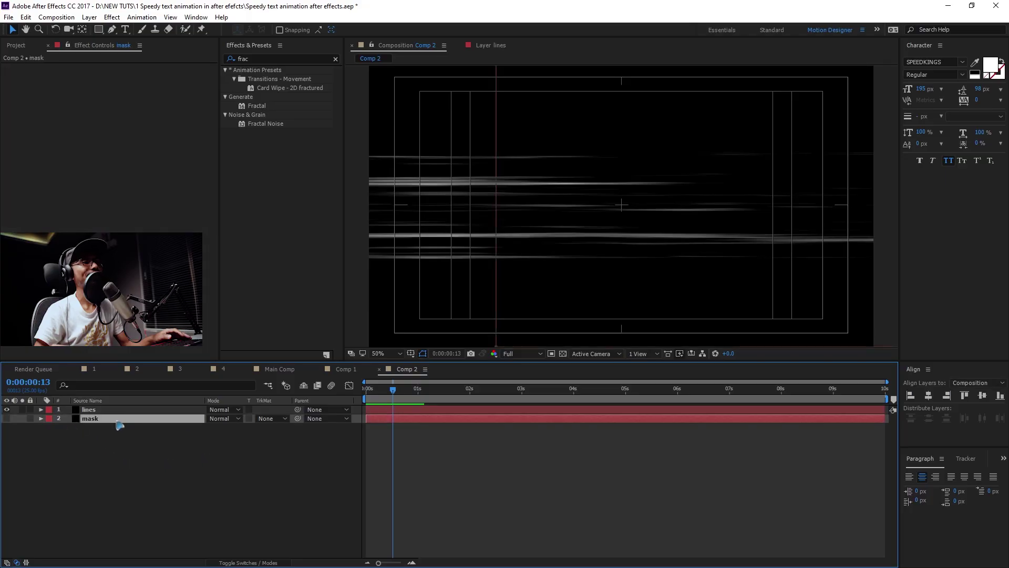
pyautogui.moveTo(113, 419); pyautogui.dragTo(128, 407)
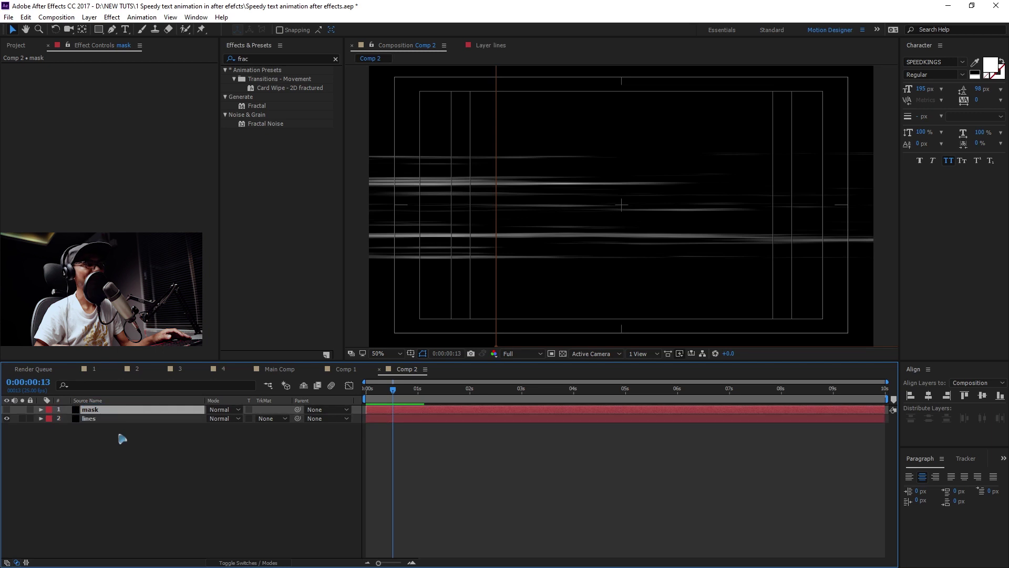
pyautogui.click(7, 409)
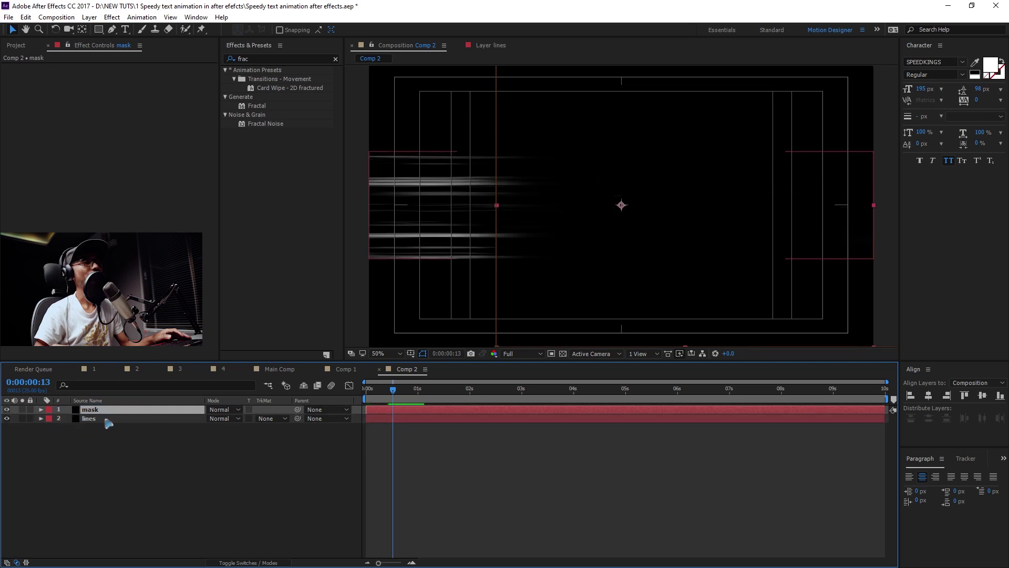
pyautogui.click(89, 419)
pyautogui.click(285, 418)
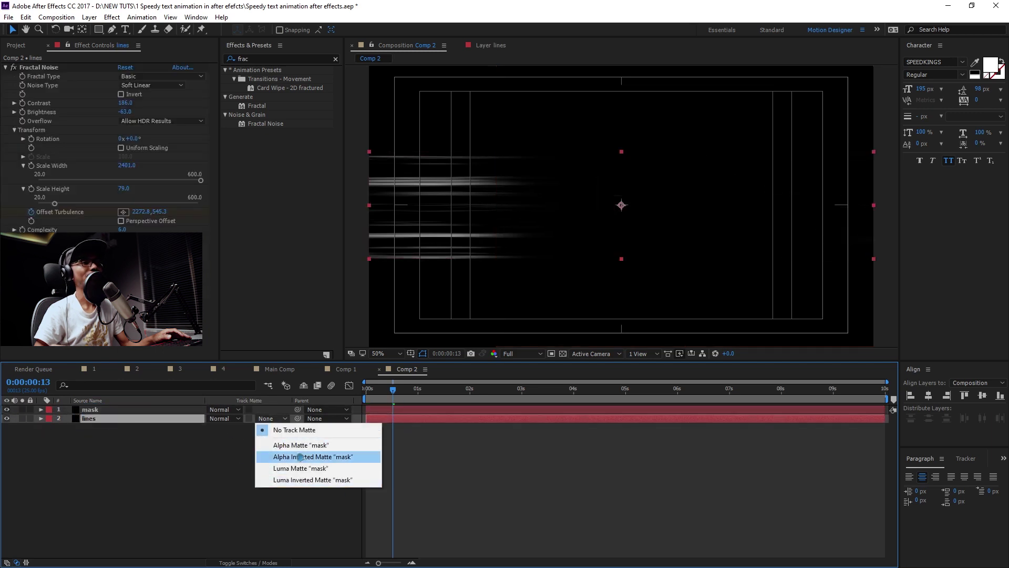
pyautogui.click(277, 449)
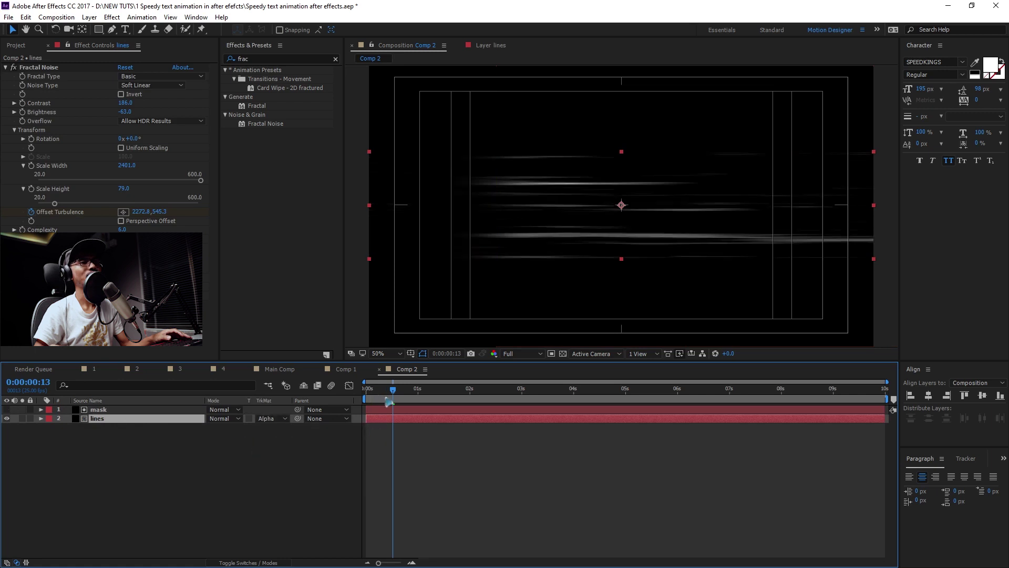
pyautogui.click(408, 471)
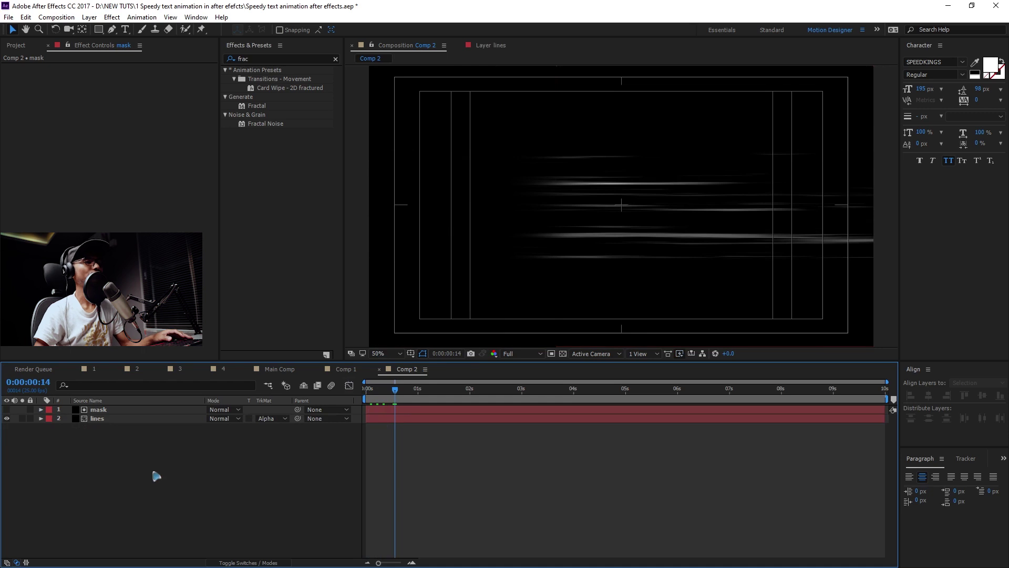
pyautogui.click(99, 418)
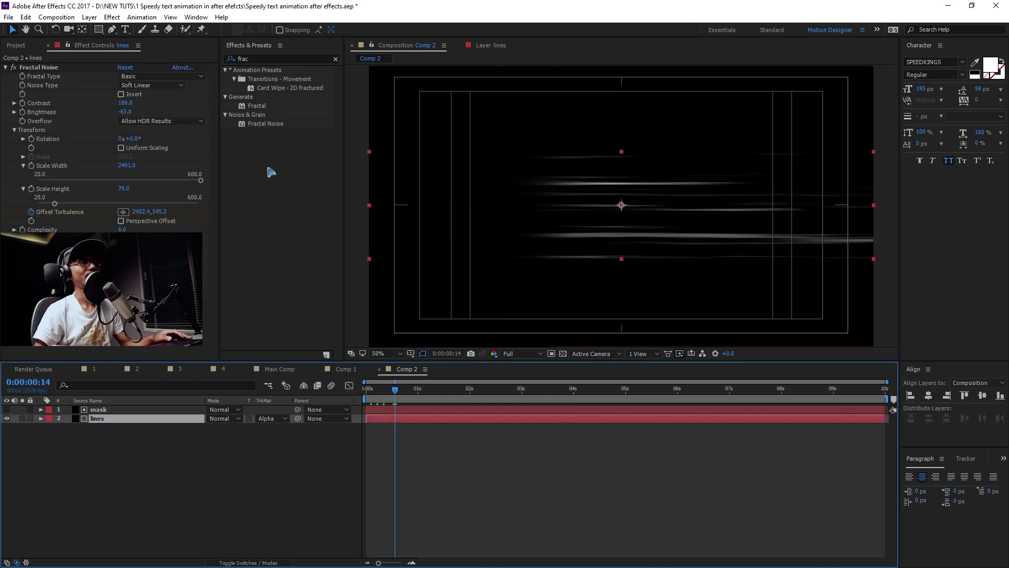
pyautogui.press(',')
pyautogui.press('.')
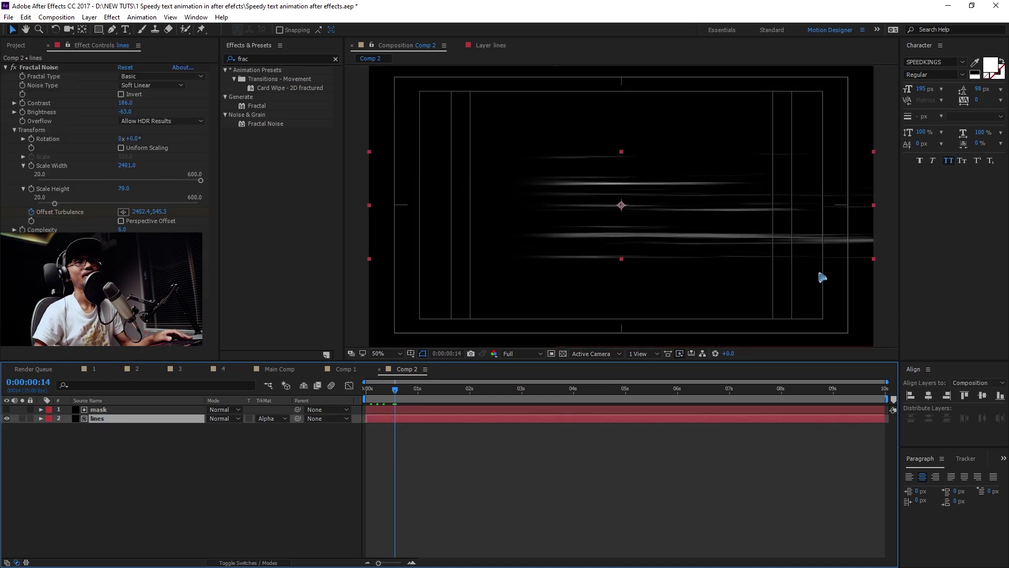
# - Create a text layer reading "fast" over the speed lines near the middle of the frame
pyautogui.click(127, 461)
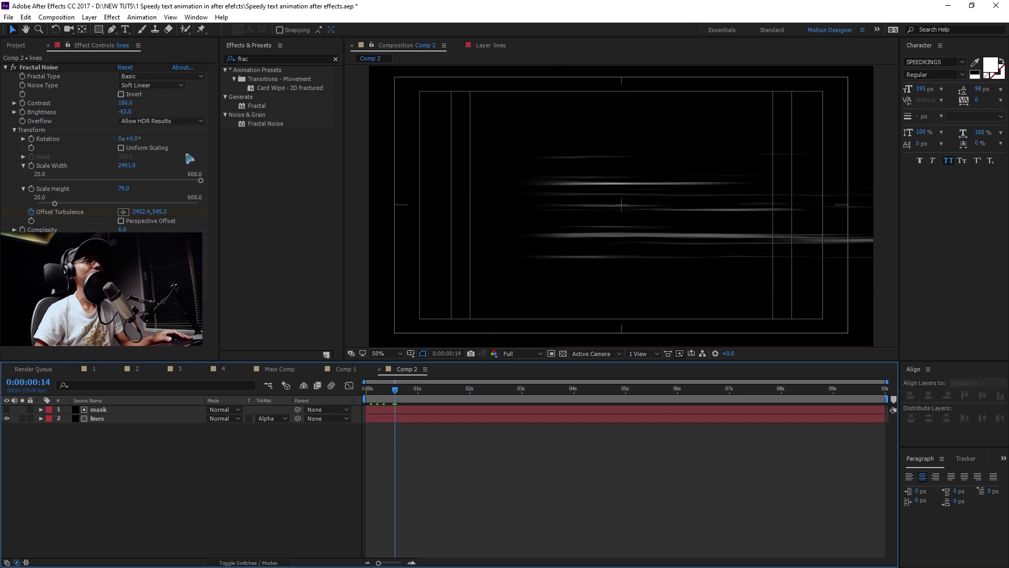
pyautogui.click(125, 30)
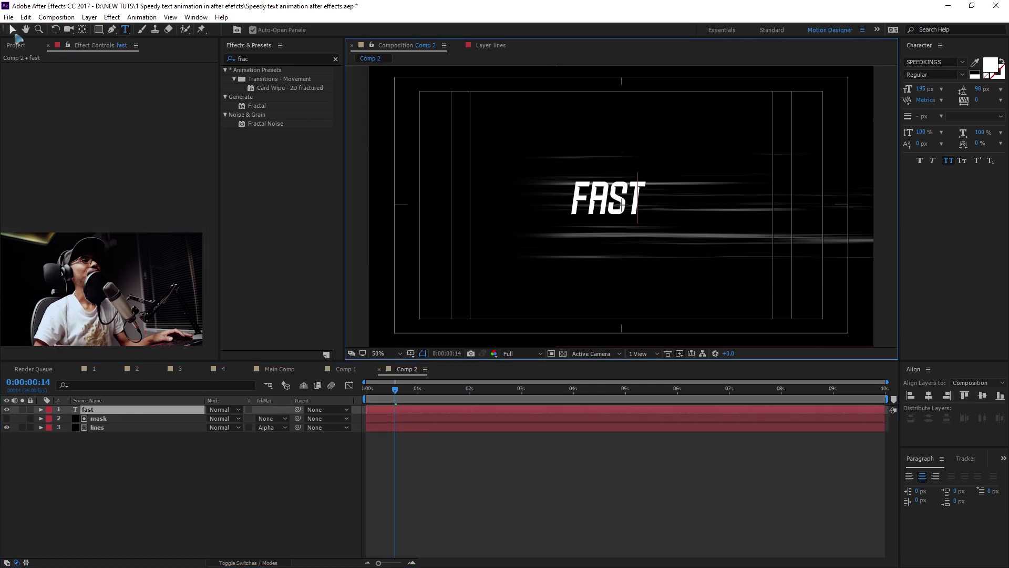
pyautogui.click(13, 30)
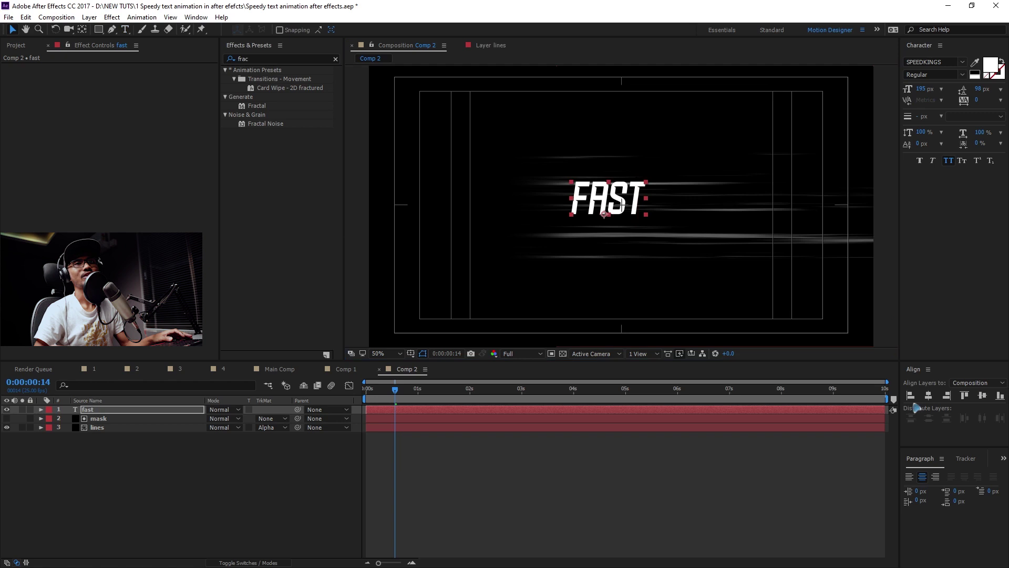
# - Center the fast text horizontally and vertically in the composition and center its anchor point on the lettering
pyautogui.click(929, 395)
pyautogui.click(983, 395)
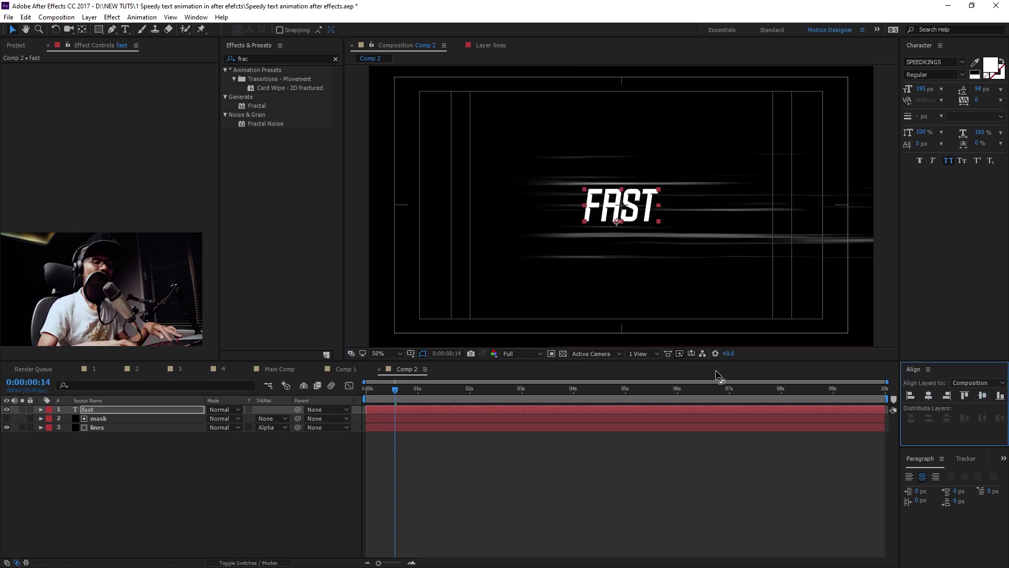
pyautogui.hotkey('ctrl', 'alt', 'Home')
pyautogui.scroll(1, 641, 251)
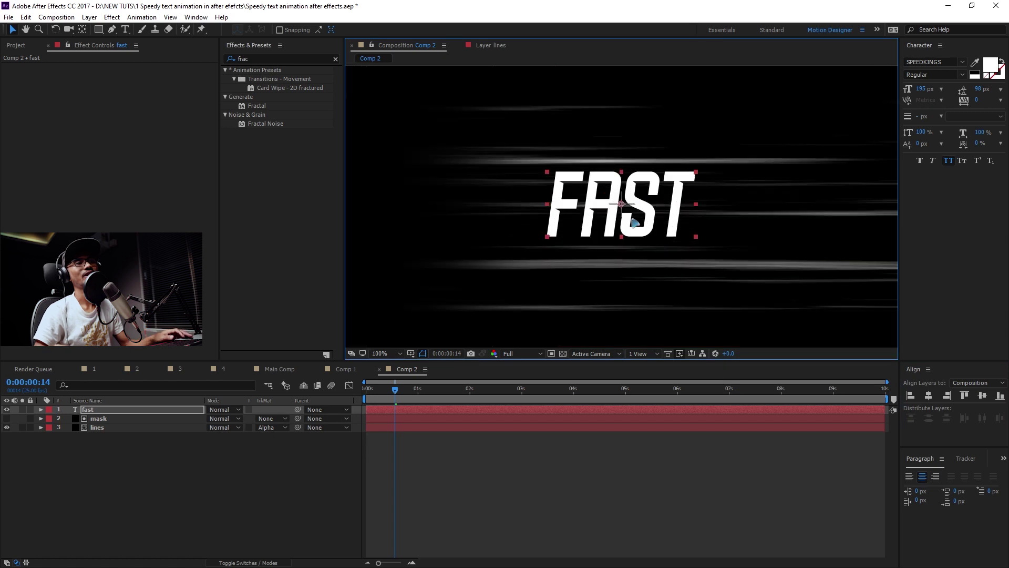
pyautogui.scroll(-1, 549, 245)
# - Find the Gradient Ramp effect by searching for "ramp" and apply it to the fast text layer
pyautogui.moveTo(270, 61); pyautogui.dragTo(27, 62)
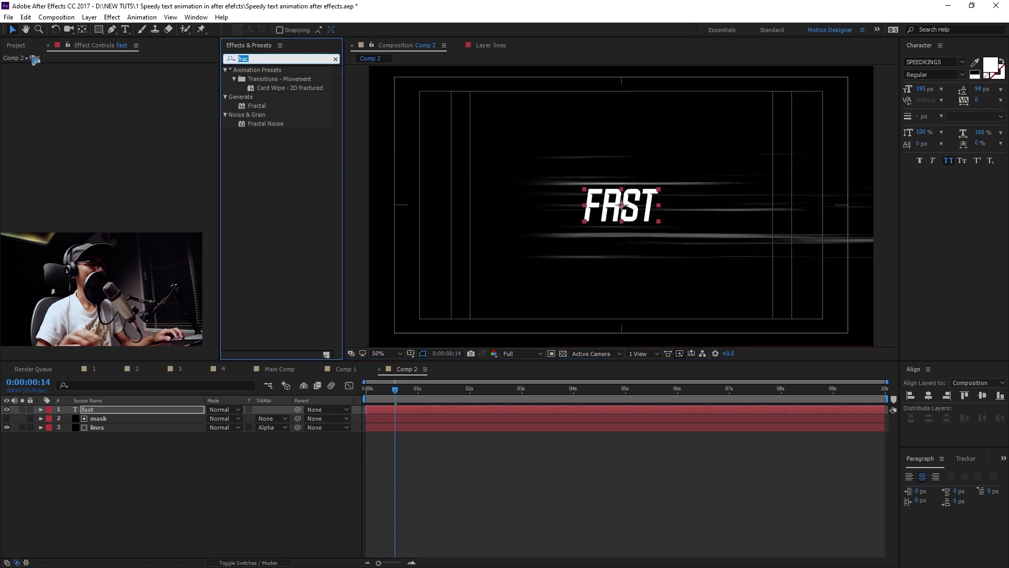
pyautogui.write('ramp')
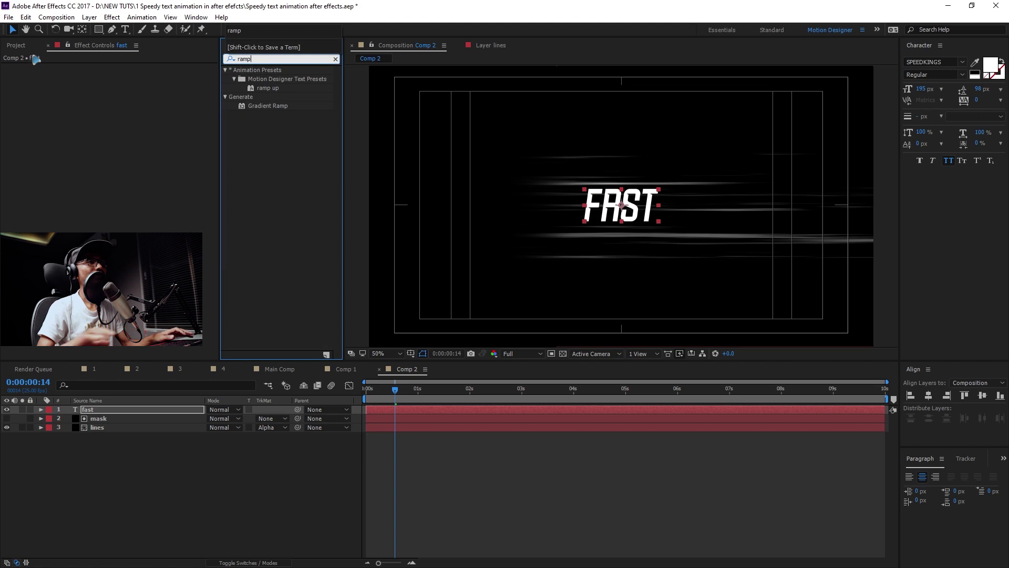
pyautogui.moveTo(250, 111)
pyautogui.mouseDown()
pyautogui.moveTo(293, 128)
pyautogui.moveTo(117, 428)
pyautogui.moveTo(126, 410)
pyautogui.mouseUp()
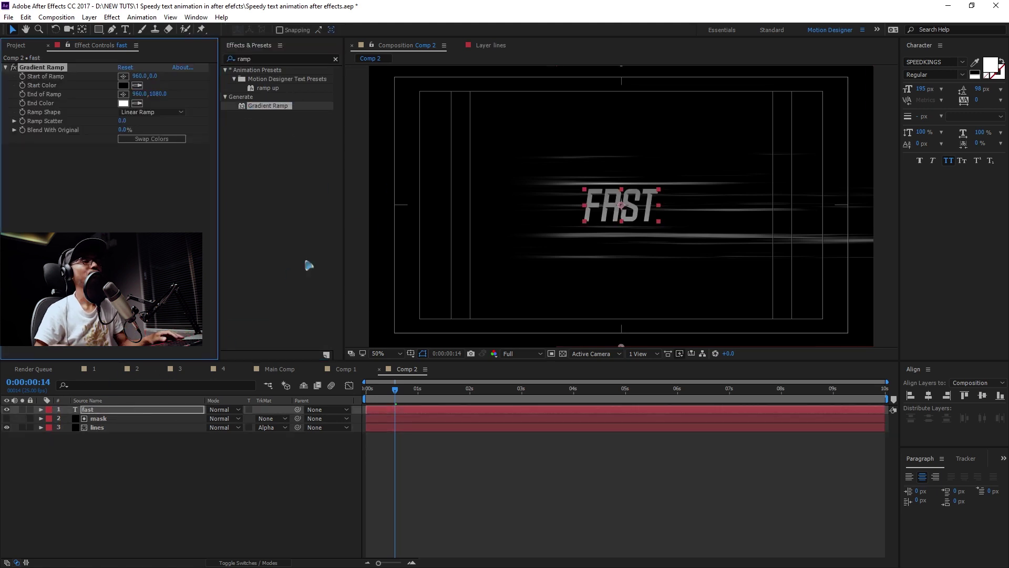
# - Set the Gradient Ramp's start color to bright red and its end color to dark red
pyautogui.click(124, 86)
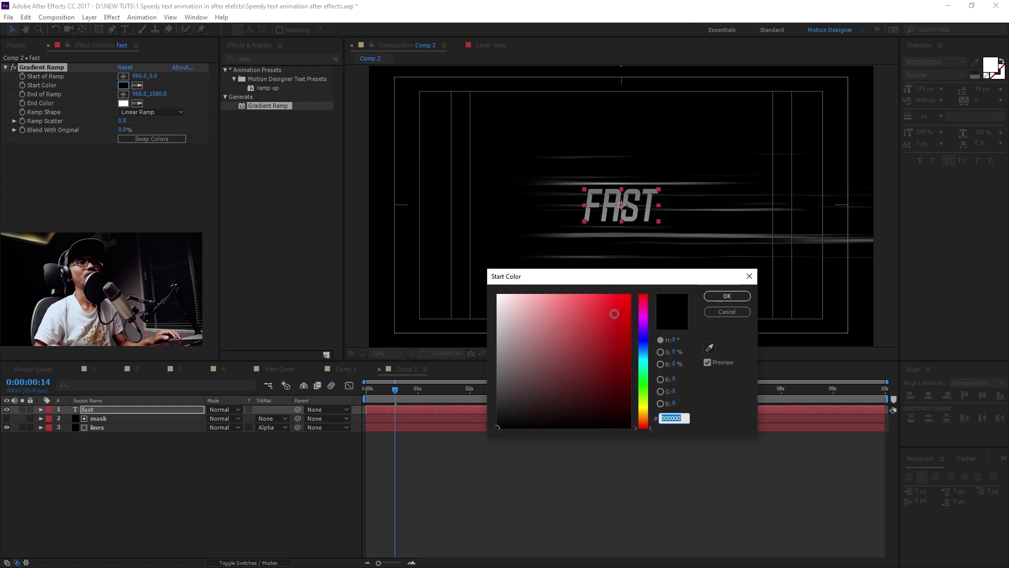
pyautogui.click(613, 313)
pyautogui.click(727, 296)
pyautogui.click(123, 103)
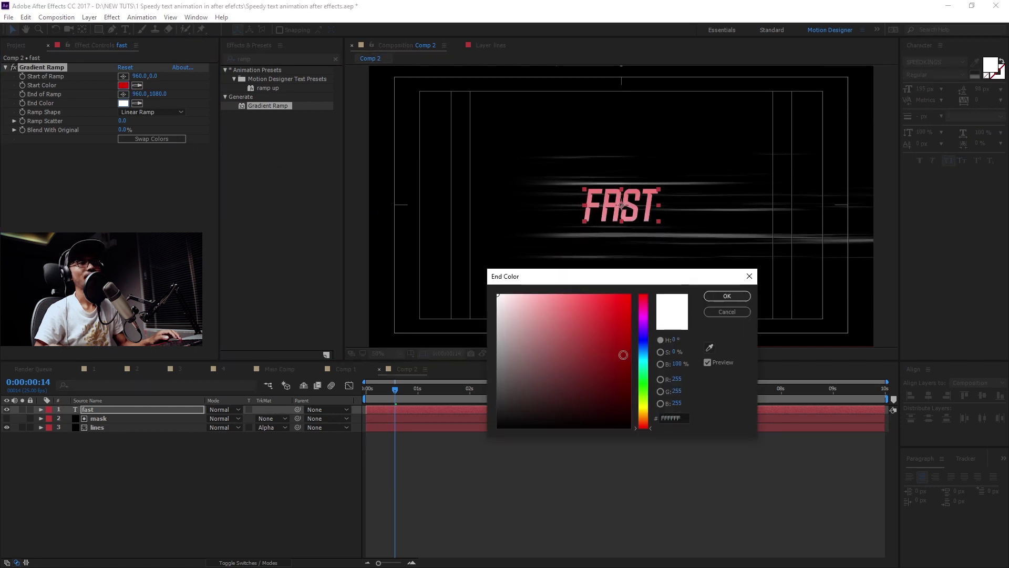
pyautogui.click(623, 355)
pyautogui.click(727, 296)
# - Move the ramp's end point just below the lettering to about 960, 656 and its start point just above to about 960, 451.5
pyautogui.press(',')
pyautogui.press(',')
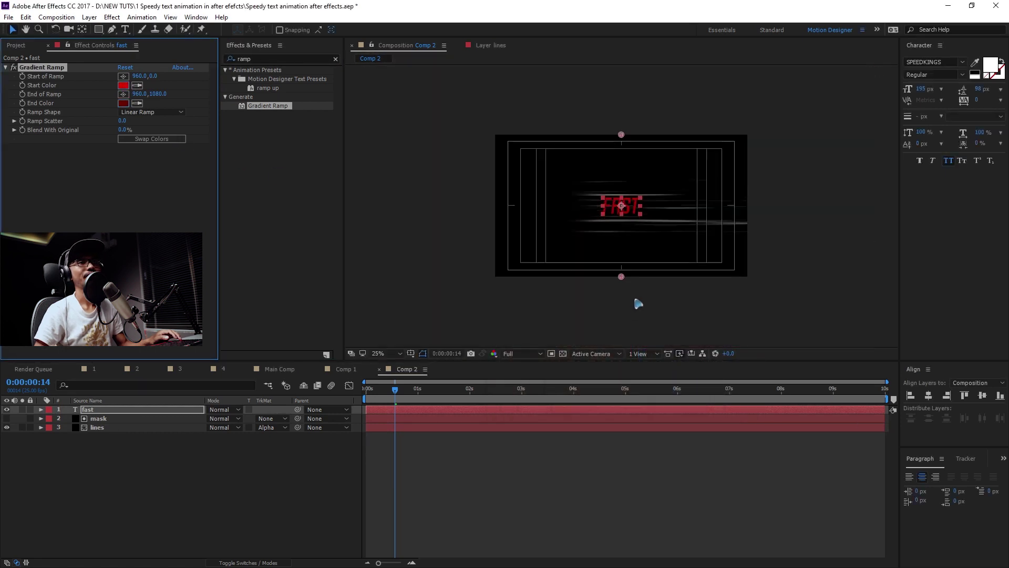
pyautogui.moveTo(621, 276); pyautogui.dragTo(621, 221)
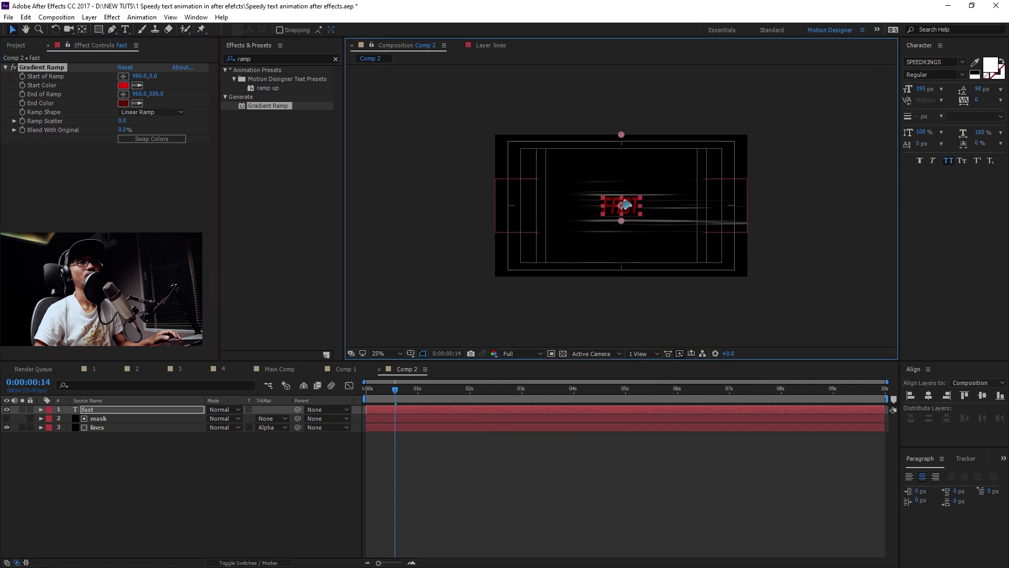
pyautogui.moveTo(621, 134); pyautogui.dragTo(622, 191)
pyautogui.scroll(4, 639, 216)
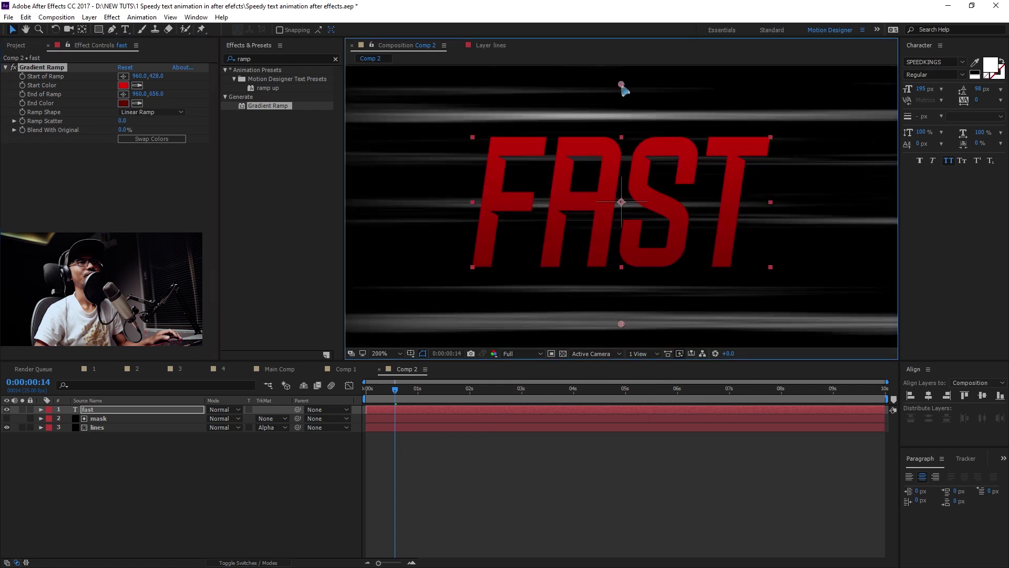
# - Find the Bevel Alpha effect by searching for "alpha" and apply it to the fast text layer
pyautogui.click(290, 57)
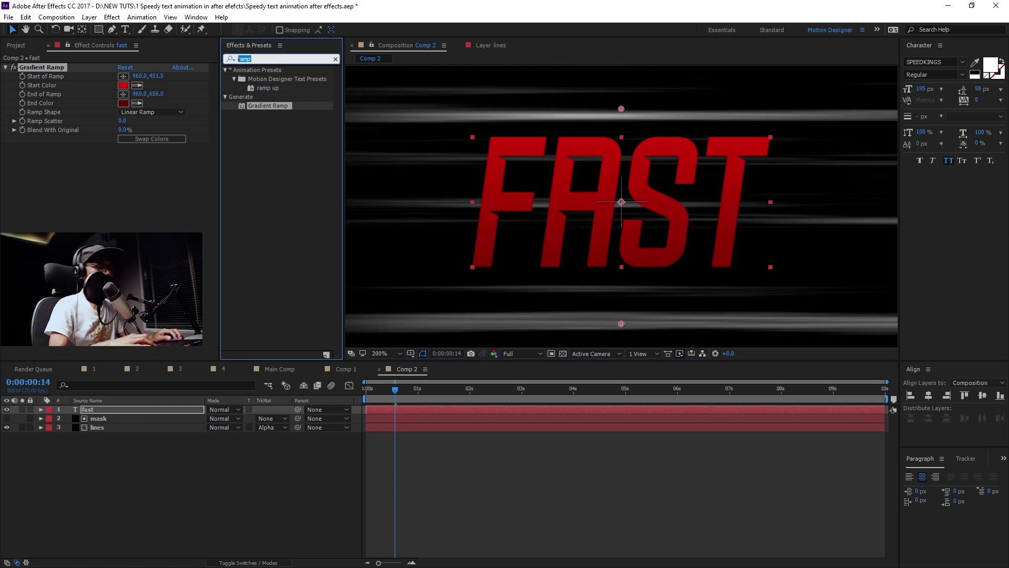
pyautogui.write('a')
pyautogui.click(235, 129)
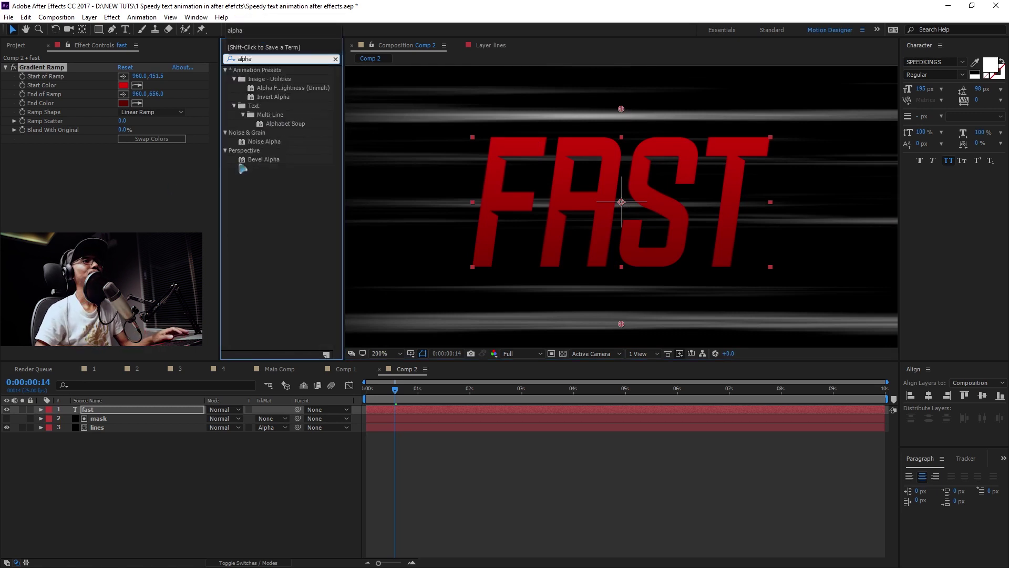
pyautogui.moveTo(262, 160); pyautogui.dragTo(134, 412)
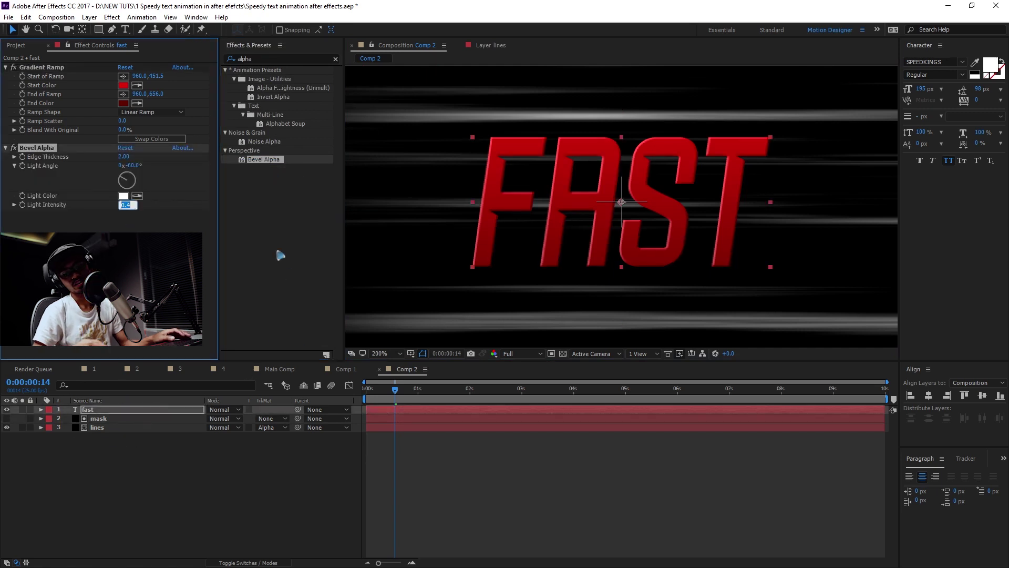
# - Set Bevel Alpha's Light Intensity to 1.00 and Edge Thickness to 1.00, and deselect the text layer
pyautogui.write('1')
pyautogui.press('Return')
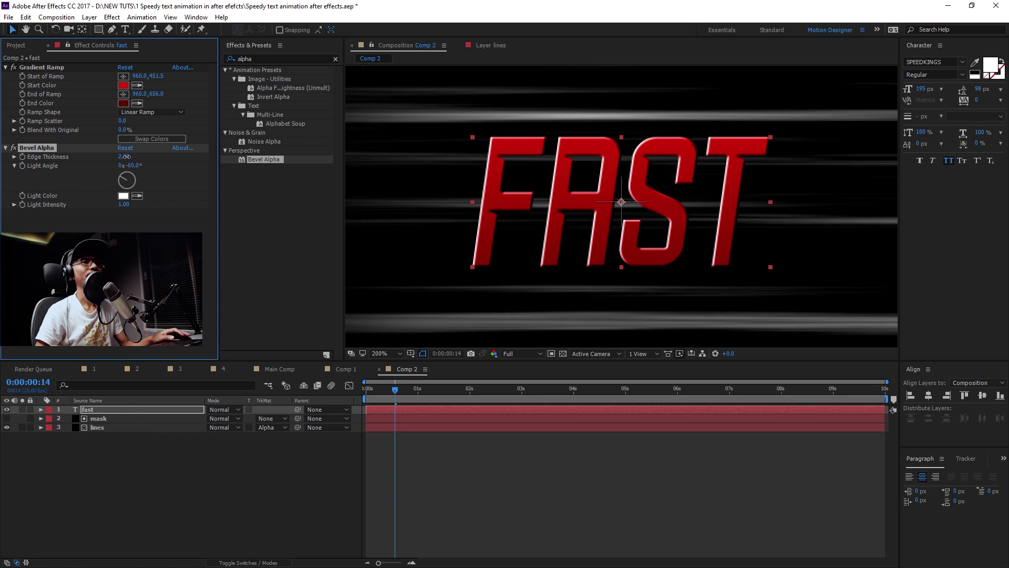
pyautogui.write('1')
pyautogui.press('Return')
pyautogui.press(',')
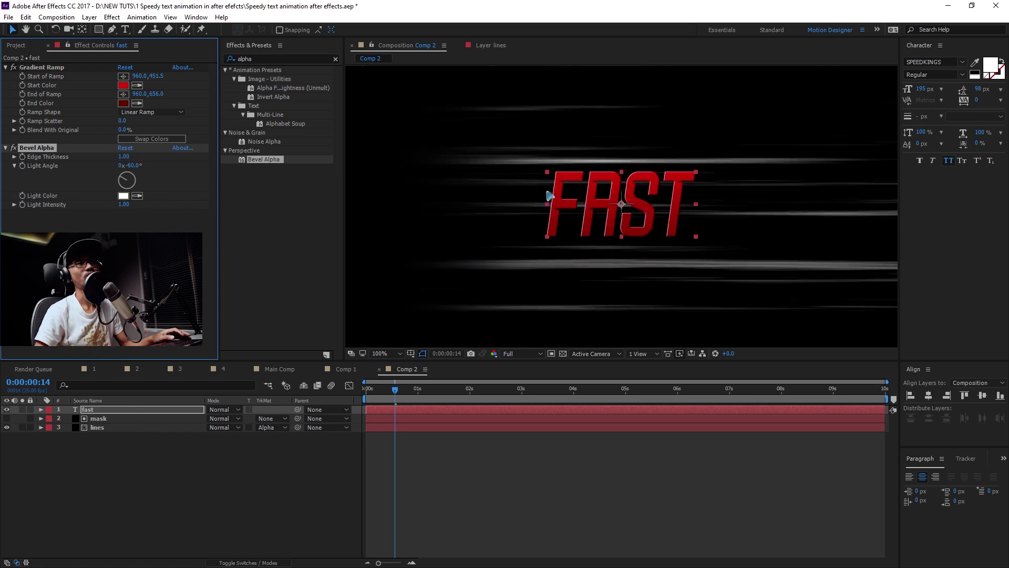
pyautogui.click(487, 476)
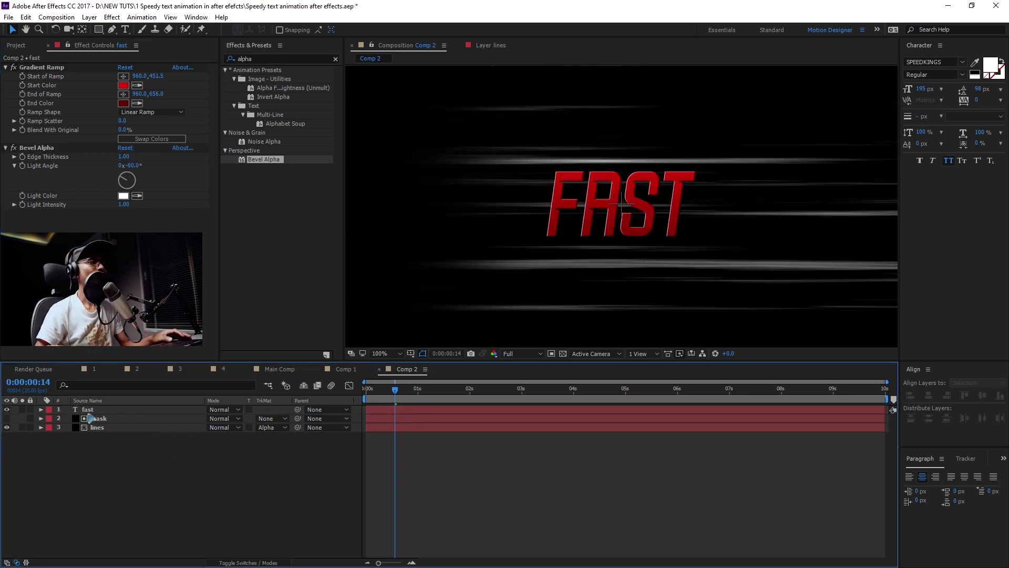
# - Expand the fast text layer and add a Position text animator to it
pyautogui.click(87, 410)
pyautogui.click(41, 409)
pyautogui.click(286, 418)
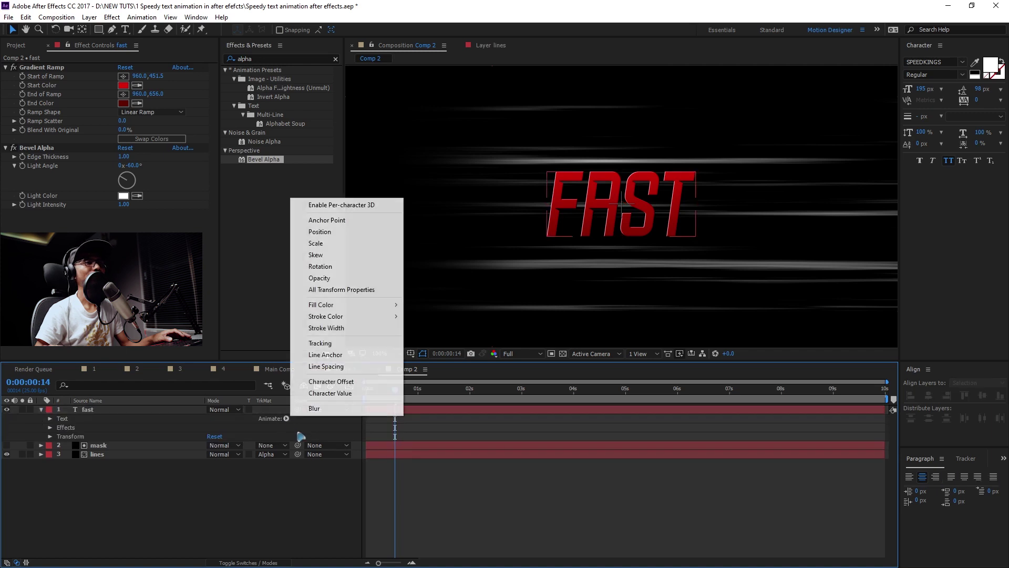
pyautogui.click(316, 231)
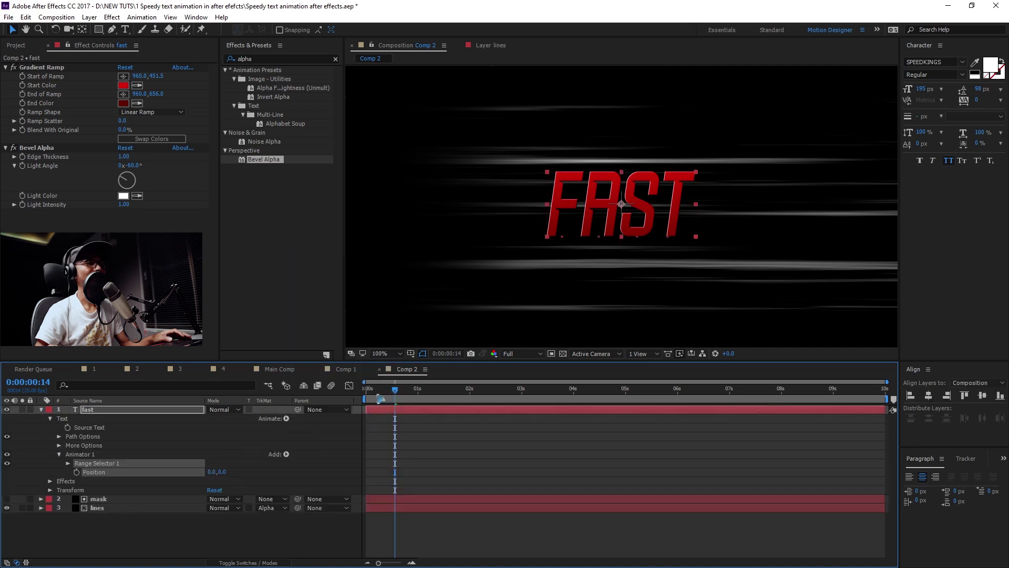
# - At 0:00:00:00, set the animator's Position to about -1423, 0 so the text sits off-frame to the left
pyautogui.press('Home')
pyautogui.scroll(-4, 475, 268)
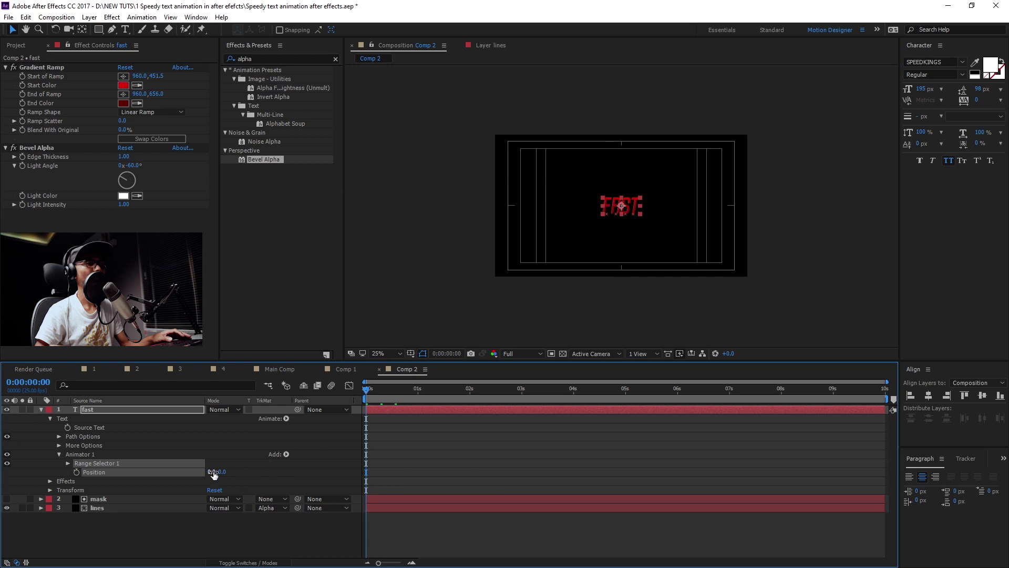
pyautogui.moveTo(213, 473); pyautogui.dragTo(63, 473)
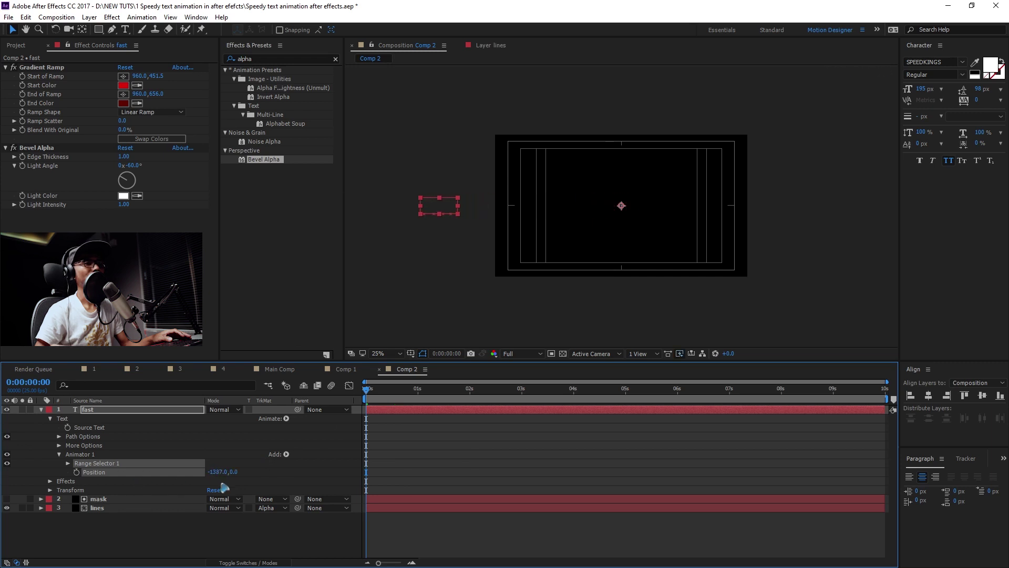
pyautogui.moveTo(214, 473); pyautogui.dragTo(193, 472)
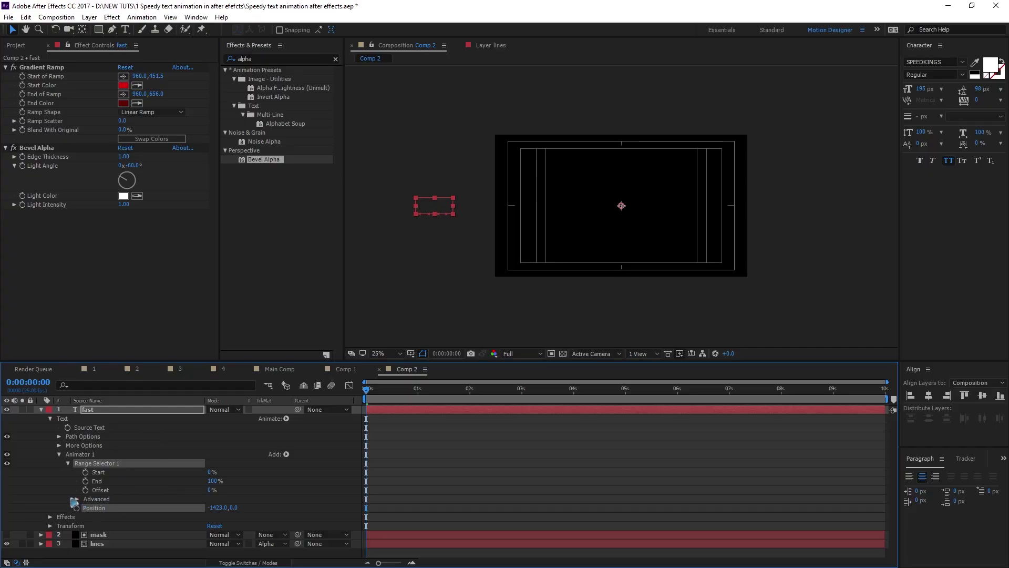
# - Set the Shape in Range Selector 1's Advanced options to Ramp Down
pyautogui.click(77, 499)
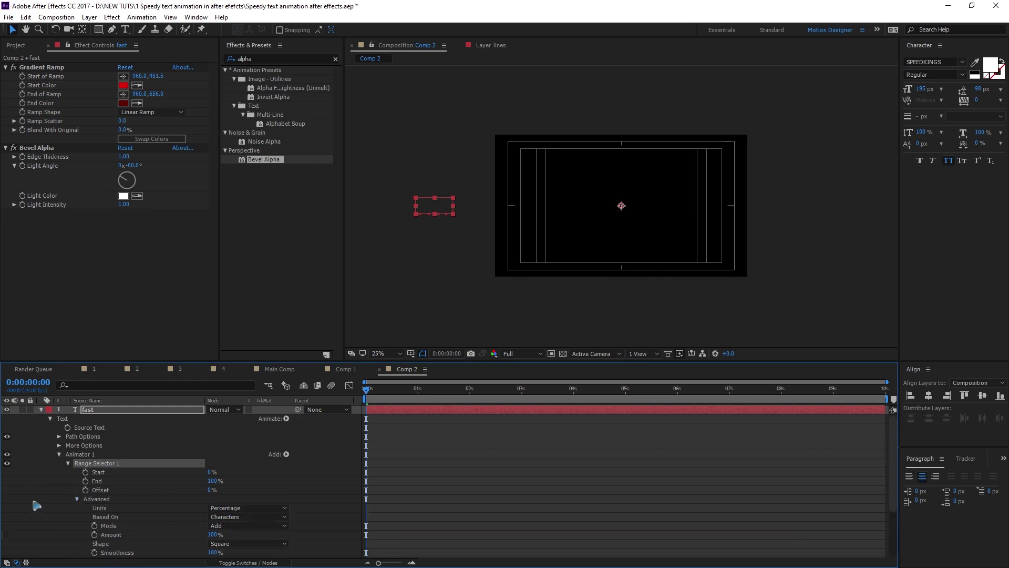
pyautogui.scroll(-1, 54, 501)
pyautogui.scroll(-1, 60, 503)
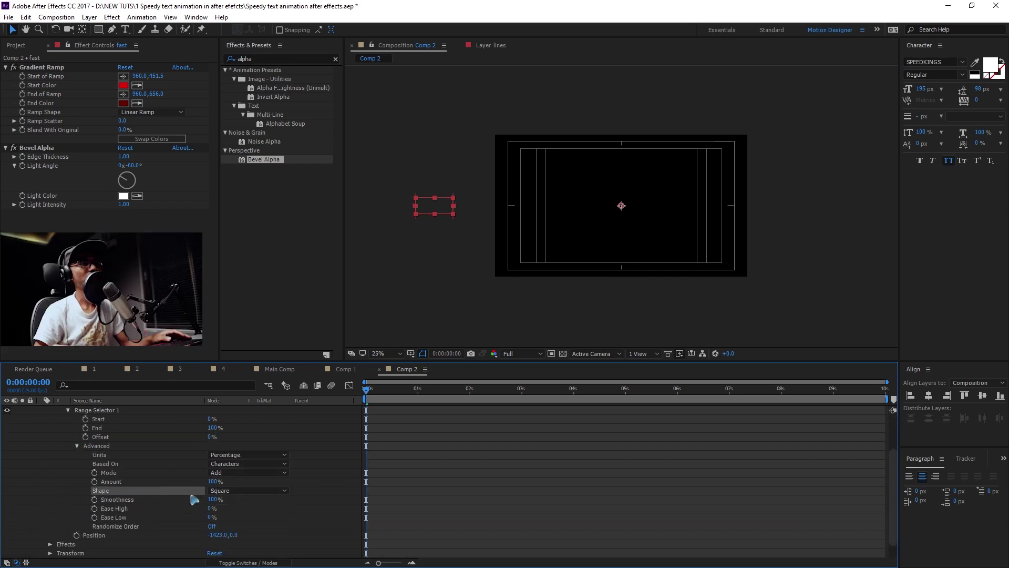
pyautogui.click(252, 491)
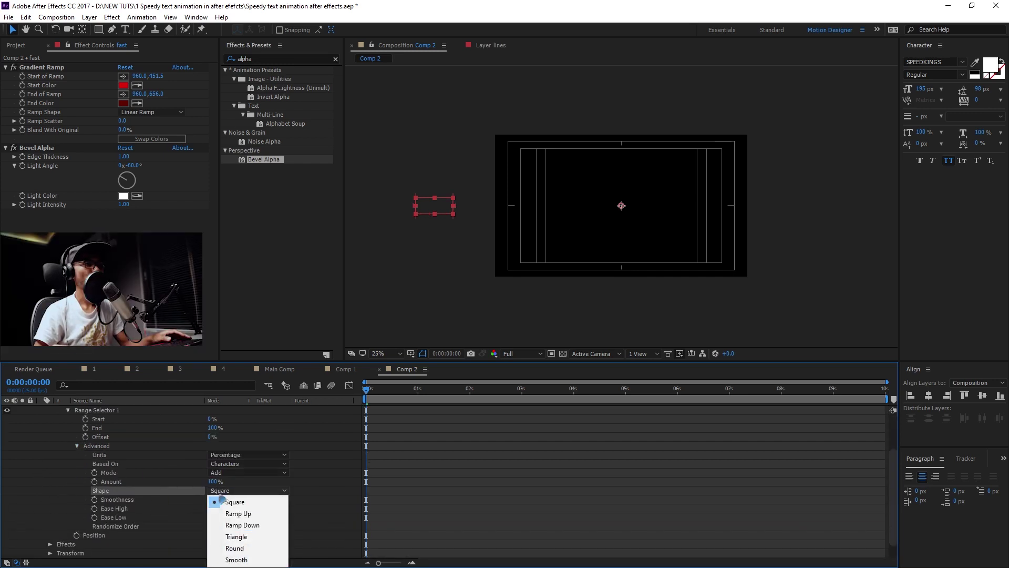
pyautogui.click(274, 524)
pyautogui.scroll(1, 198, 485)
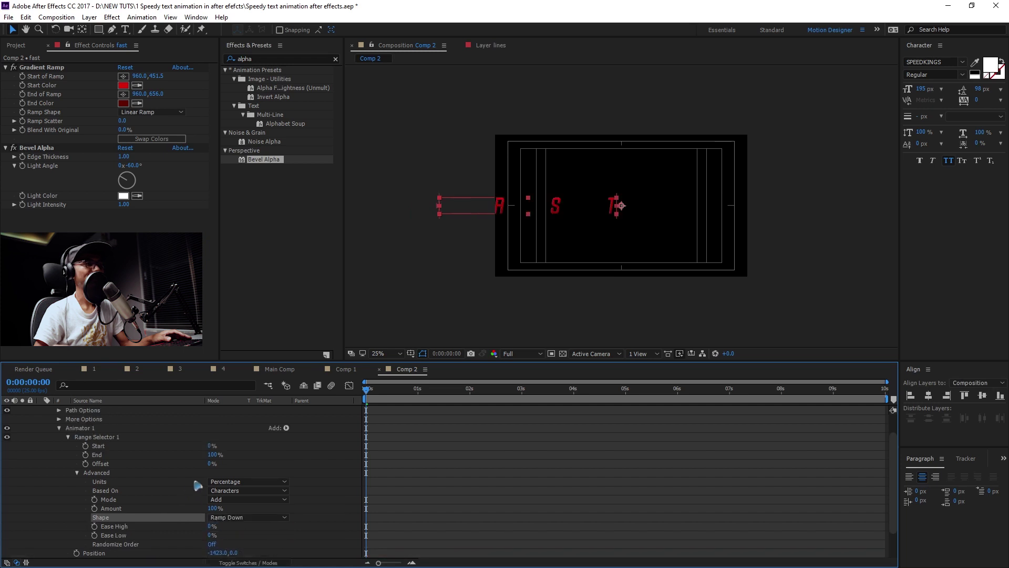
# - Keyframe the range selector's Offset at 100% at 0:00:00:00 and -100% at 0:00:00:20, and preview the animation
pyautogui.moveTo(209, 464); pyautogui.dragTo(502, 475)
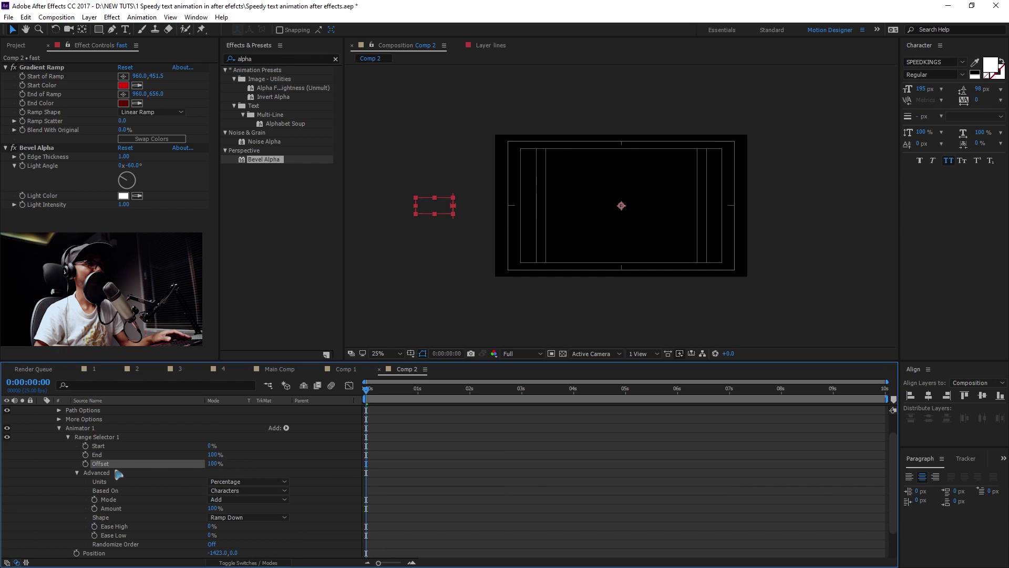
pyautogui.click(85, 463)
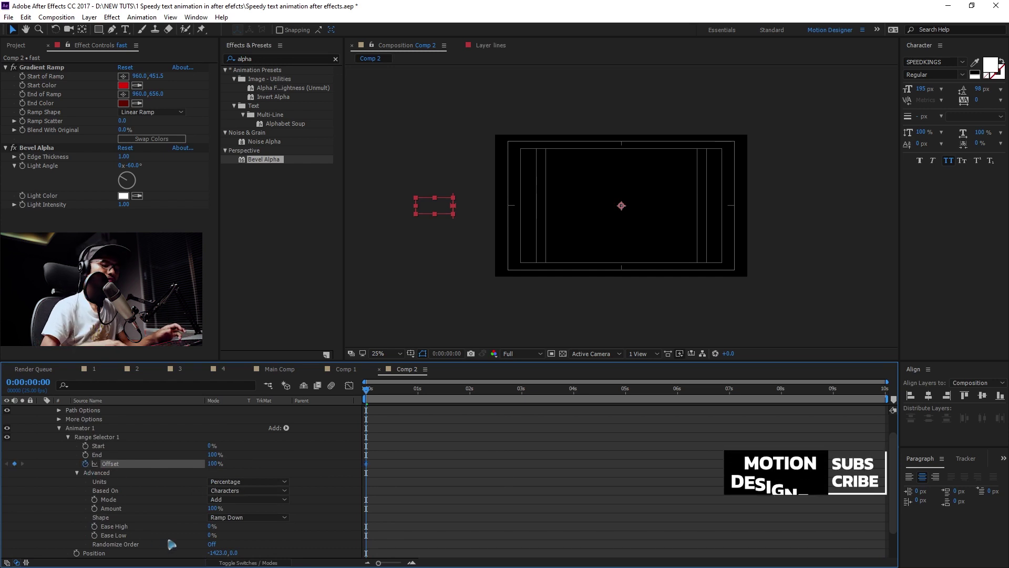
pyautogui.hotkey('shift', 'pagedown')
pyautogui.hotkey('shift', 'pagedown')
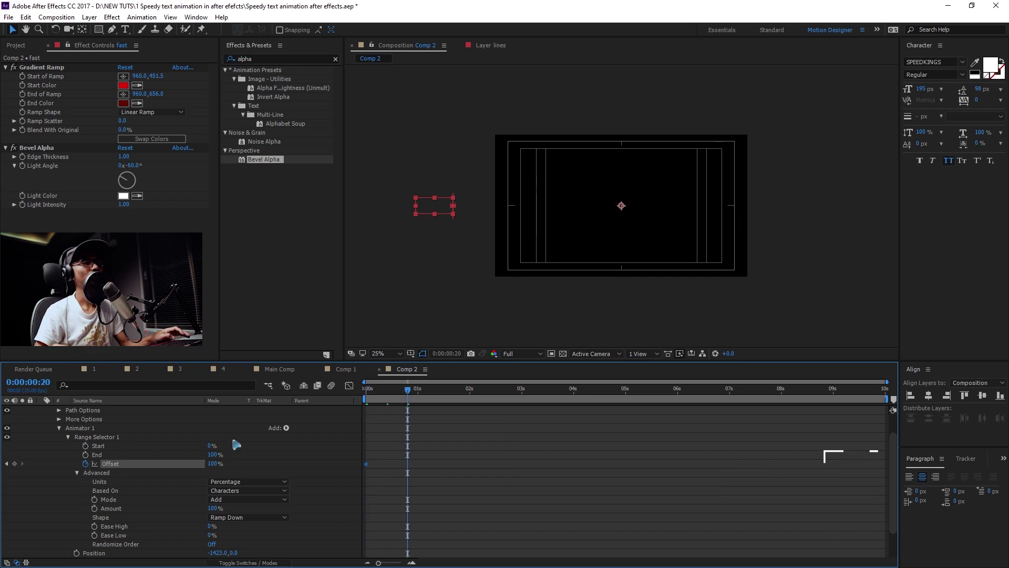
pyautogui.moveTo(330, 469); pyautogui.dragTo(148, 479)
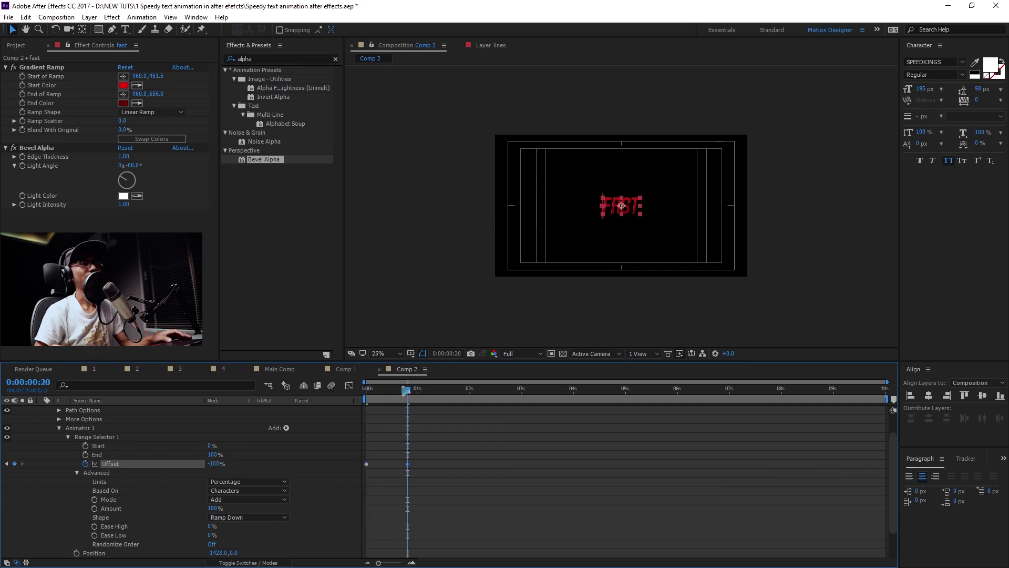
pyautogui.moveTo(407, 391); pyautogui.dragTo(333, 499)
pyautogui.press('space')
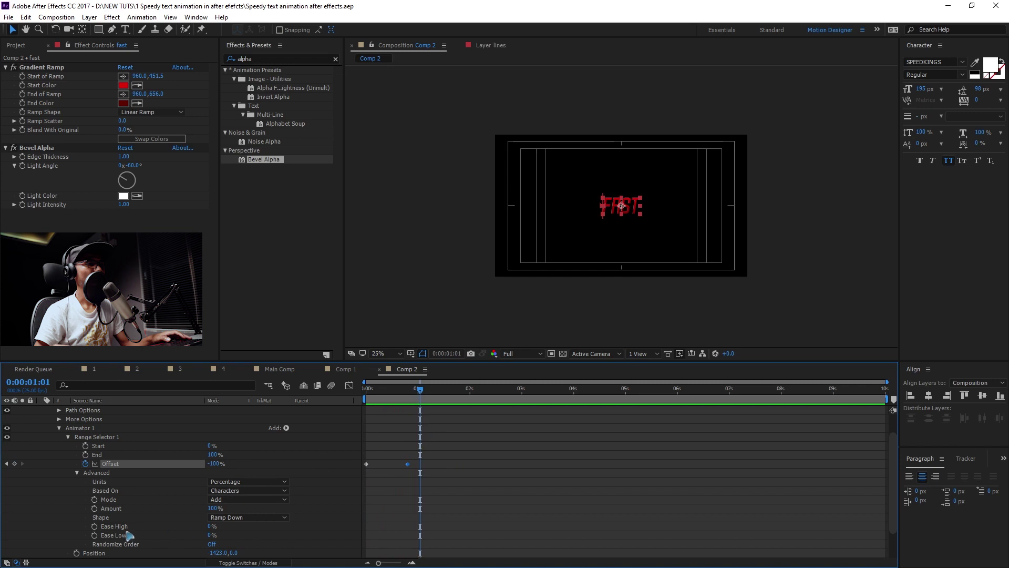
# - Set the range selector's Ease High to 40% and Ease Low to 60%
pyautogui.click(127, 529)
pyautogui.click(212, 526)
pyautogui.write('40')
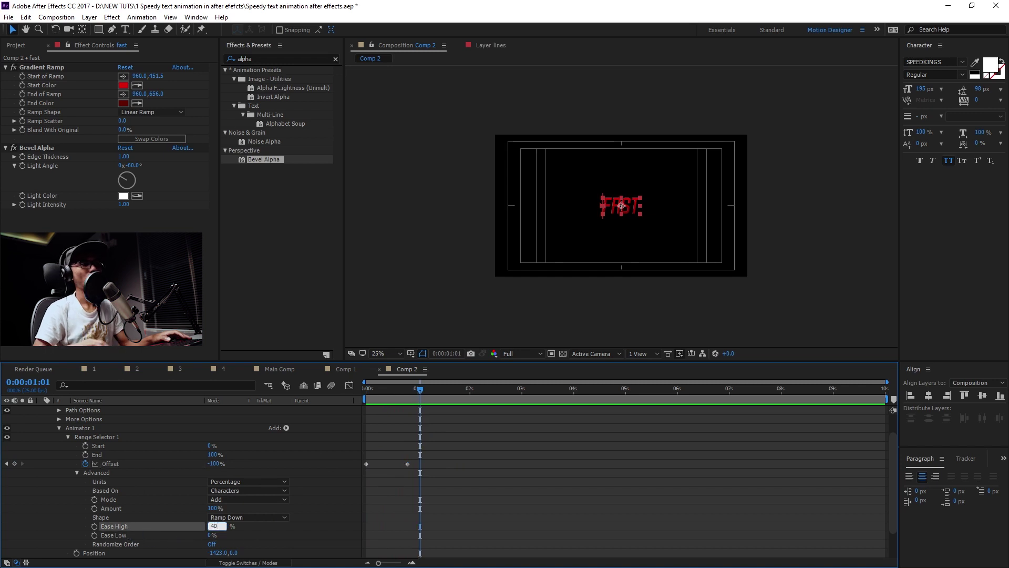
pyautogui.press('Return')
pyautogui.click(210, 535)
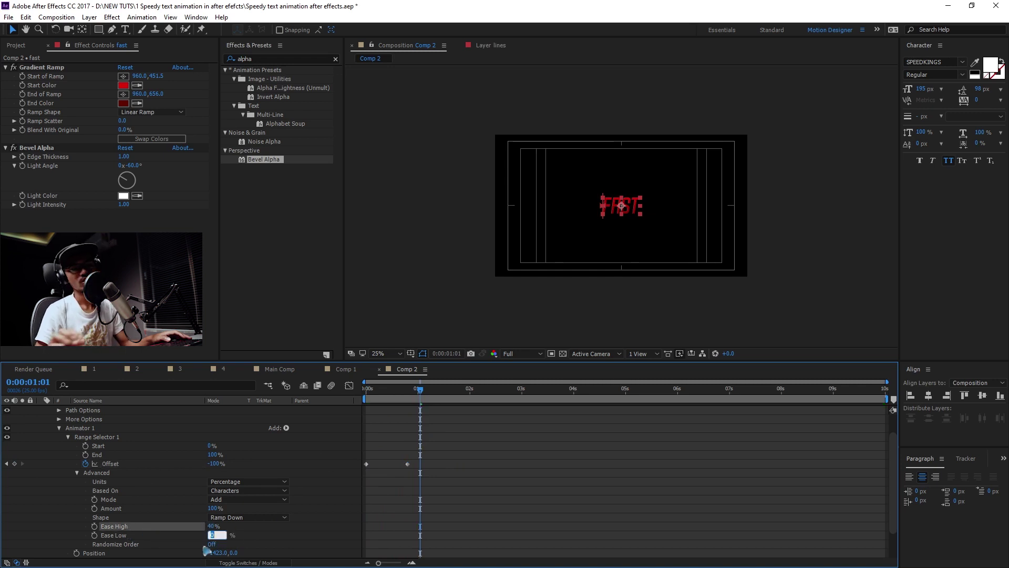
pyautogui.write('60')
pyautogui.press('Return')
# - Collapse the fast layer's properties, show the layer switches, and enable motion blur for the text
pyautogui.click(59, 427)
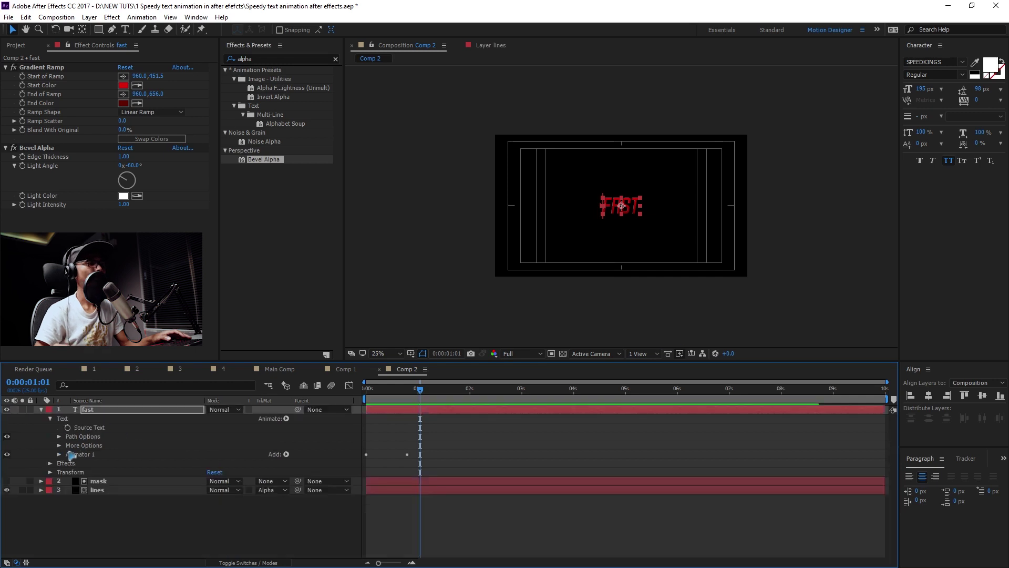
pyautogui.click(41, 409)
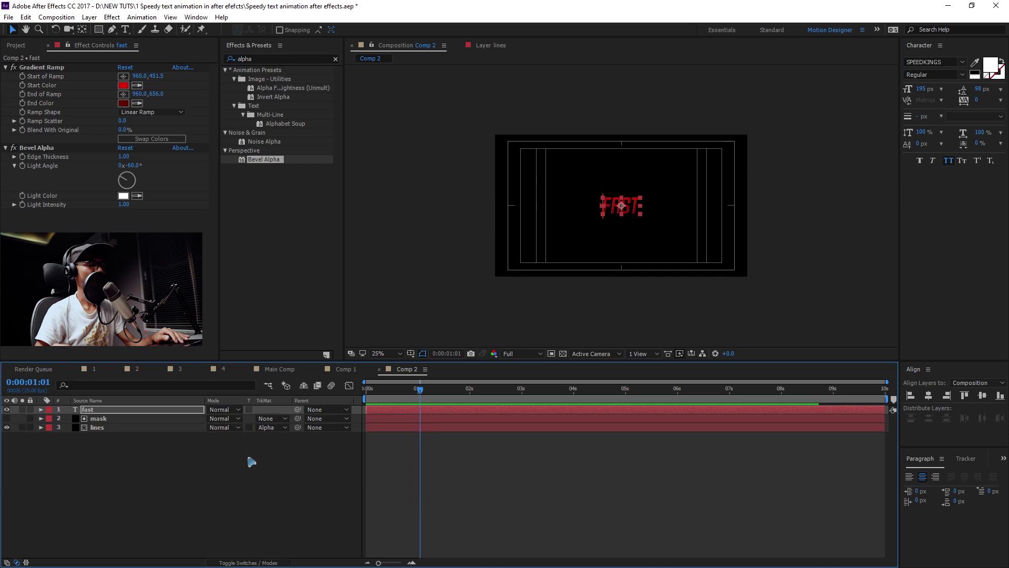
pyautogui.press('F4')
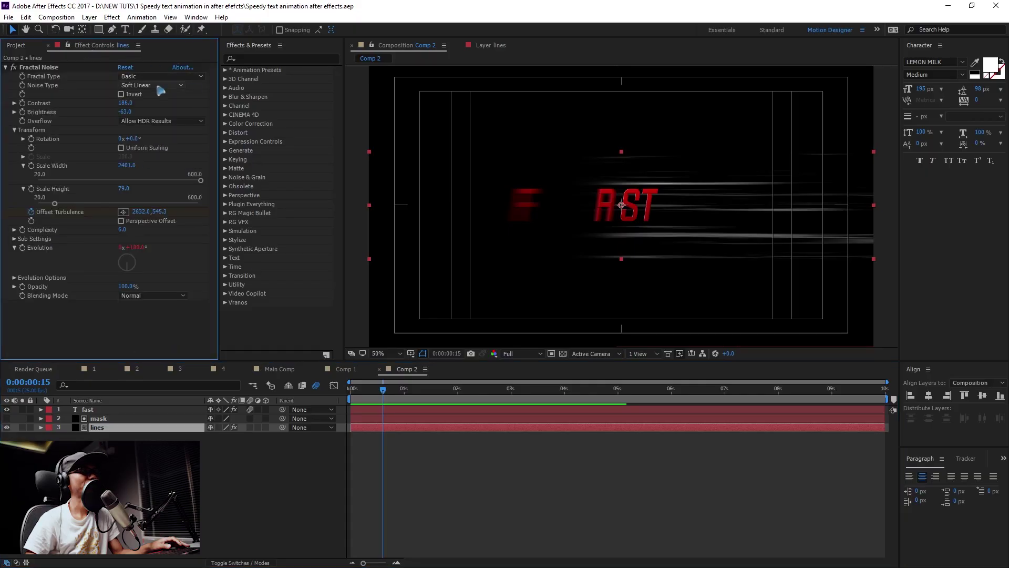
# - Apply the Turbulent Displace effect to the lines layer
pyautogui.click(257, 60)
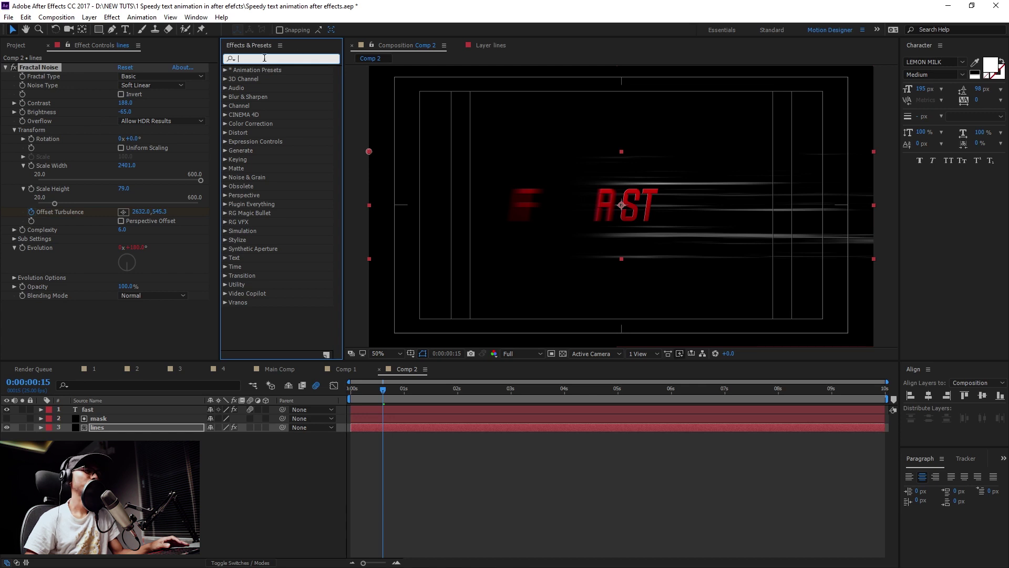
pyautogui.write('turb')
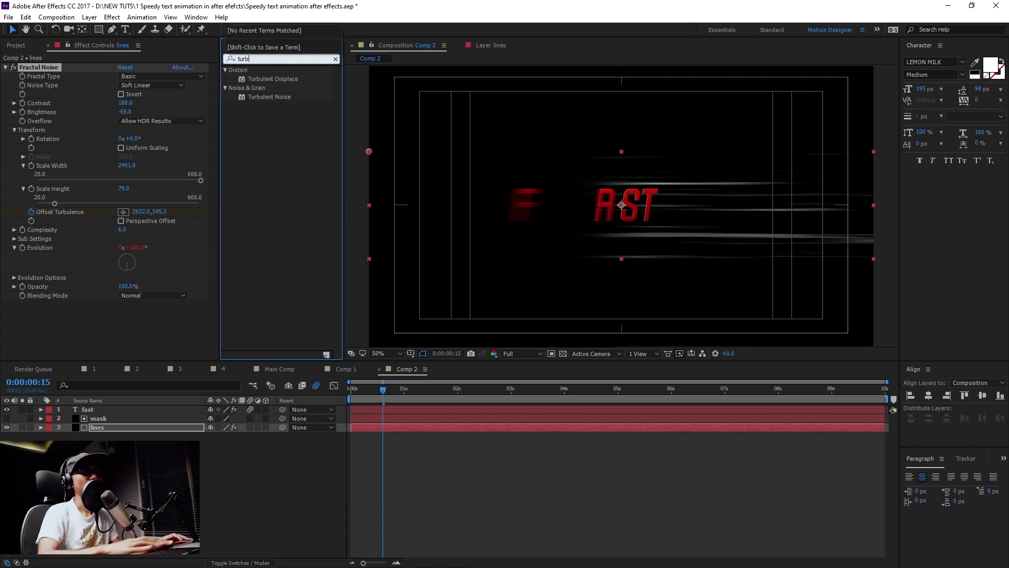
pyautogui.moveTo(292, 80)
pyautogui.mouseDown()
pyautogui.moveTo(176, 431)
pyautogui.moveTo(165, 434)
pyautogui.mouseUp()
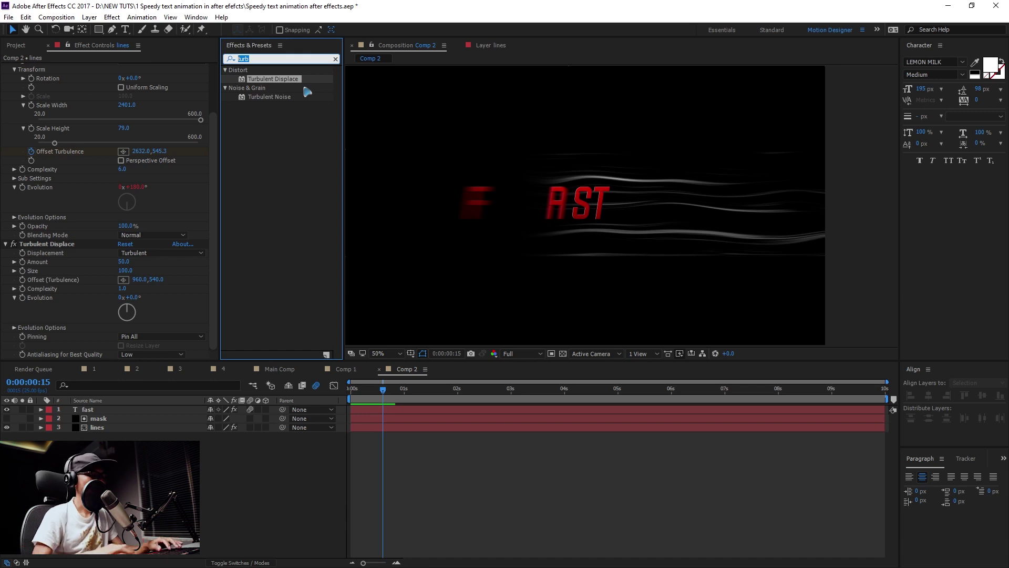
# - Apply Hue/Saturation to the lines layer, enable Colorize with Colorize Saturation at 100, and collapse the effect
pyautogui.write('hue')
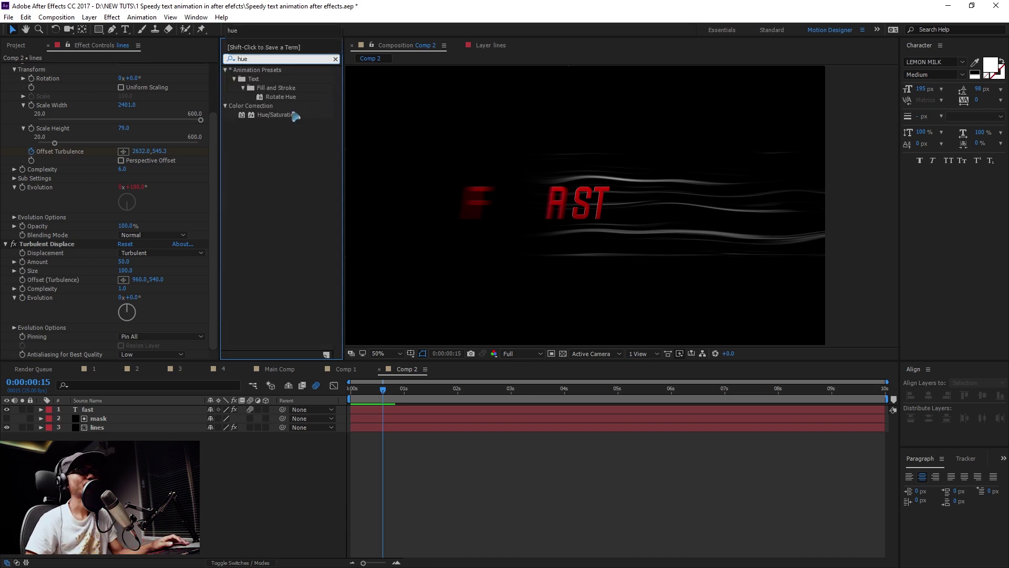
pyautogui.moveTo(296, 116); pyautogui.dragTo(158, 428)
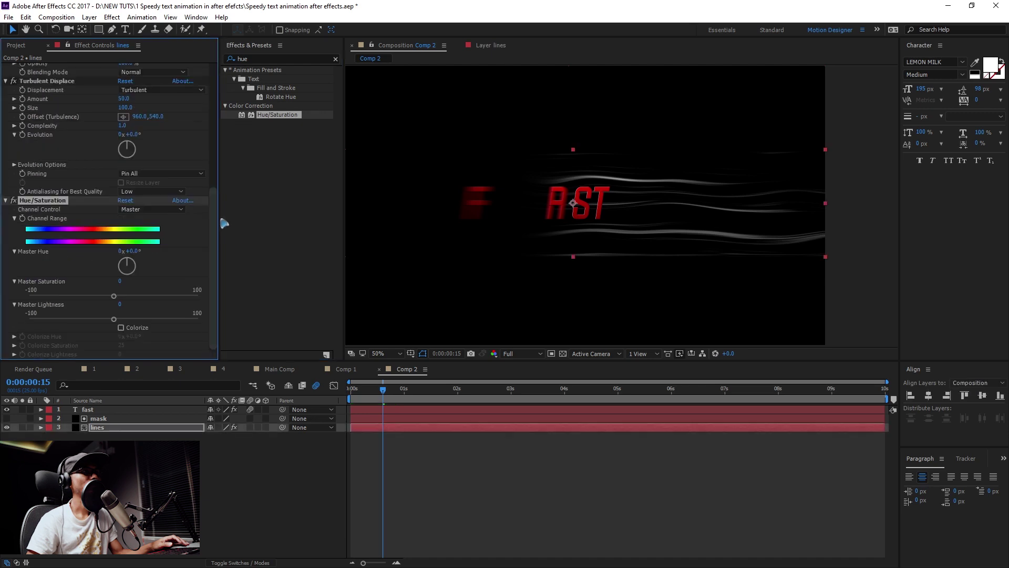
pyautogui.click(138, 327)
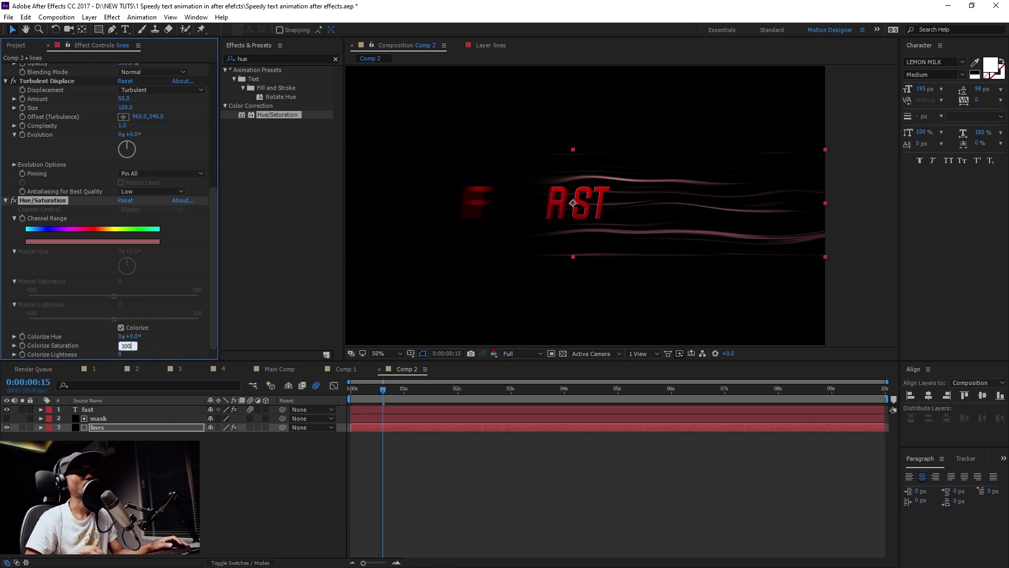
pyautogui.press('Return')
pyautogui.click(7, 200)
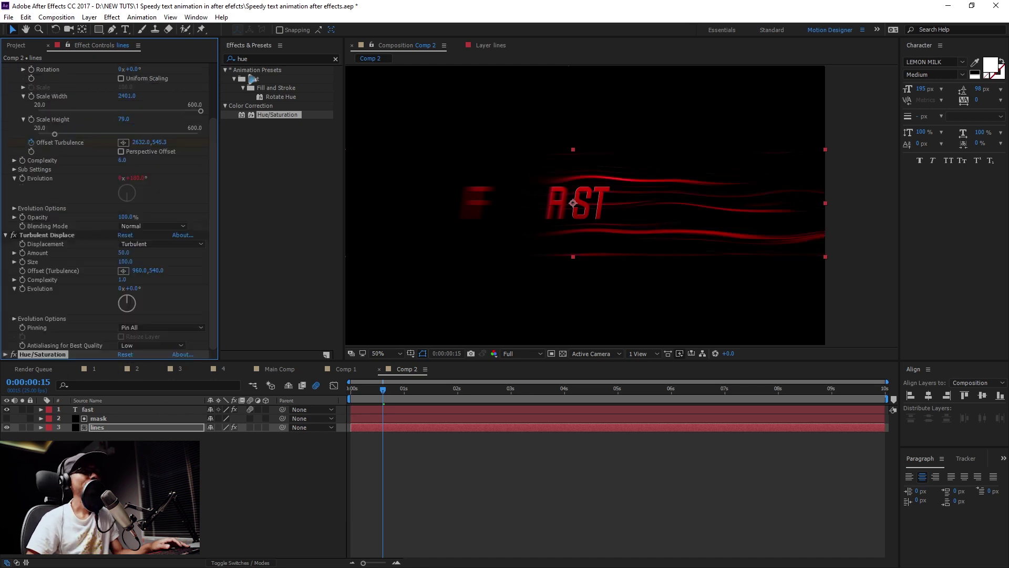
# - Add Glow to the lines layer (Threshold 34.9%, Radius 21, Intensity 1.3) and a duplicate Glow with Threshold 45.5%, Radius 92 and Intensity 2.8
pyautogui.click(279, 59)
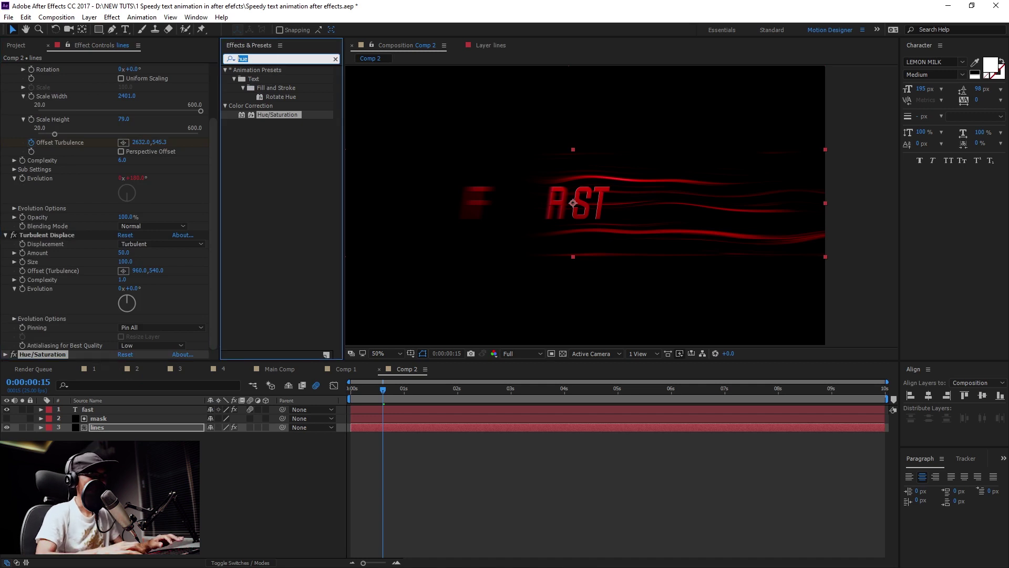
pyautogui.write('glow')
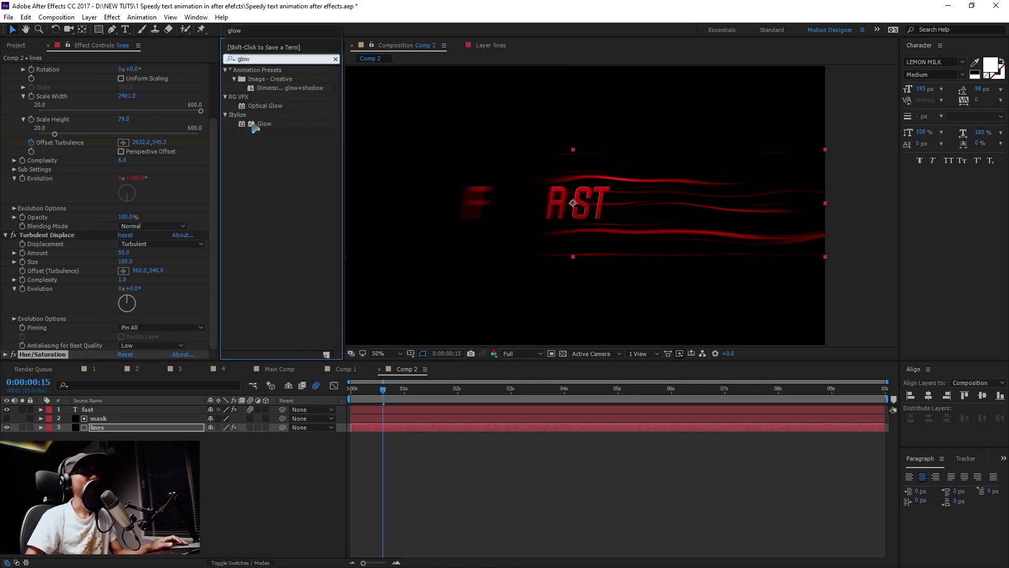
pyautogui.moveTo(254, 128); pyautogui.dragTo(135, 428)
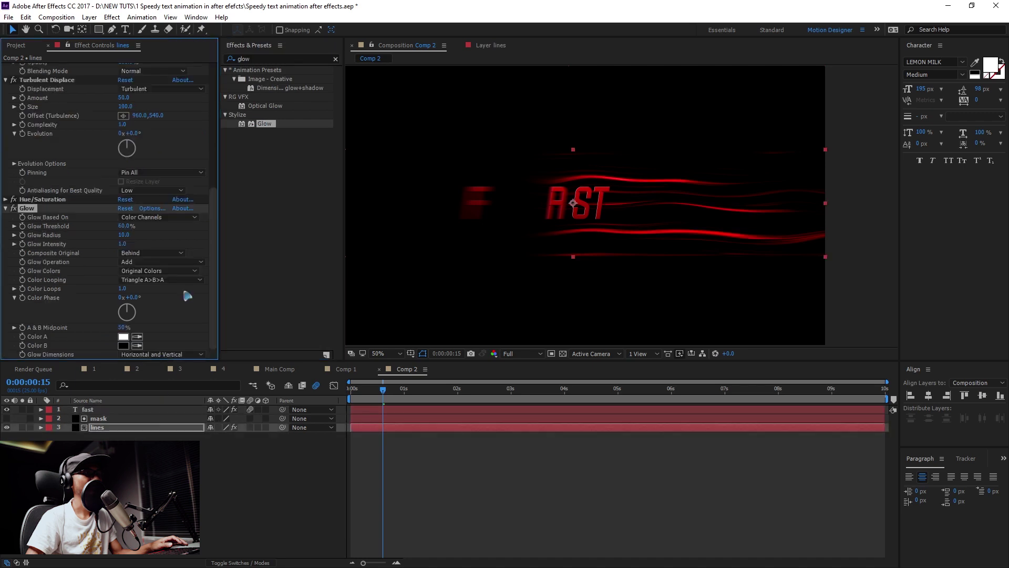
pyautogui.moveTo(121, 227); pyautogui.dragTo(92, 232)
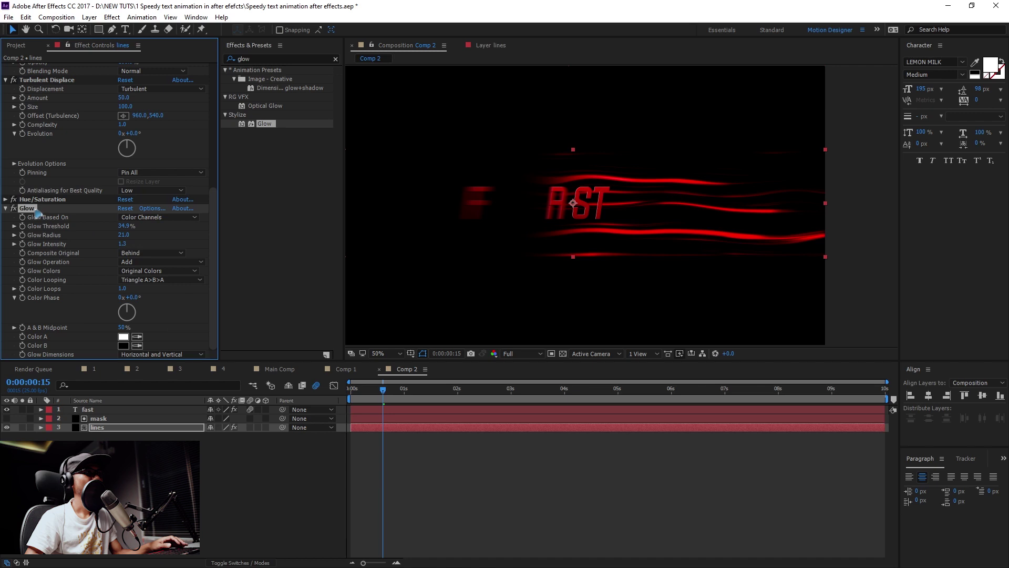
pyautogui.hotkey('ctrl', 'd')
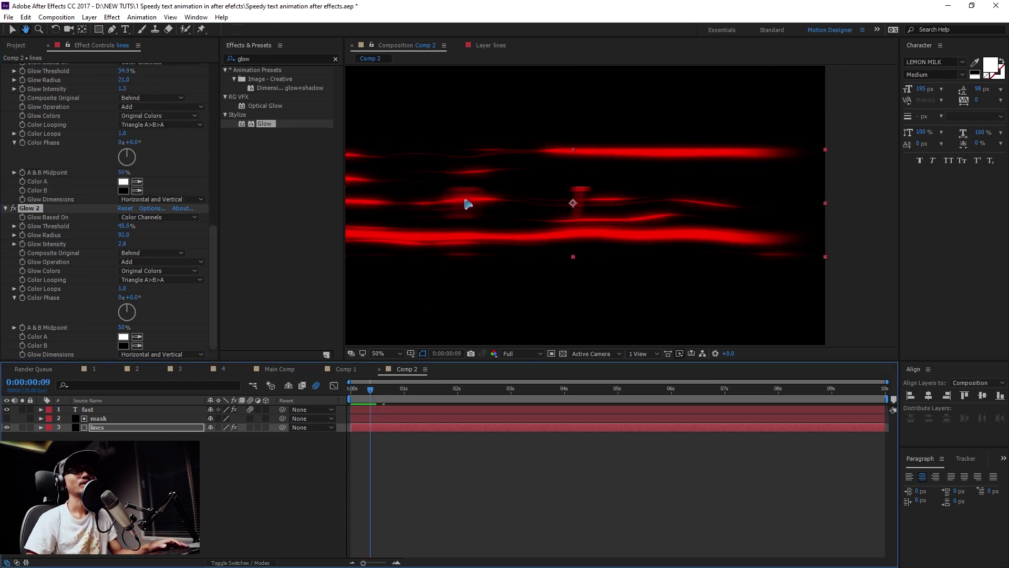
pyautogui.press(',')
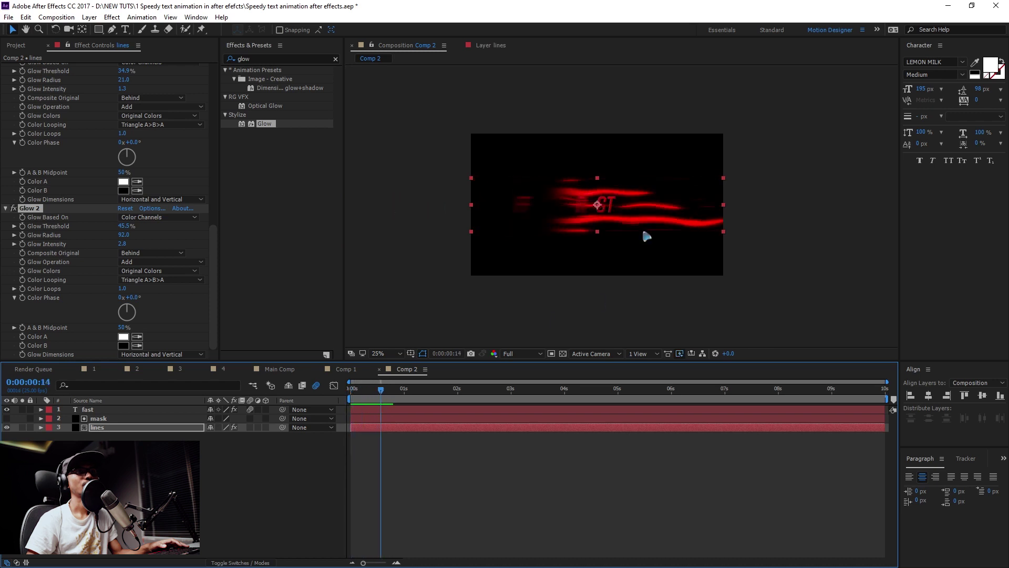
# - Set the lines layer's Fractal Noise to Scale Height 90, Contrast 214 and Brightness -80, and preview the animation from the start
pyautogui.scroll(15, 106, 210)
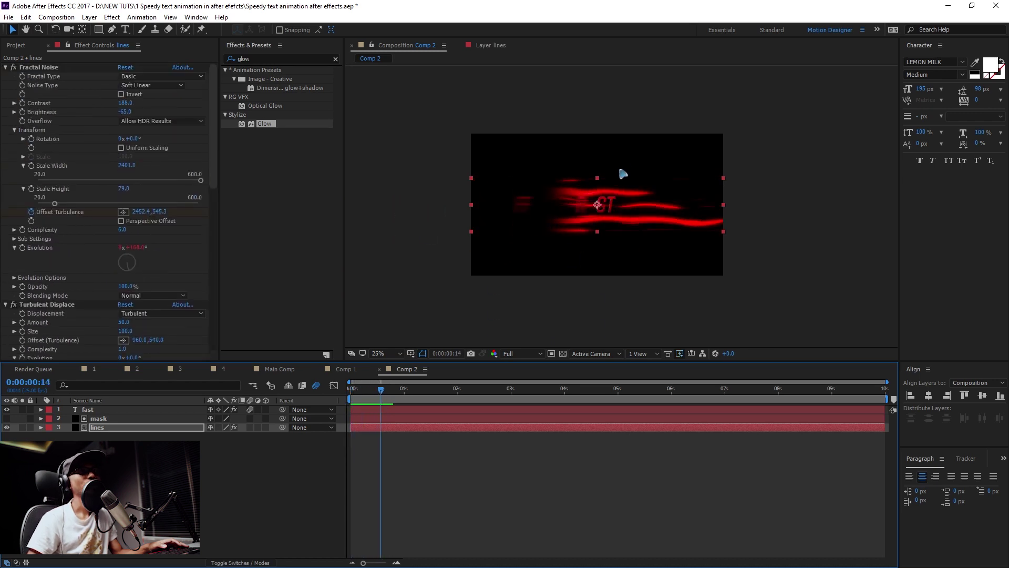
pyautogui.press('.')
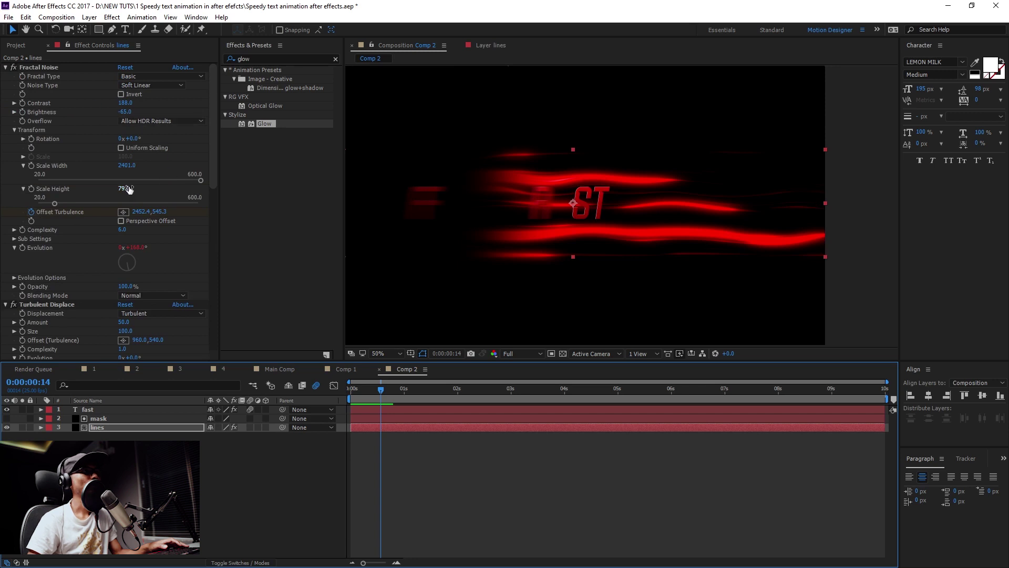
pyautogui.moveTo(129, 189); pyautogui.dragTo(141, 189)
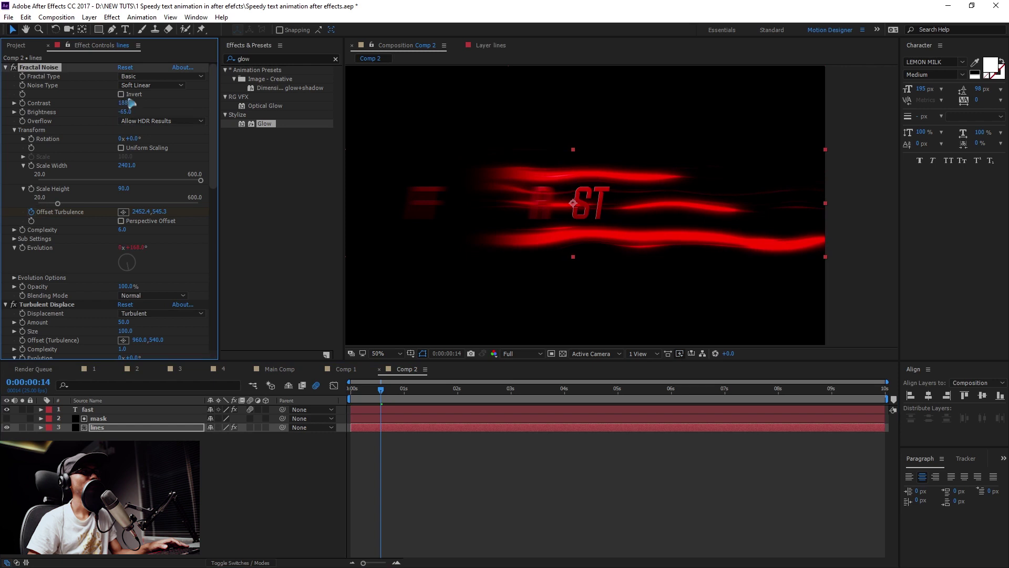
pyautogui.moveTo(151, 104); pyautogui.dragTo(120, 115)
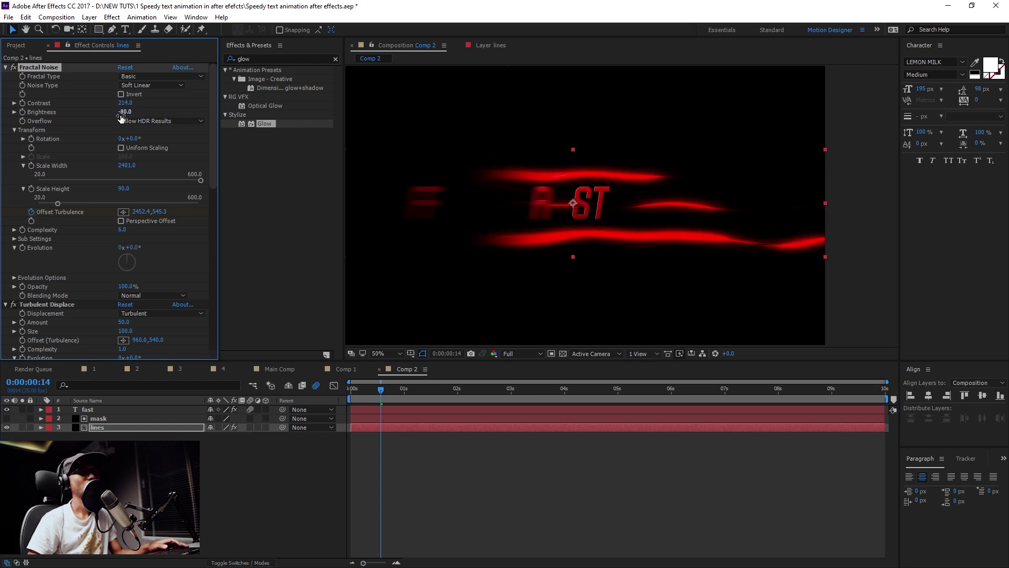
pyautogui.press('Home')
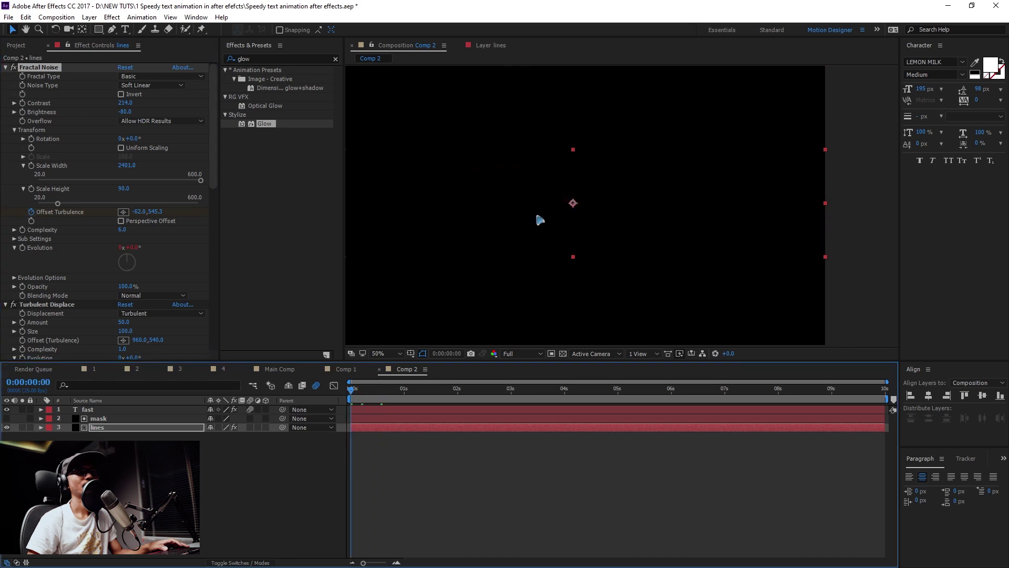
pyautogui.press(',')
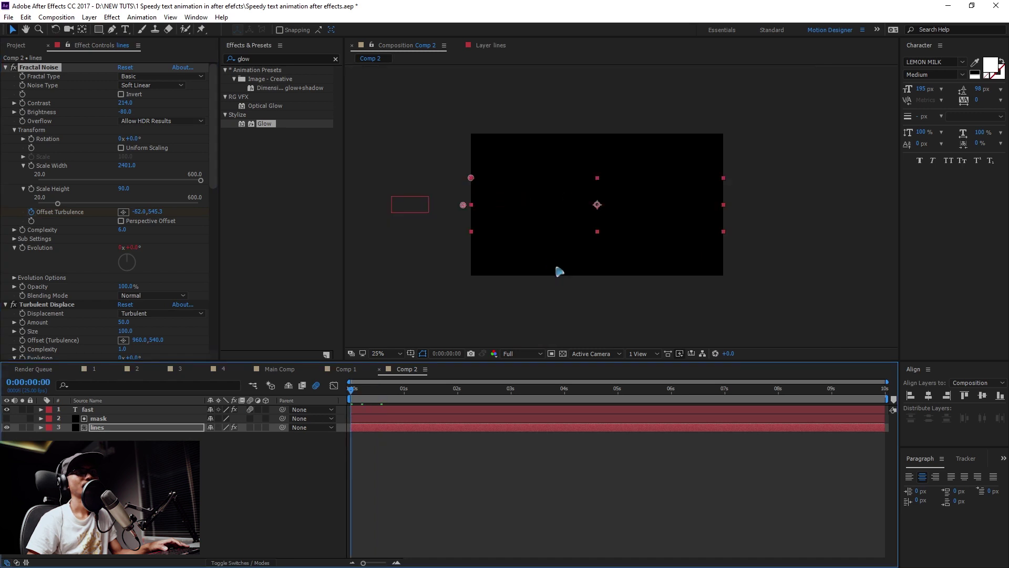
pyautogui.press('space')
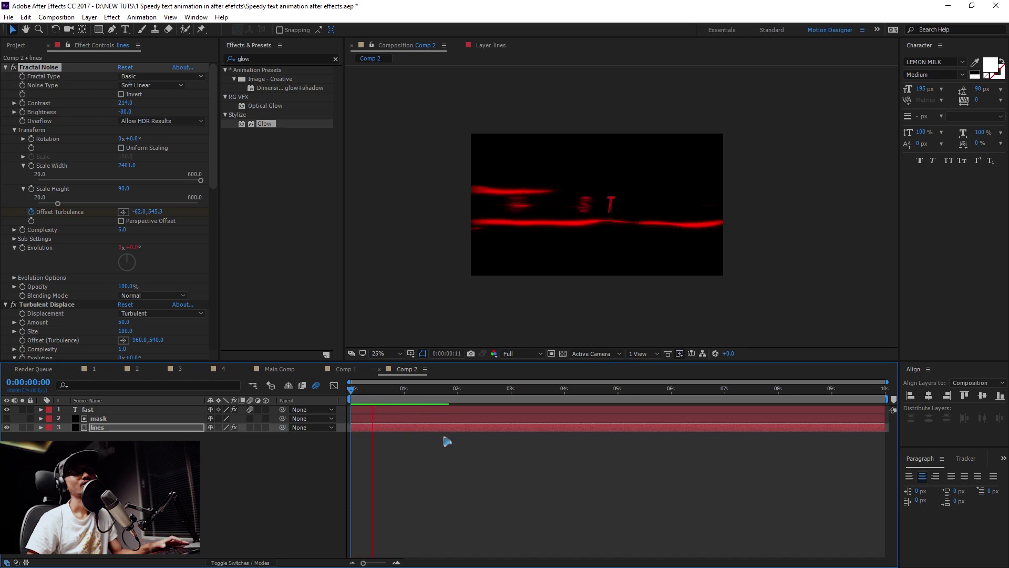
pyautogui.press('space')
# - Set the lines layer's Turbulent Displace Amount to 45 and its Evolution to just over one revolution, and deselect the layer
pyautogui.scroll(-3, 164, 294)
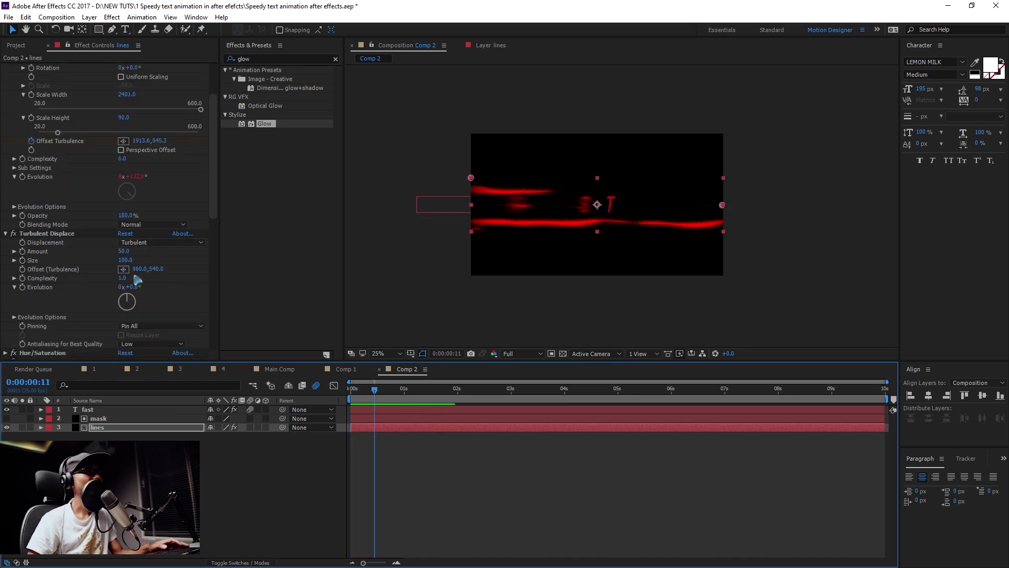
pyautogui.scroll(-1, 68, 258)
pyautogui.click(65, 217)
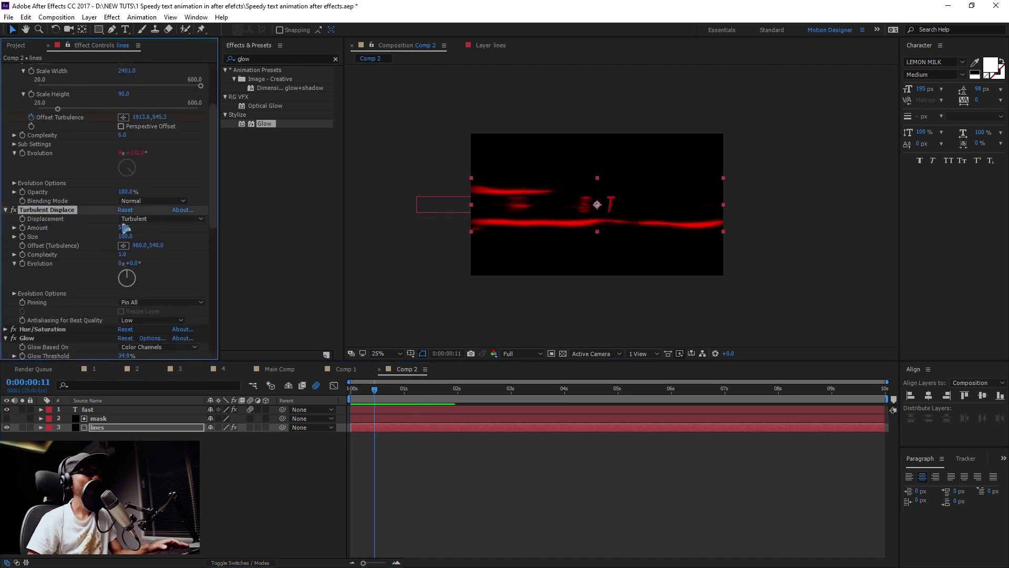
pyautogui.click(124, 227)
pyautogui.write('45')
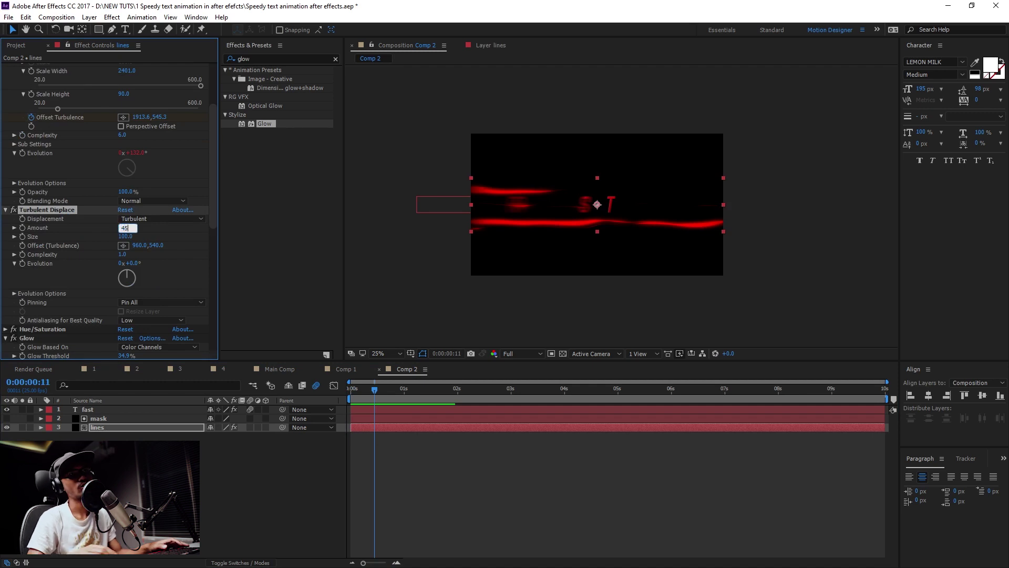
pyautogui.press('Return')
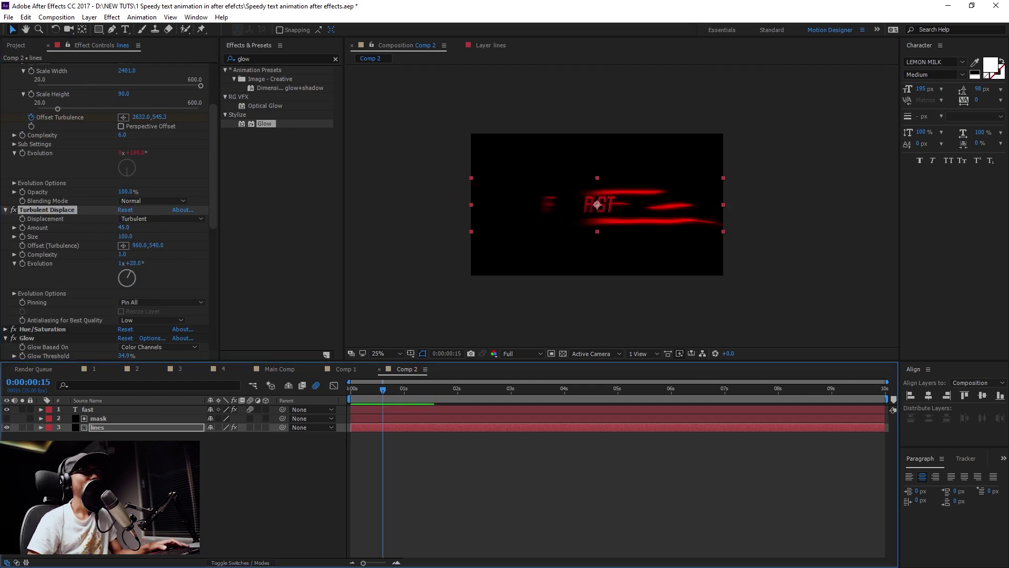
pyautogui.click(136, 440)
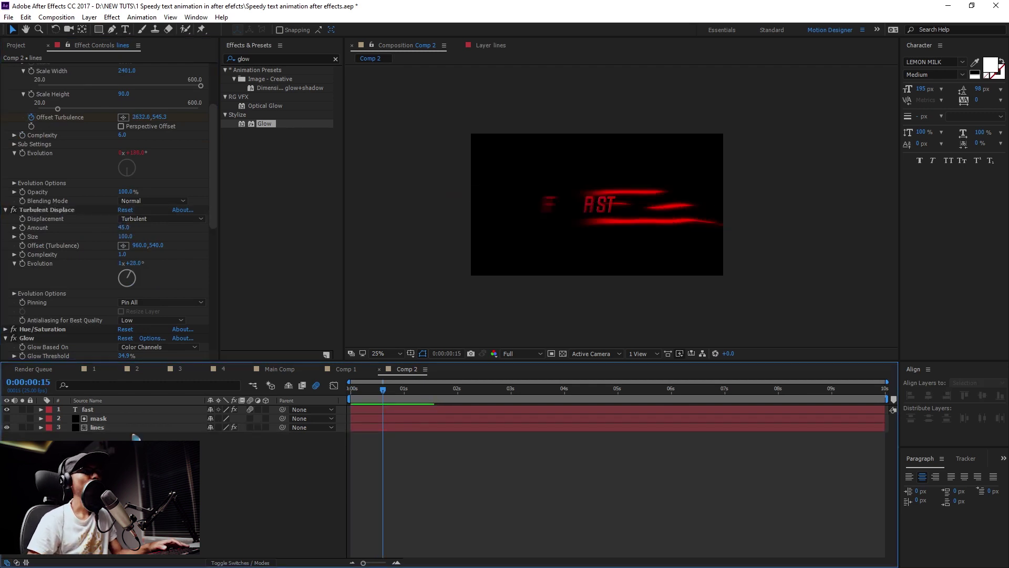
# - Create a new adjustment layer above the fast text layer
pyautogui.click(89, 17)
pyautogui.moveTo(131, 25)
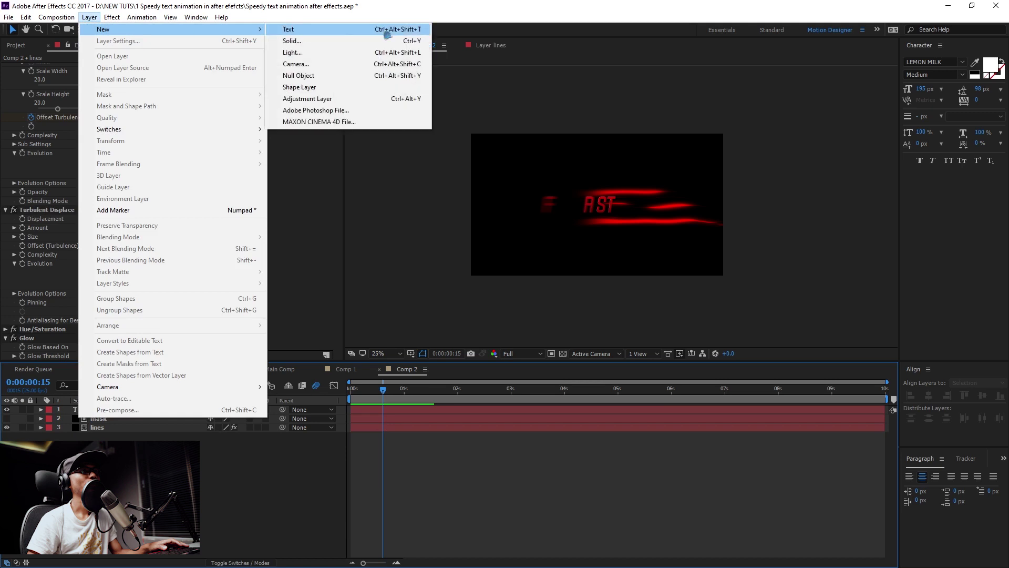
pyautogui.click(356, 101)
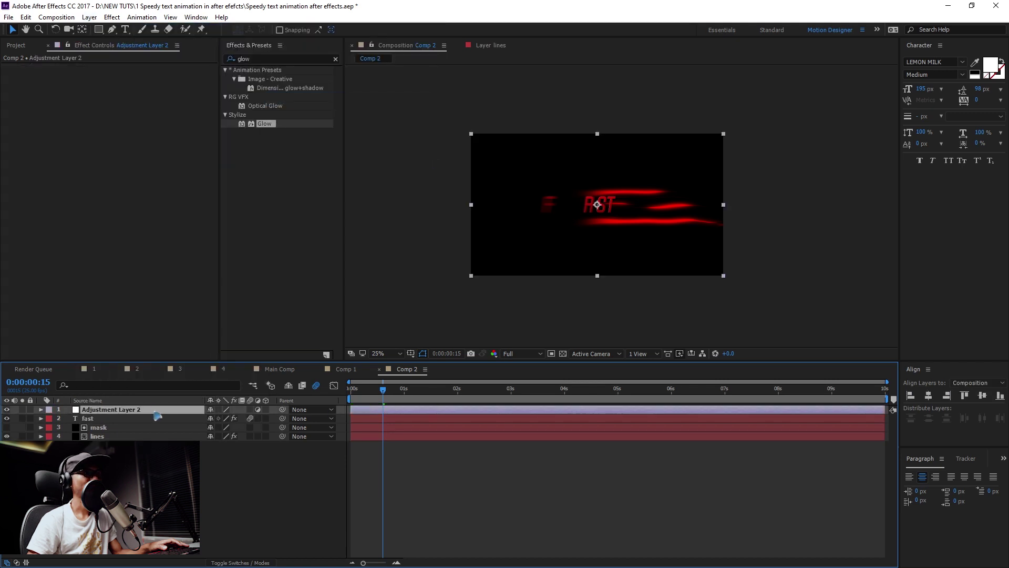
# - Find the Turbulent Displace effect and apply it to the adjustment layer
pyautogui.press('.')
pyautogui.doubleClick(260, 55)
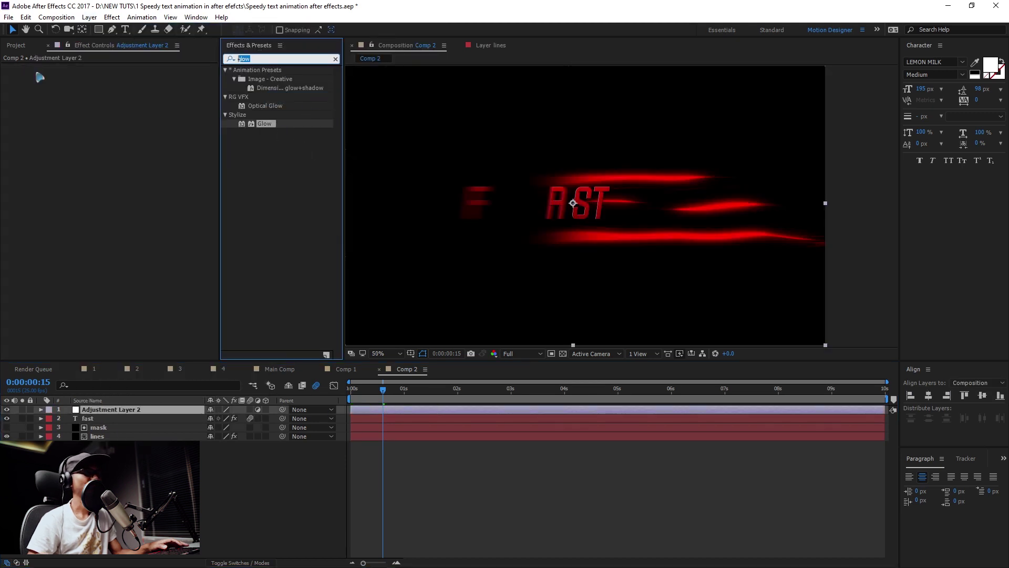
pyautogui.write('tyurb')
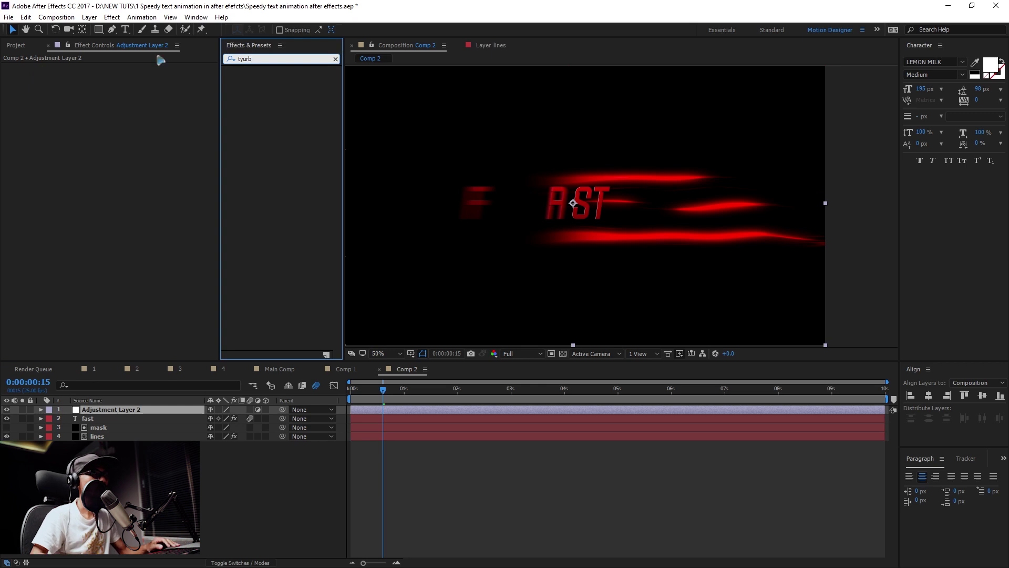
pyautogui.write('turb')
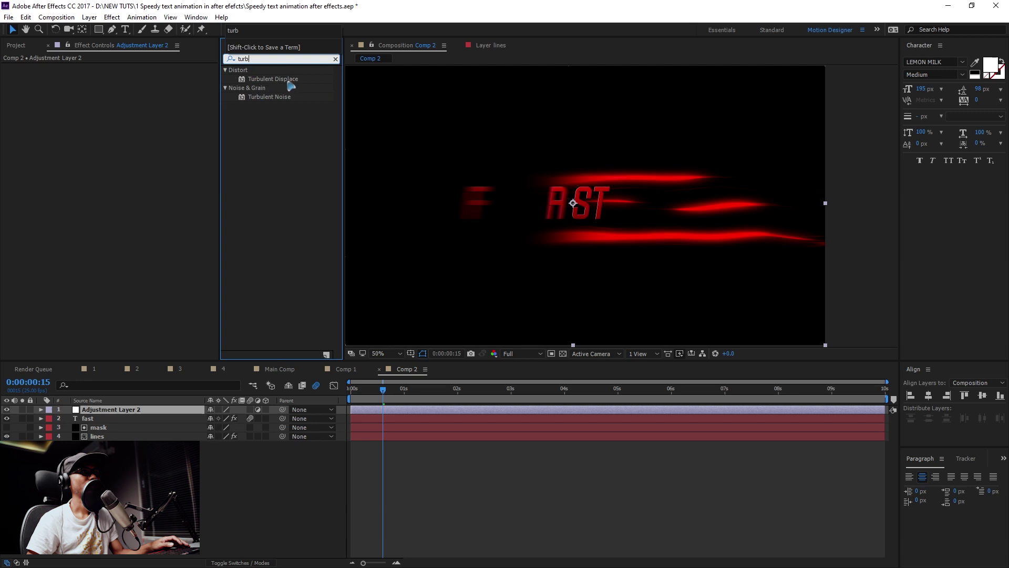
pyautogui.moveTo(289, 83); pyautogui.dragTo(134, 413)
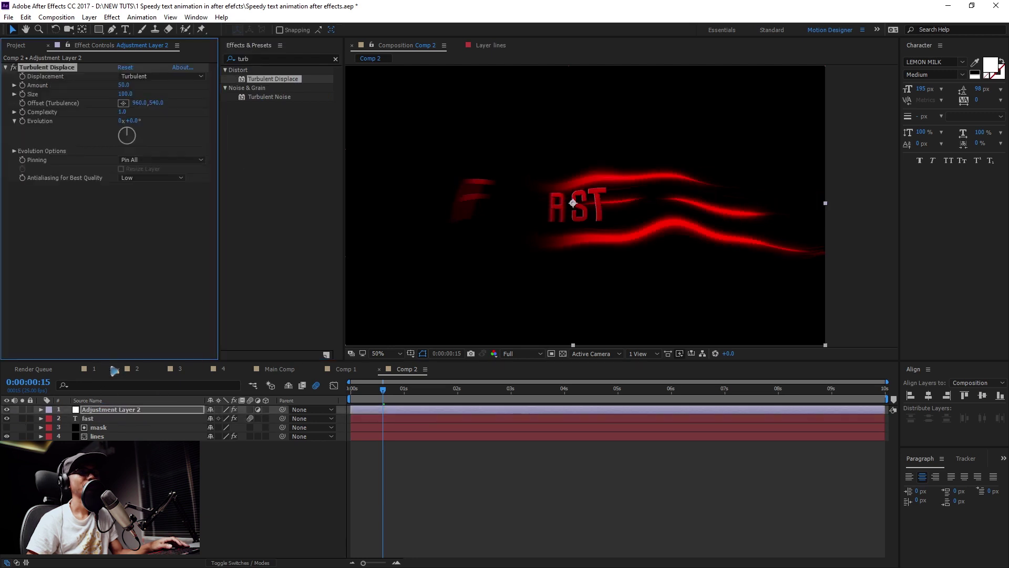
# - Set the adjustment layer's Offset (Turbulence) to 15.0, 540.0 and keyframe it at 0:00:00:00
pyautogui.press(',')
pyautogui.moveTo(137, 107); pyautogui.dragTo(422, 509)
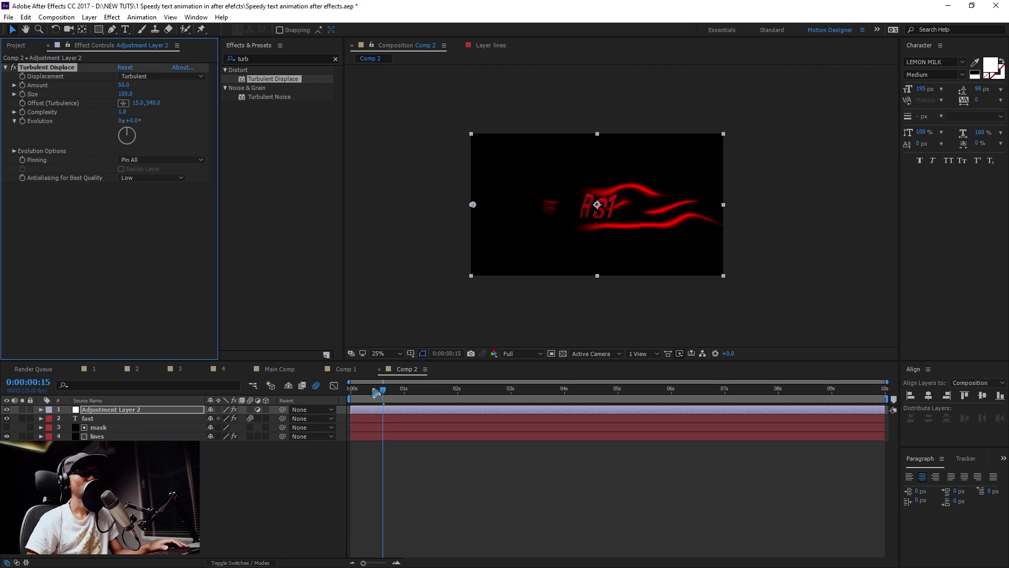
pyautogui.moveTo(376, 392); pyautogui.dragTo(349, 432)
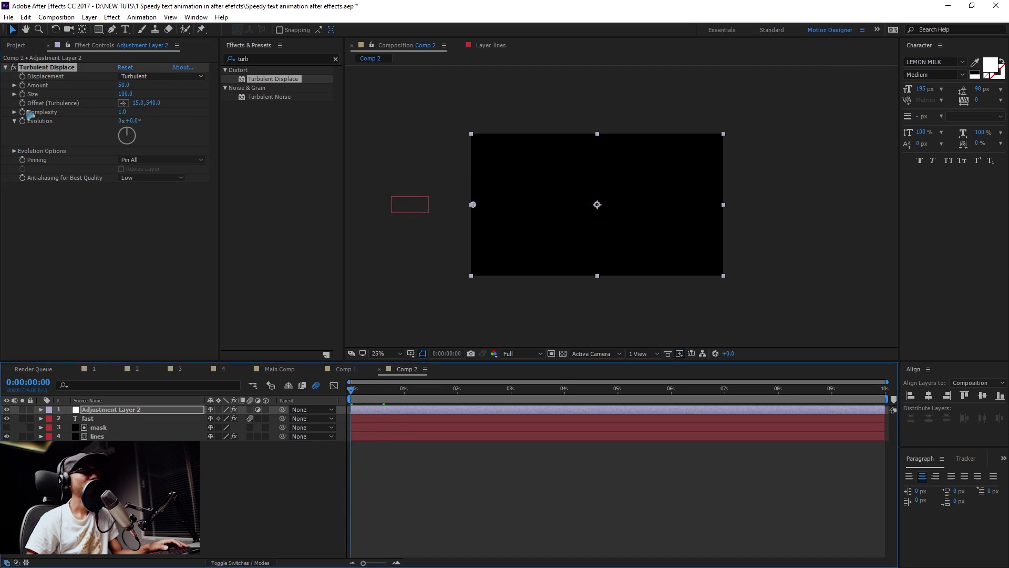
pyautogui.click(24, 120)
# - Keyframe Offset (Turbulence) at 2261.0, 540.0 at 0:00:00:19, reveal the adjustment layer's keyframes, and preview the animation from the start
pyautogui.click(375, 409)
pyautogui.press('space')
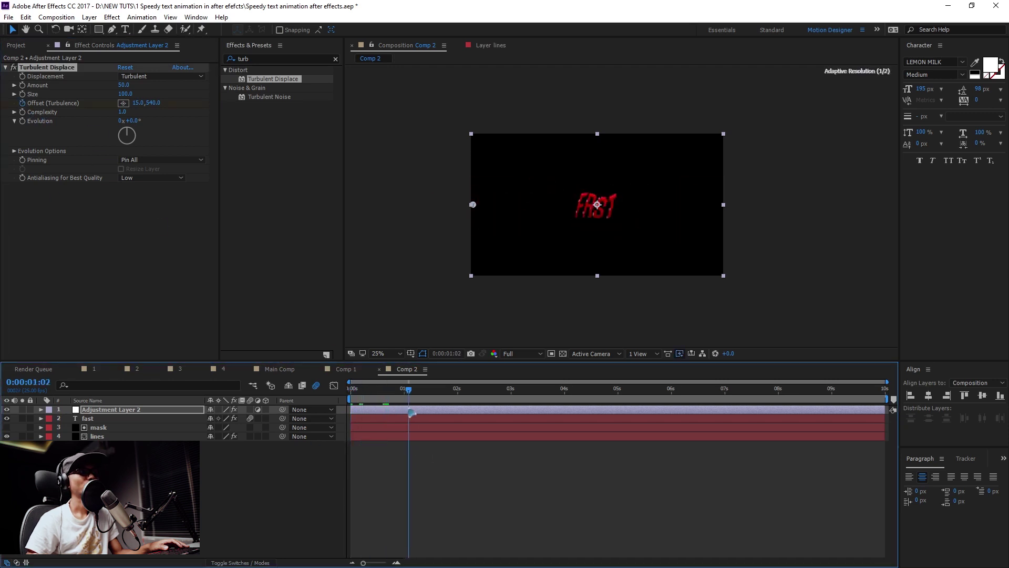
pyautogui.moveTo(146, 104); pyautogui.dragTo(1007, 315)
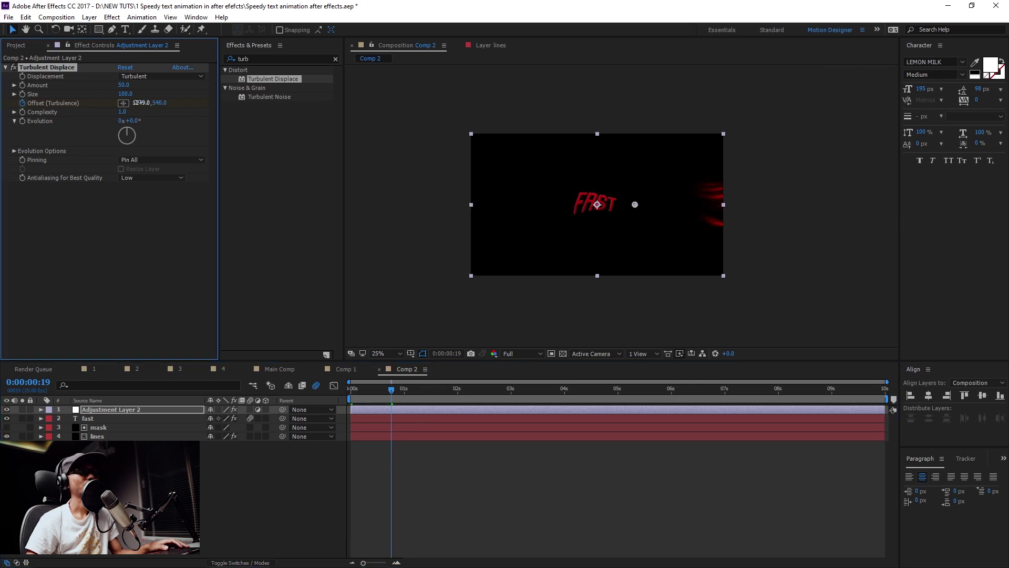
pyautogui.moveTo(138, 103); pyautogui.dragTo(698, 204)
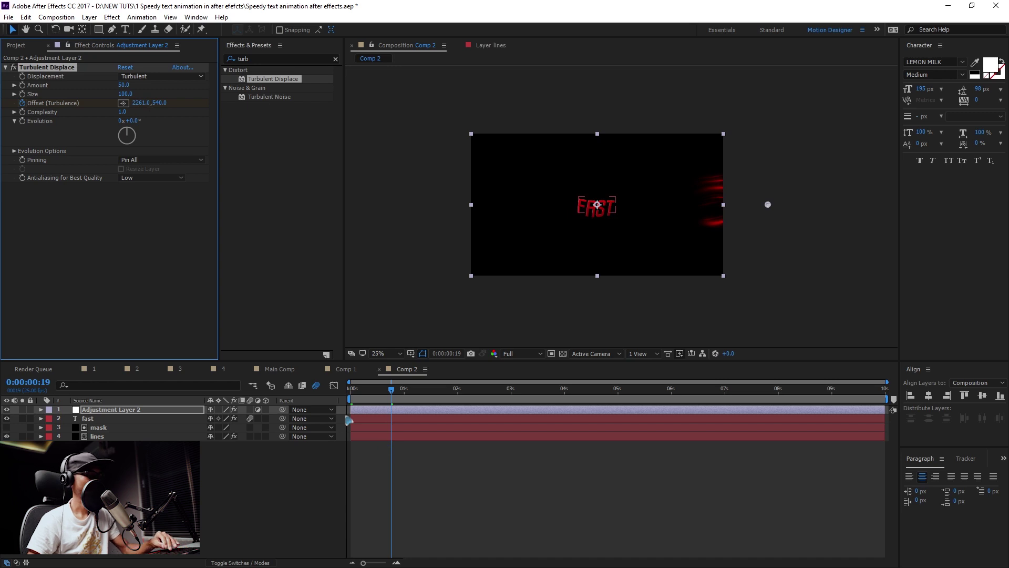
pyautogui.press('u')
pyautogui.press('Home')
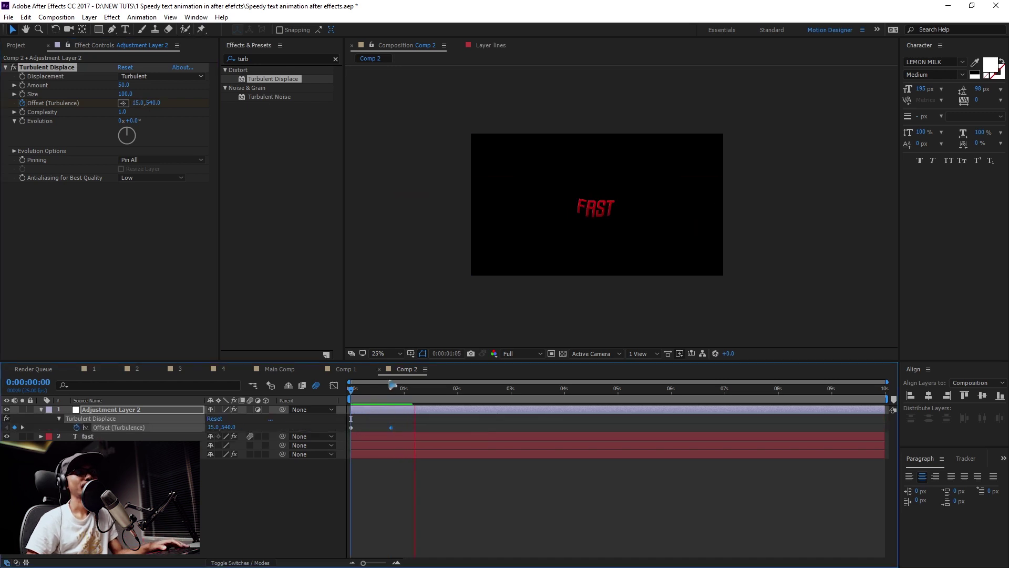
# - Set the adjustment layer's Turbulent Displace Amount to 28.0 and keyframe it at 0:00:00:09
pyautogui.press('space')
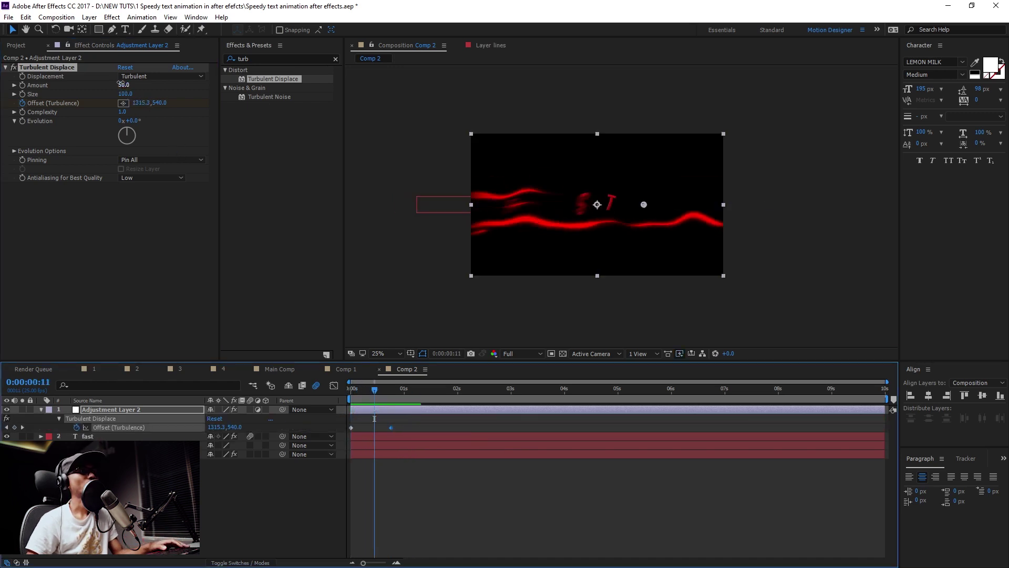
pyautogui.click(121, 84)
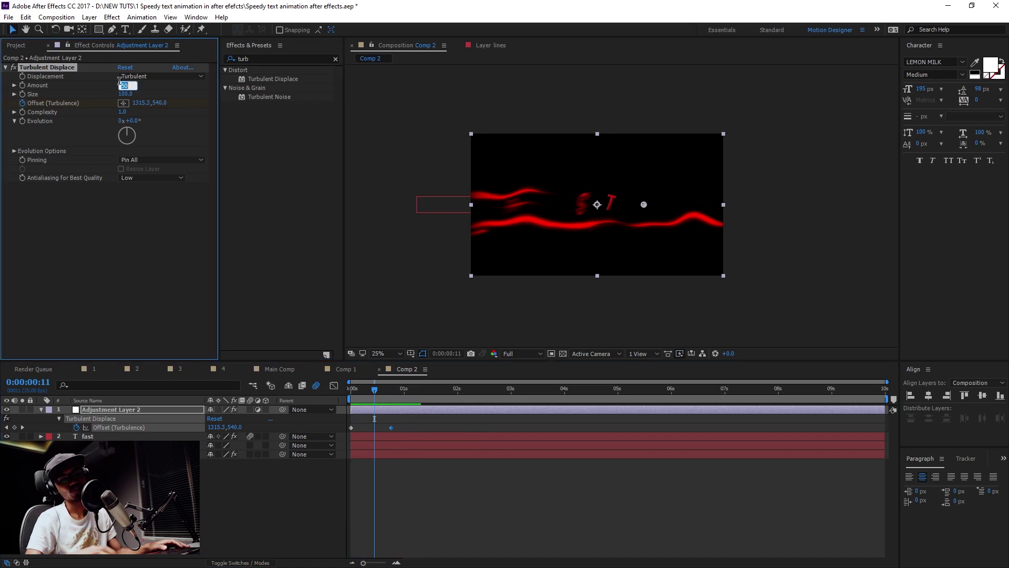
pyautogui.press('Return')
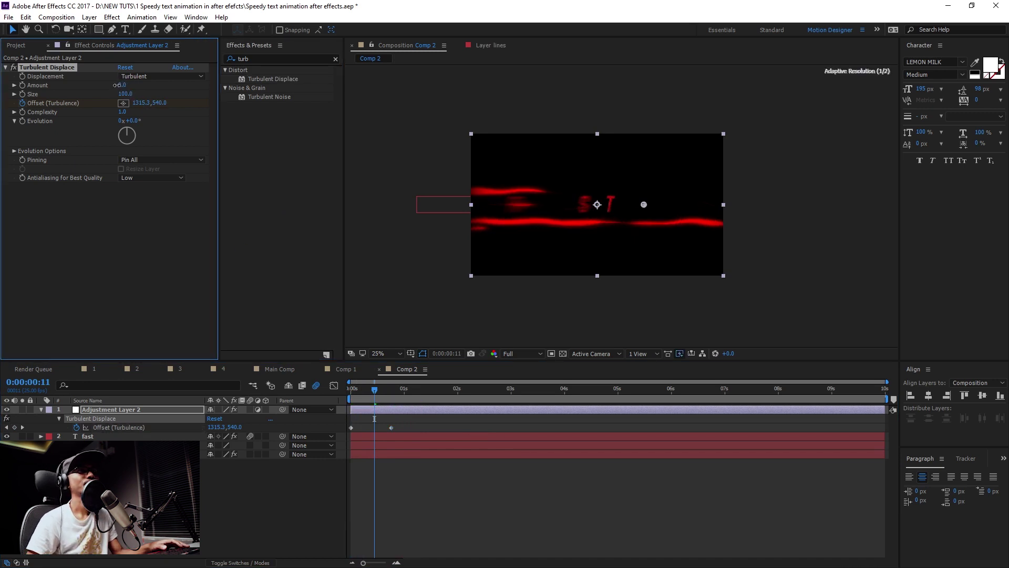
pyautogui.moveTo(117, 85); pyautogui.dragTo(134, 85)
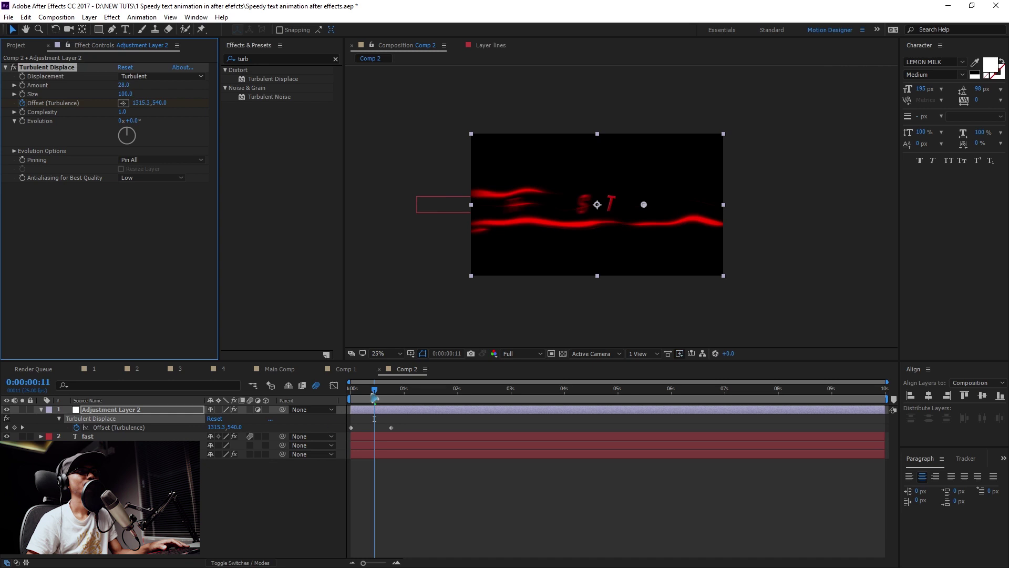
pyautogui.moveTo(375, 398); pyautogui.dragTo(370, 405)
pyautogui.click(158, 148)
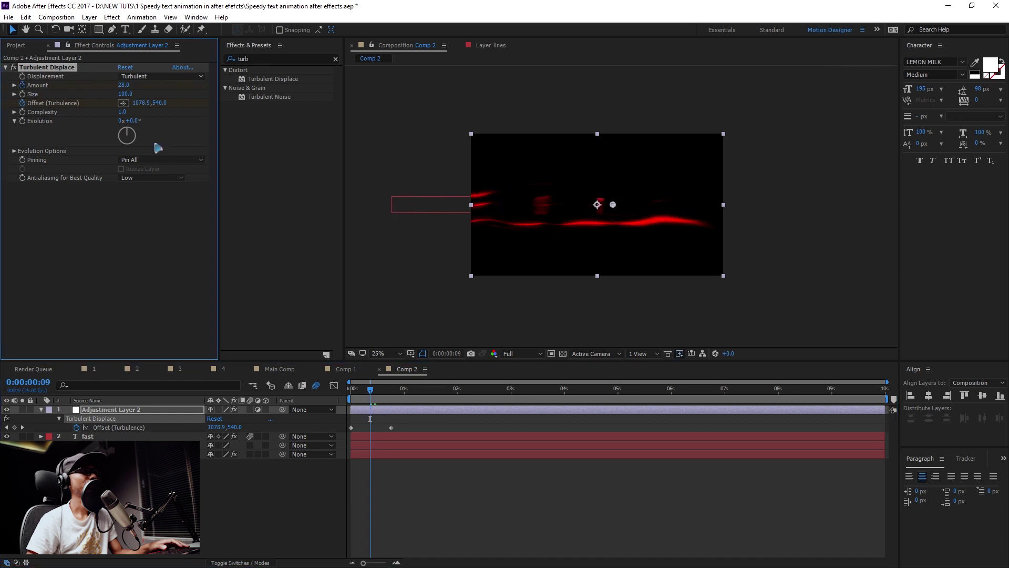
# - Keyframe the Turbulent Displace Amount at 0.0 at 0:00:01:00
pyautogui.moveTo(375, 398); pyautogui.dragTo(403, 397)
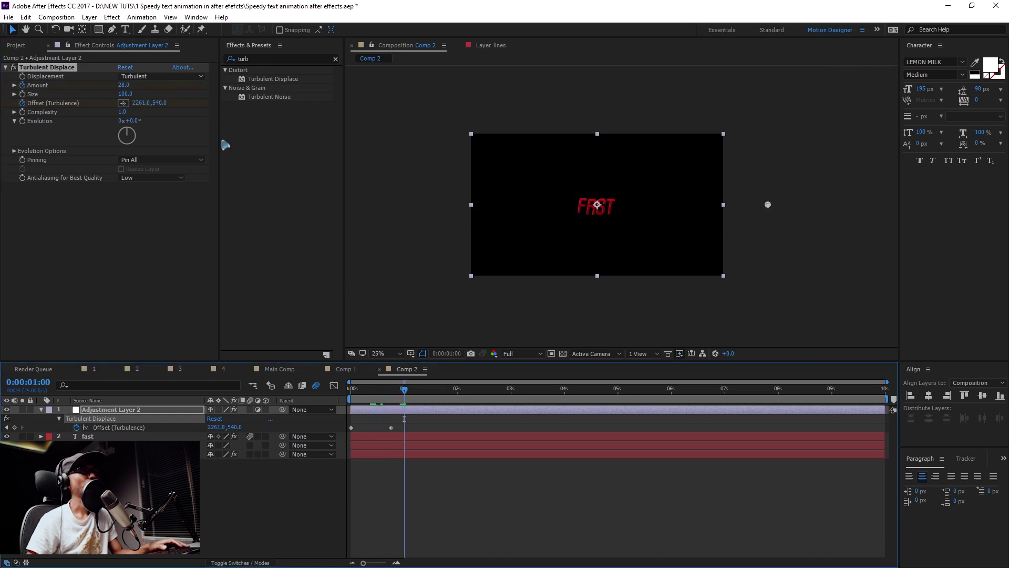
pyautogui.click(125, 86)
pyautogui.write('0')
pyautogui.press('Return')
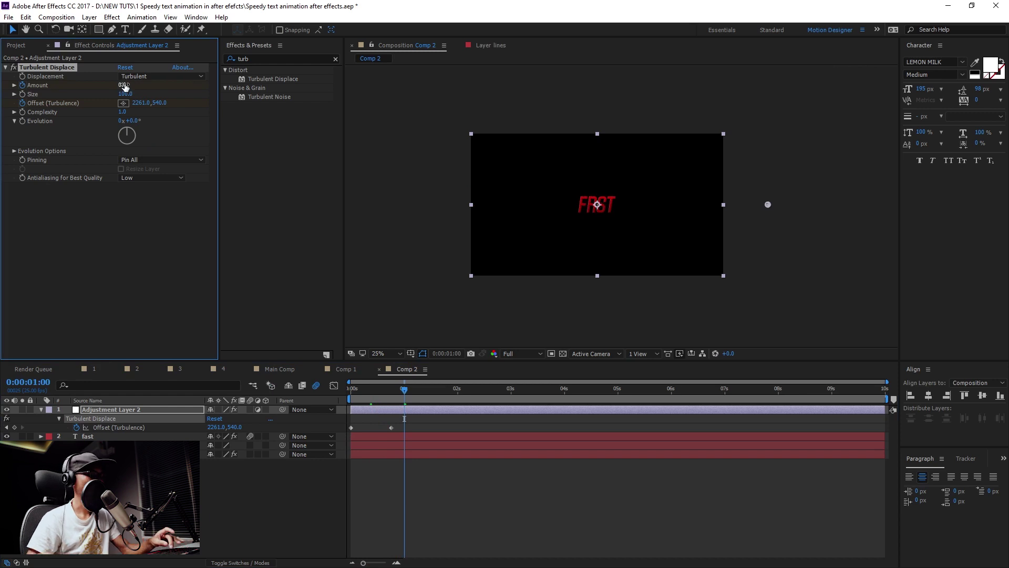
# - Apply Easy Ease to all Amount and Offset (Turbulence) keyframes on the adjustment layer
pyautogui.moveTo(427, 425); pyautogui.dragTo(340, 445)
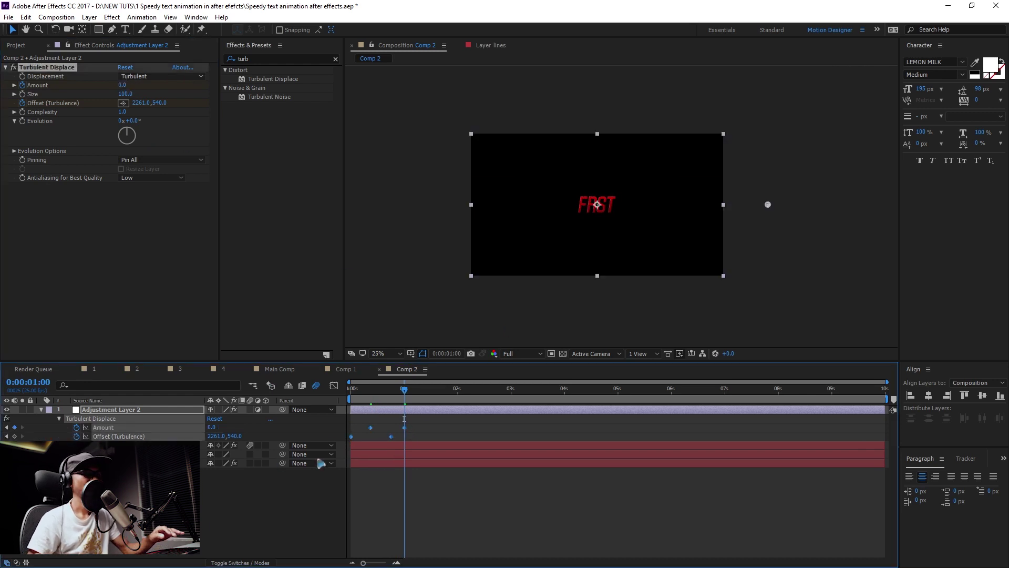
pyautogui.press('F9')
pyautogui.click(410, 430)
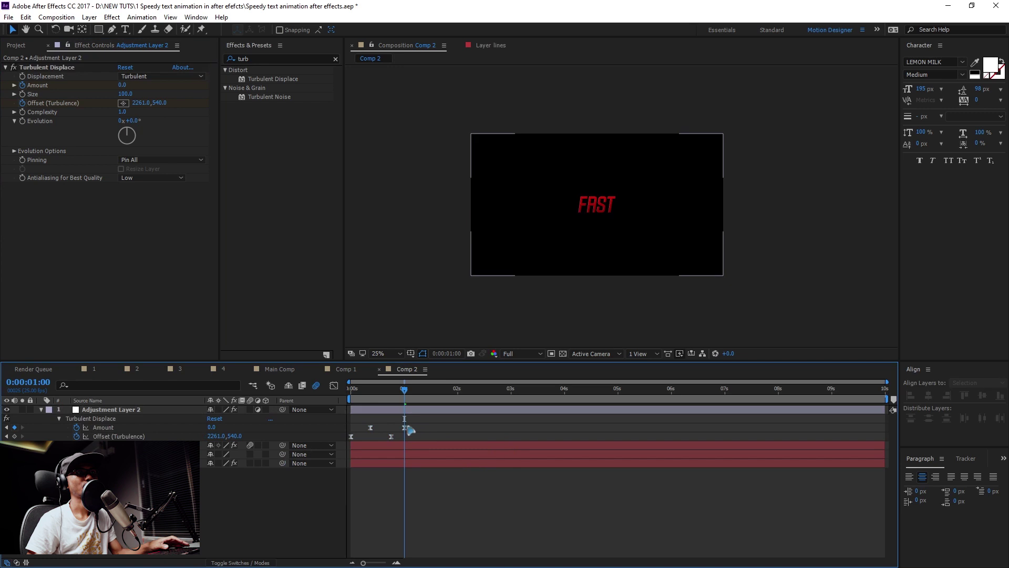
# - Preview the eased animation and shift the final Amount keyframe a few frames past 0:00:01:00
pyautogui.click(386, 394)
pyautogui.press('space')
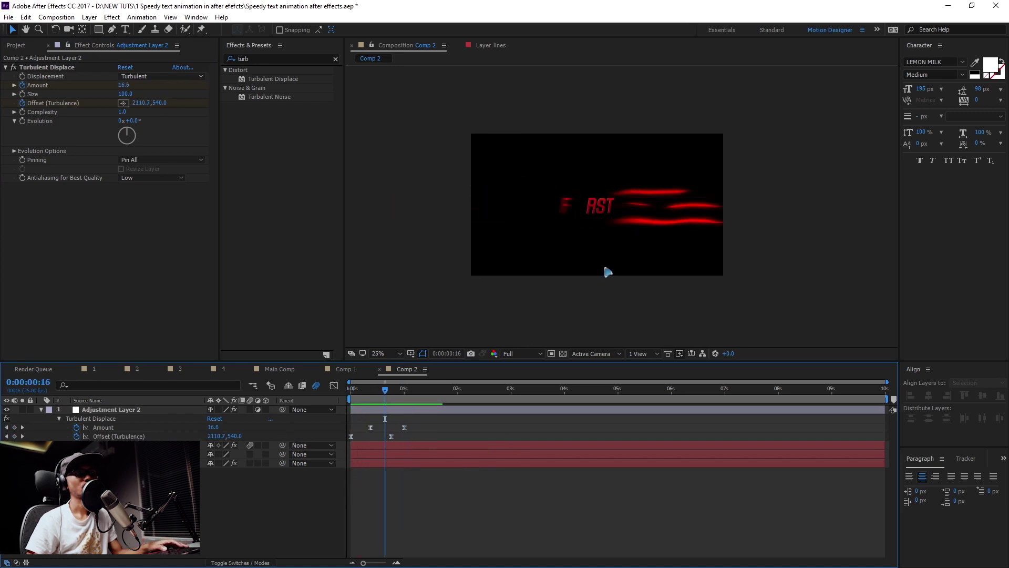
pyautogui.scroll(2, 584, 277)
pyautogui.moveTo(369, 392); pyautogui.dragTo(427, 428)
pyautogui.press('Home')
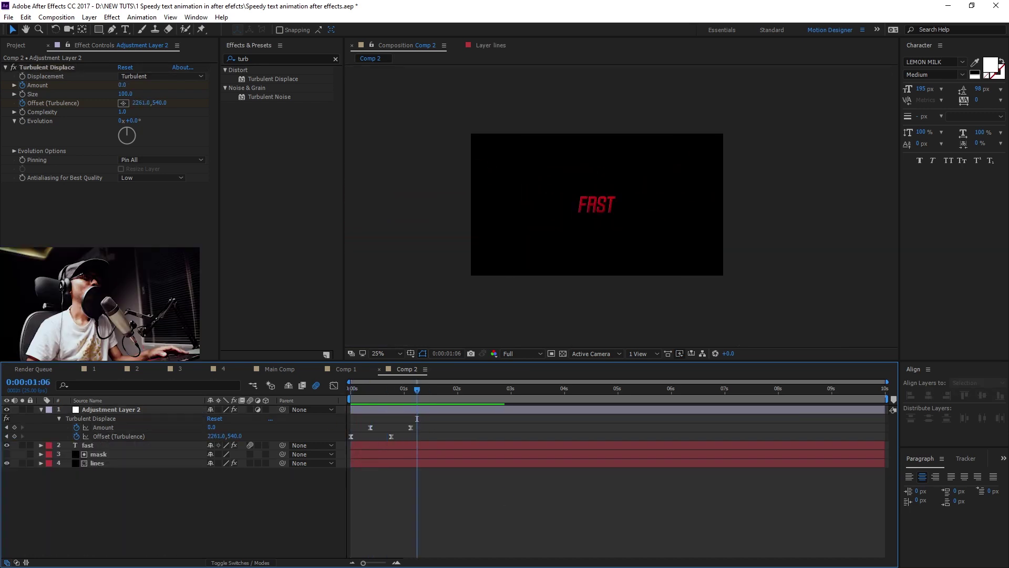
# - Add the 17_Loop_sssss.mov smoke footage beneath the fast text layer and rotate it 90 degrees clockwise
pyautogui.click(19, 47)
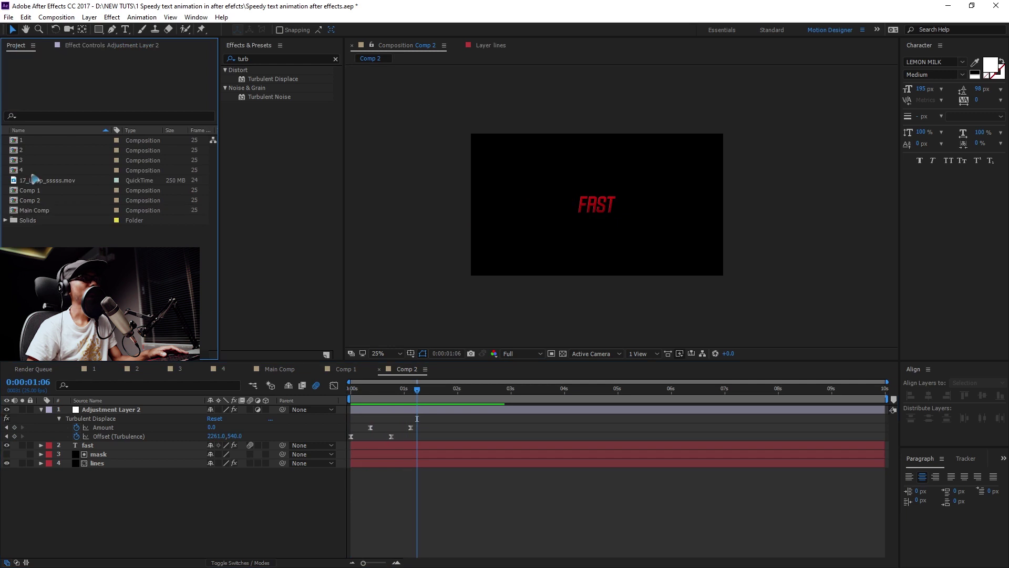
pyautogui.moveTo(37, 181); pyautogui.dragTo(184, 449)
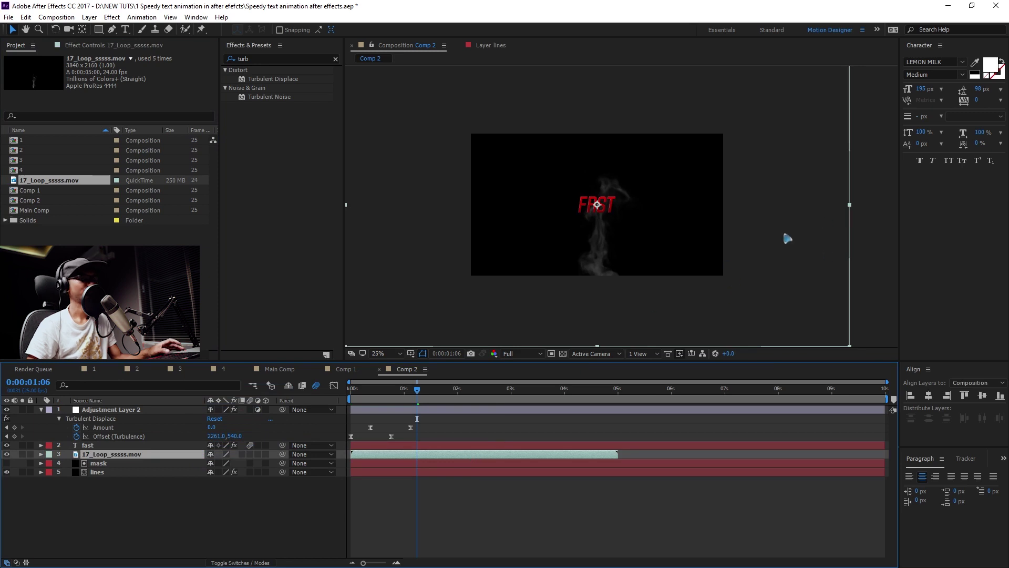
pyautogui.press('w')
pyautogui.press(',')
pyautogui.press(',')
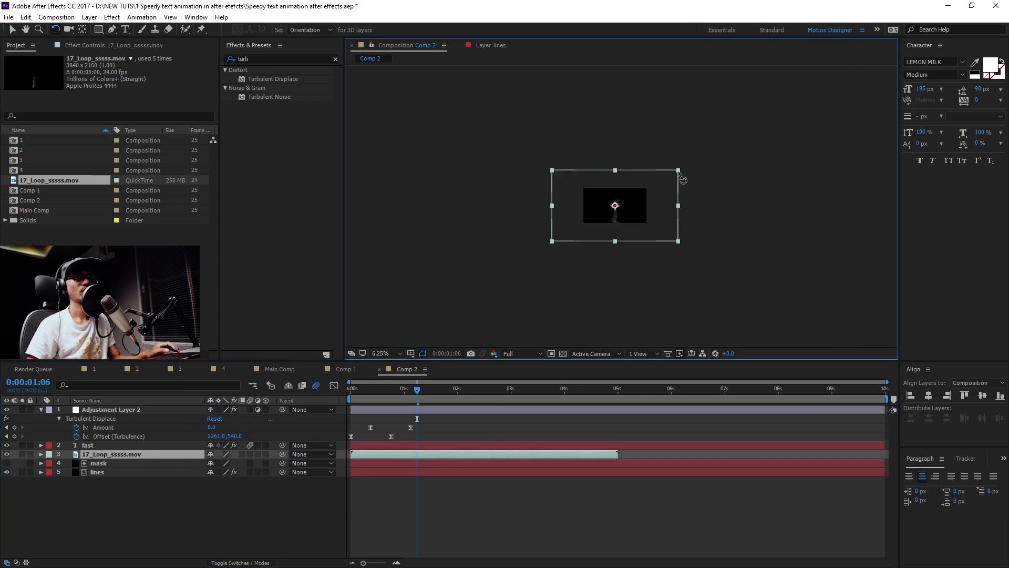
pyautogui.moveTo(681, 180); pyautogui.dragTo(672, 298)
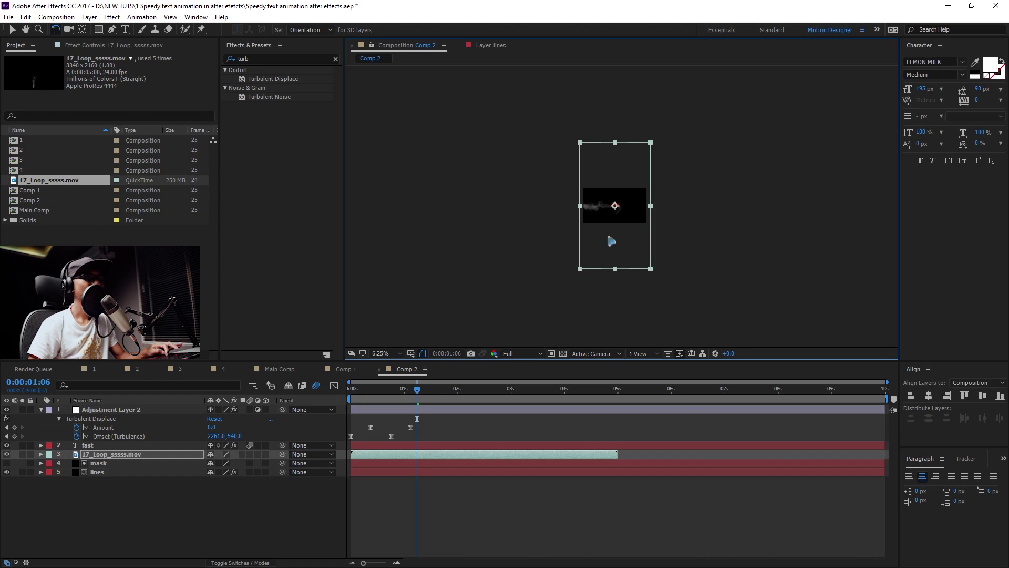
# - Reposition the rotated smoke footage farther right so that it streams horizontally behind the text
pyautogui.press('v')
pyautogui.press('.')
pyautogui.press('.')
pyautogui.moveTo(748, 198); pyautogui.dragTo(771, 198)
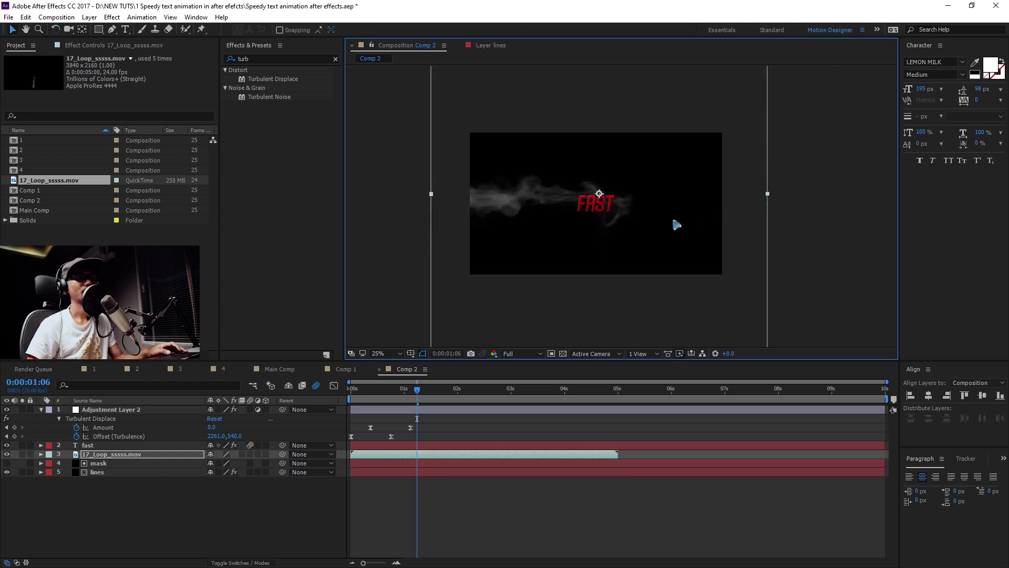
# - Duplicate the mask layer and place the copy directly above the 17_Loop_sssss.mov smoke layer
pyautogui.click(112, 464)
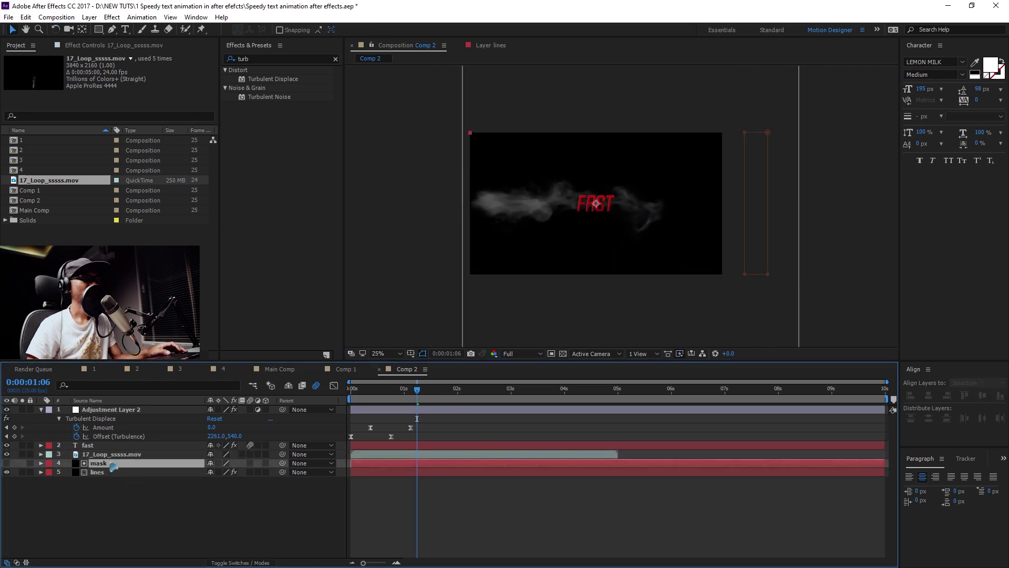
pyautogui.hotkey('ctrl', 'd')
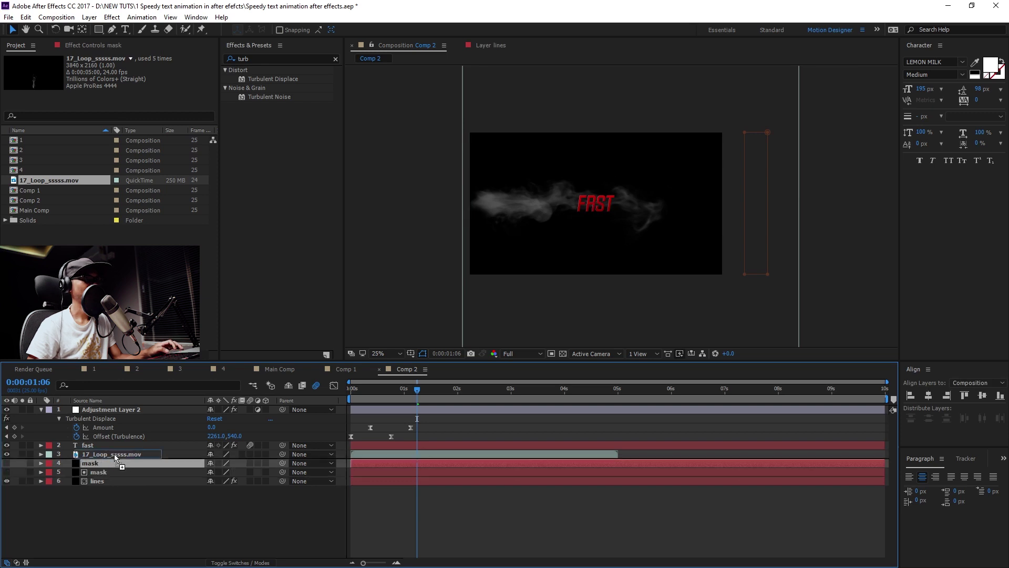
pyautogui.hotkey('ctrl', ']')
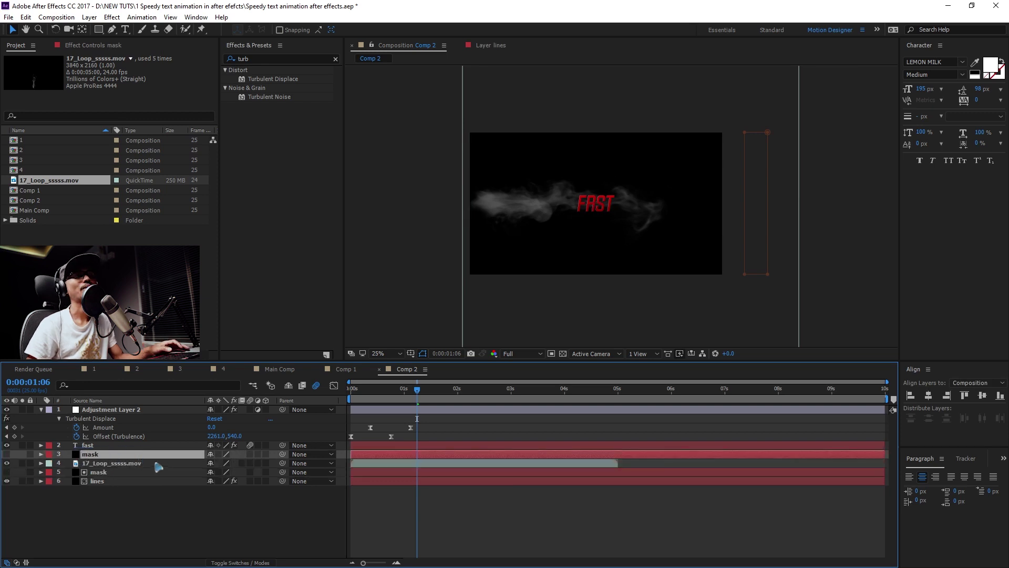
# - Set the smoke layer's track matte to Alpha Matte using the duplicated mask, and preview the animation from the start
pyautogui.click(132, 464)
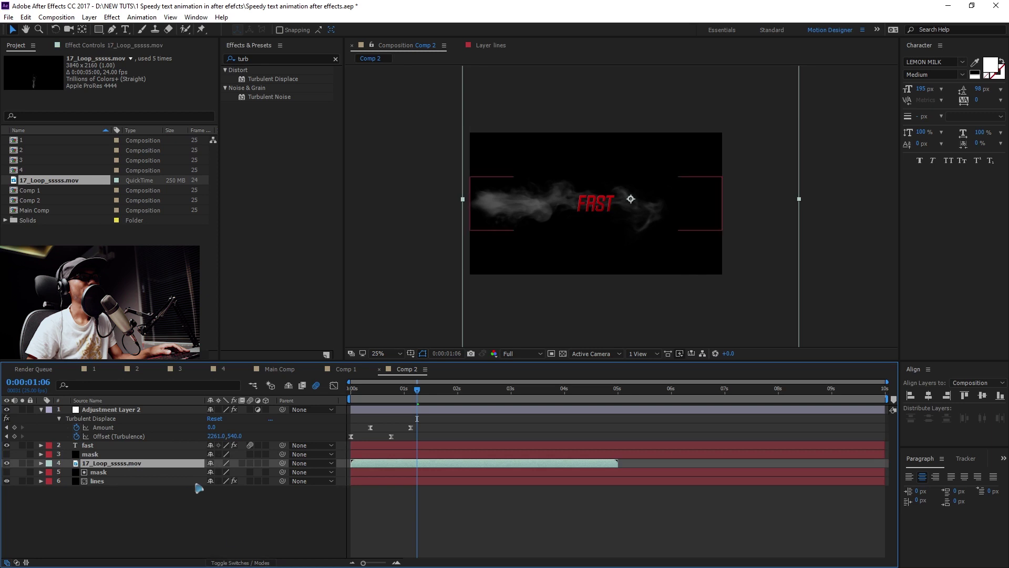
pyautogui.click(240, 562)
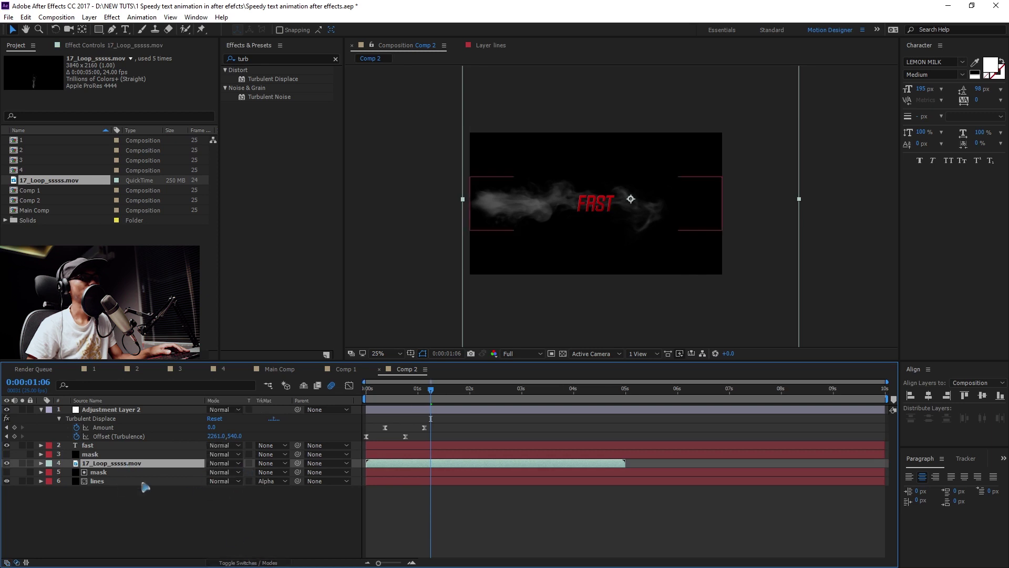
pyautogui.click(265, 465)
pyautogui.click(302, 488)
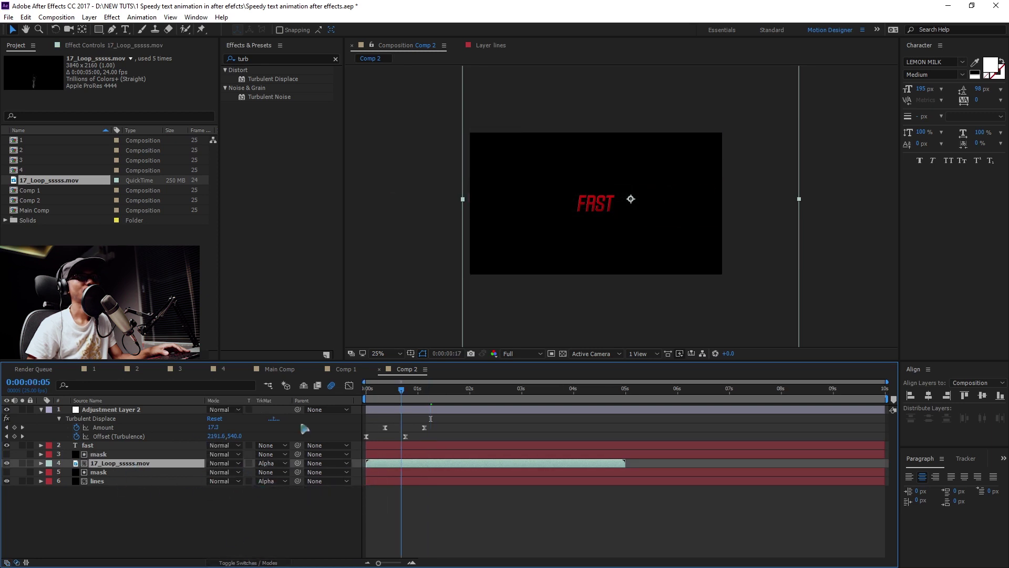
pyautogui.press('Home')
pyautogui.press('space')
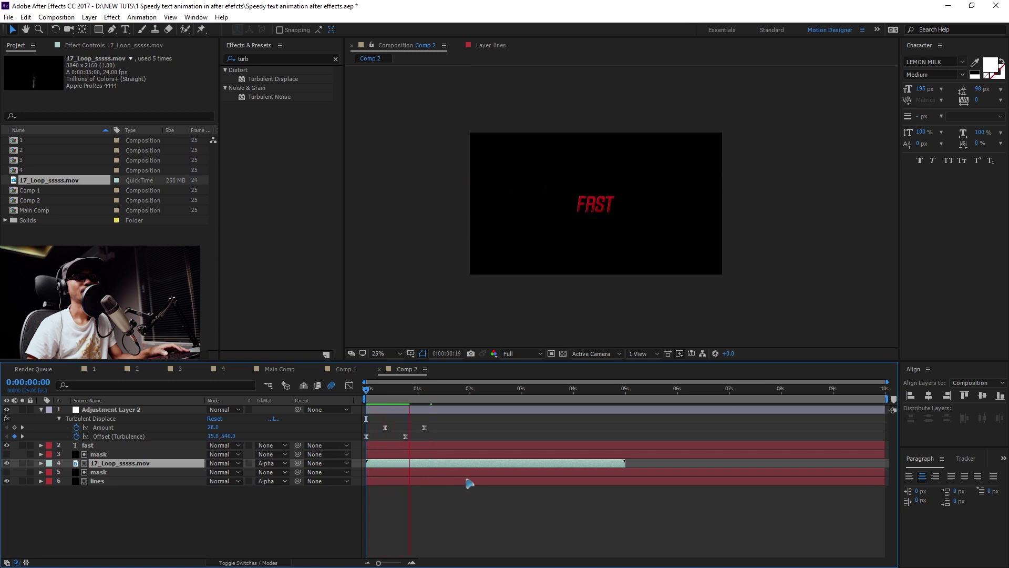
pyautogui.click(389, 398)
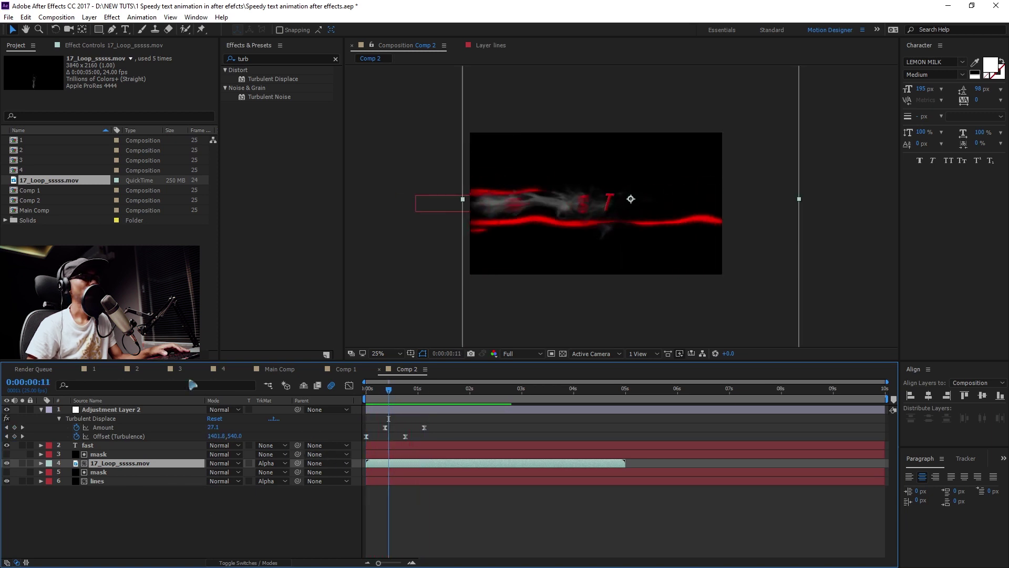
# - Apply Hue/Saturation to the smoke layer and colorize it red with Colorize Saturation at 100
pyautogui.click(284, 62)
pyautogui.write('hue')
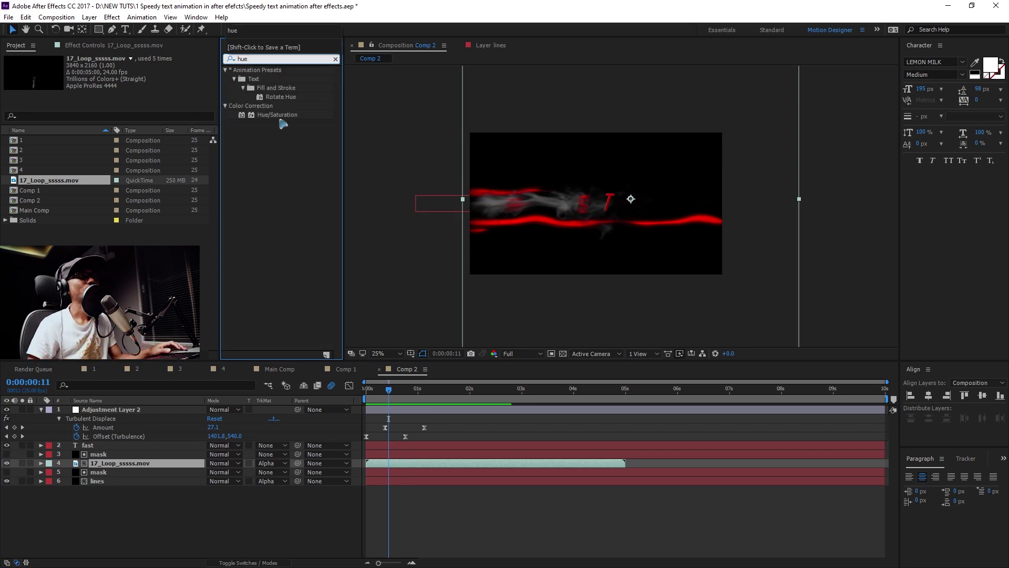
pyautogui.moveTo(284, 123); pyautogui.dragTo(134, 462)
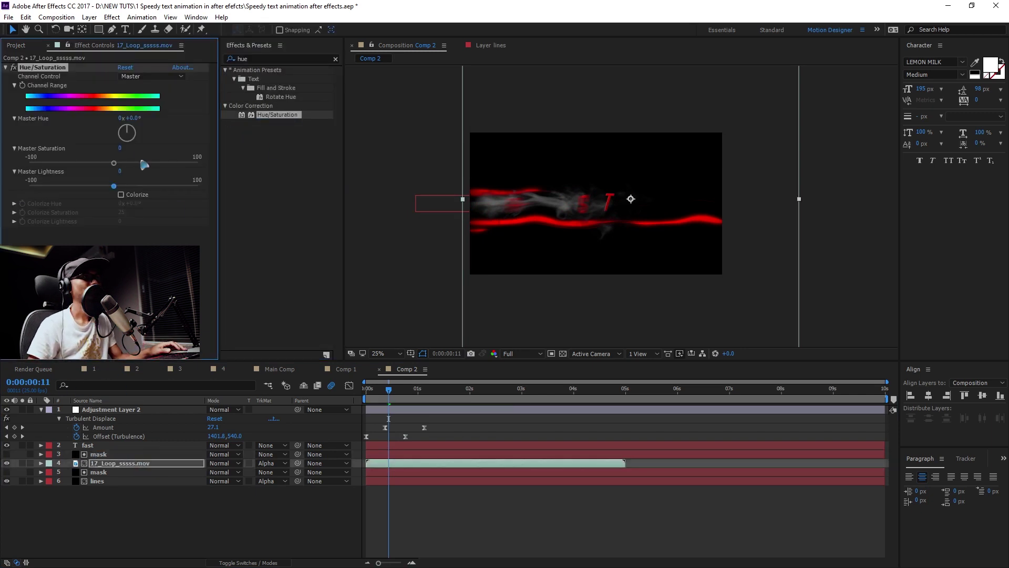
pyautogui.click(122, 195)
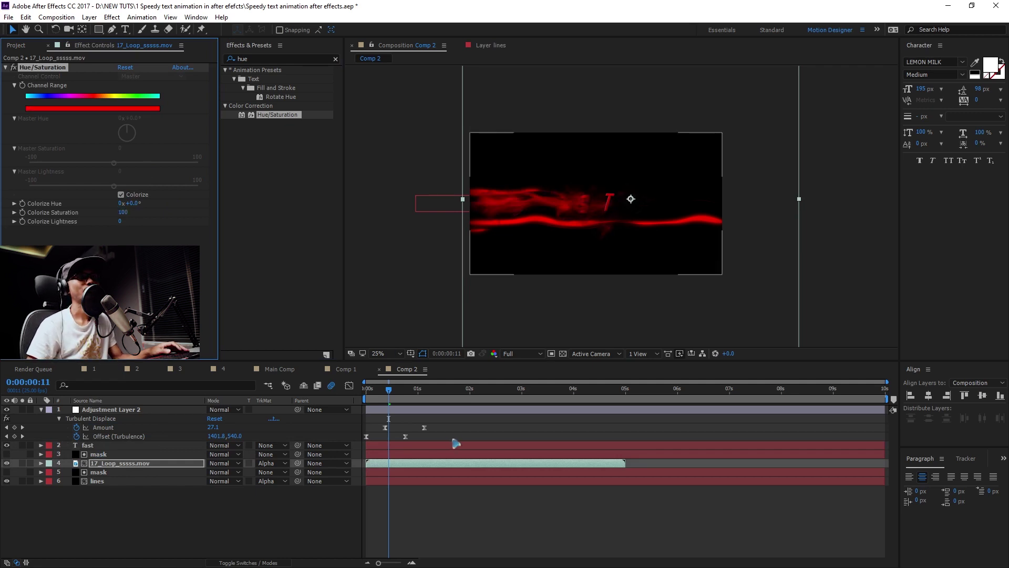
pyautogui.moveTo(390, 394); pyautogui.dragTo(398, 418)
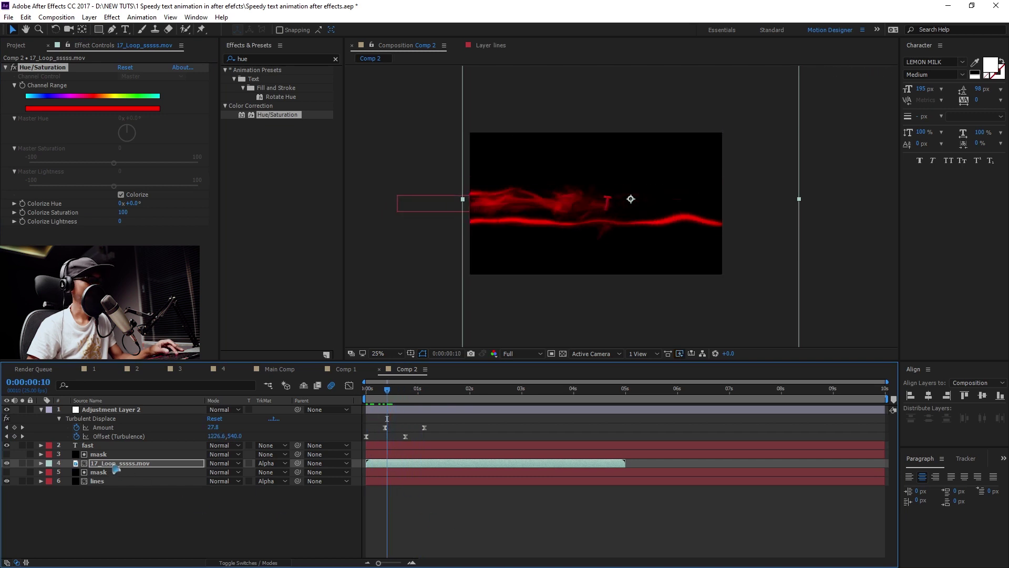
# - Set the smoke layer's opacity to 50% and its blending mode to Screen
pyautogui.click(116, 465)
pyautogui.press('t')
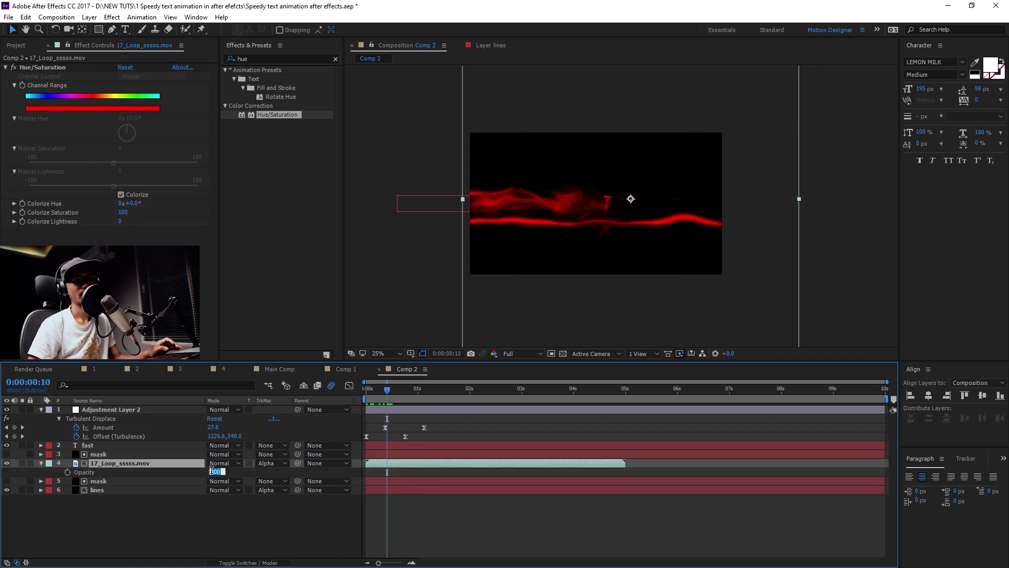
pyautogui.write('50')
pyautogui.press('Return')
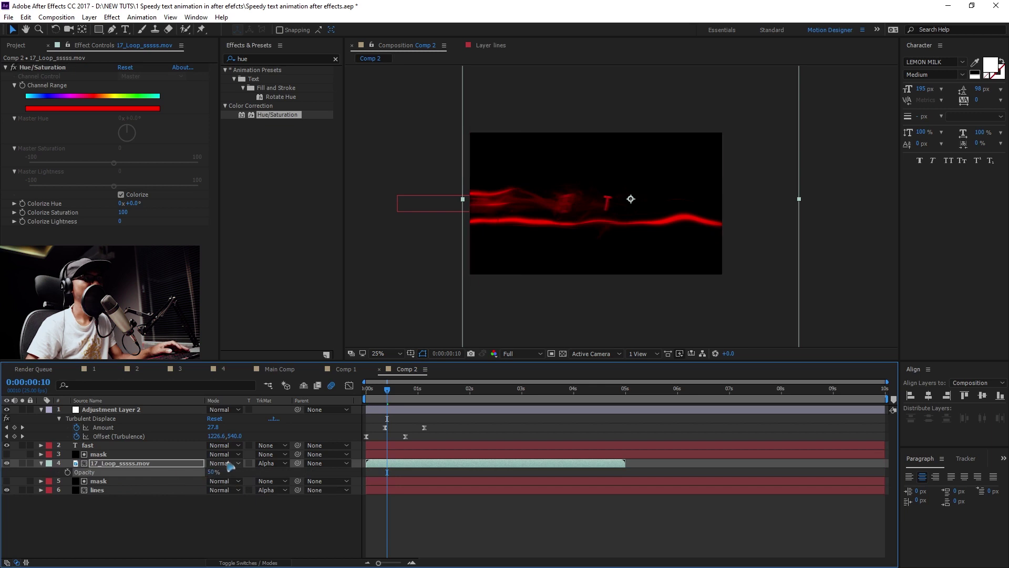
pyautogui.click(230, 463)
pyautogui.click(289, 241)
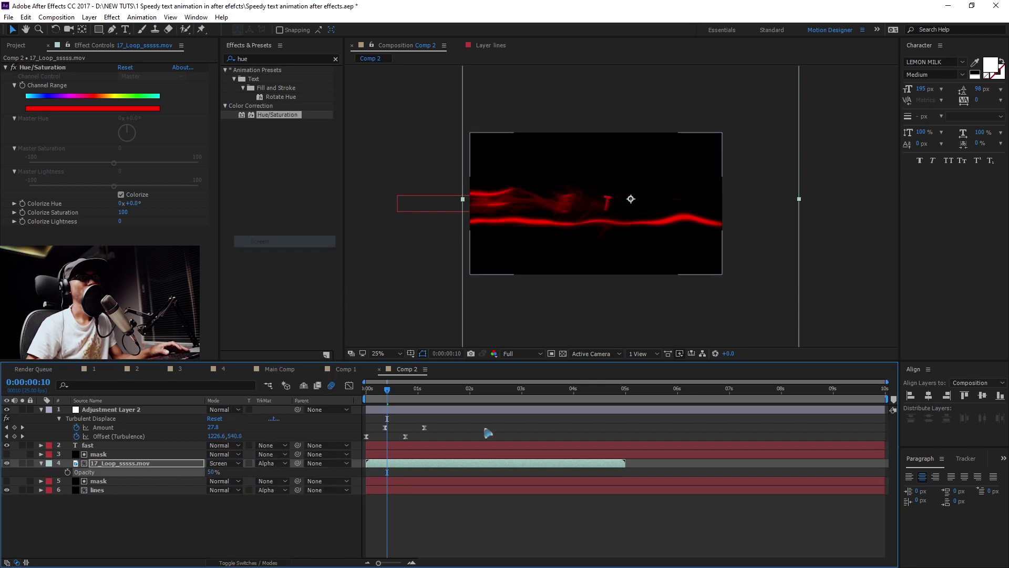